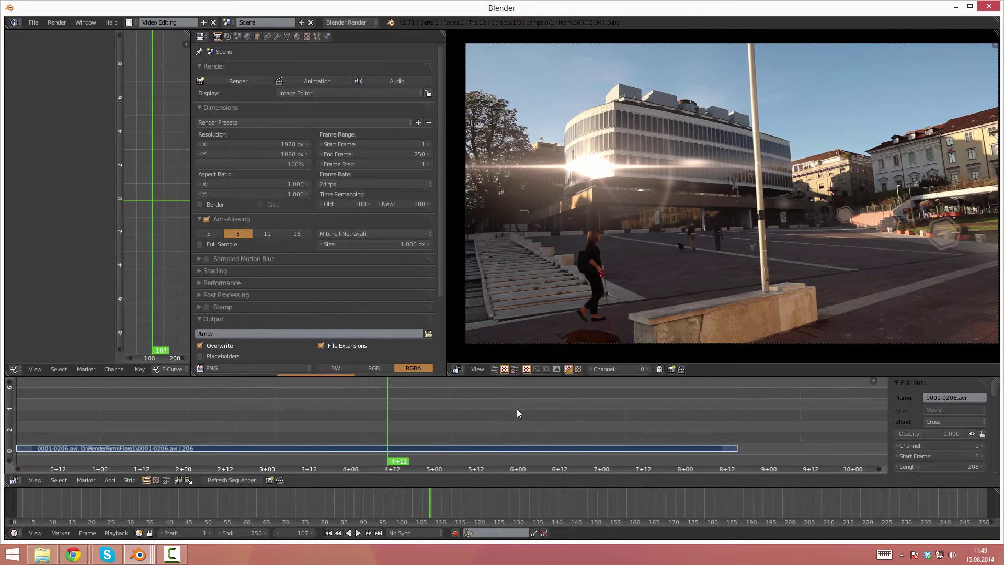
- Scrub the flare clip in the sequencer around frames 120–140 to preview the ghosts
mouse_move(415, 428)
mouse_down()
mouse_move(666, 424)
mouse_move(211, 425)
mouse_move(548, 429)
mouse_move(503, 426)
mouse_up()
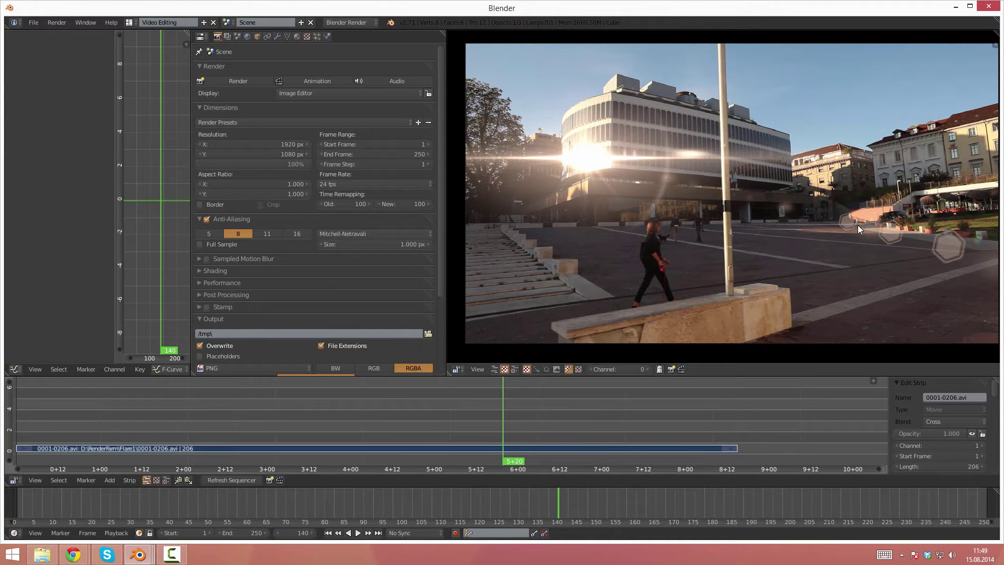
mouse_move(500, 425)
mouse_down()
mouse_move(328, 419)
mouse_move(624, 422)
mouse_move(380, 425)
mouse_move(571, 429)
mouse_move(529, 425)
mouse_up()
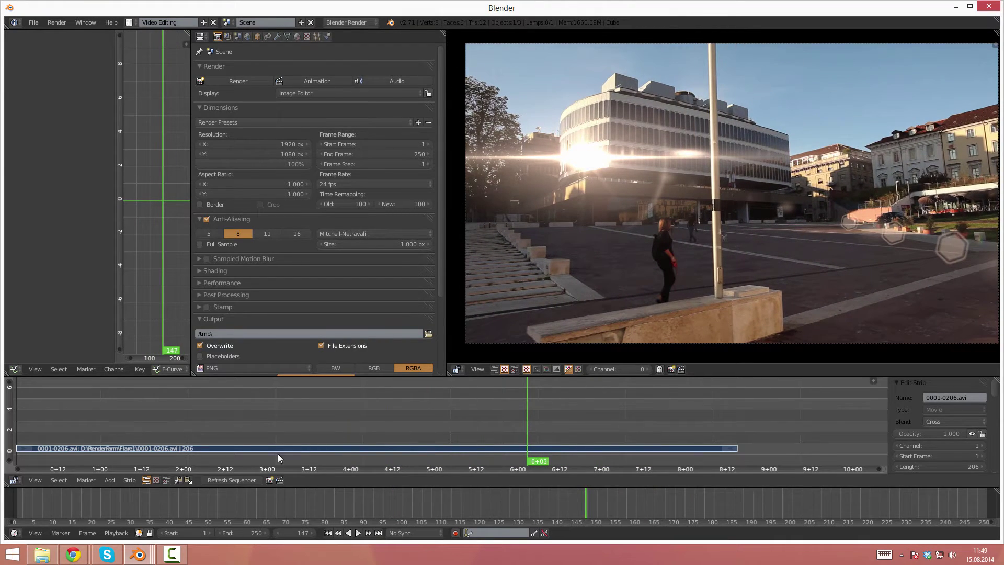
mouse_move(181, 497)
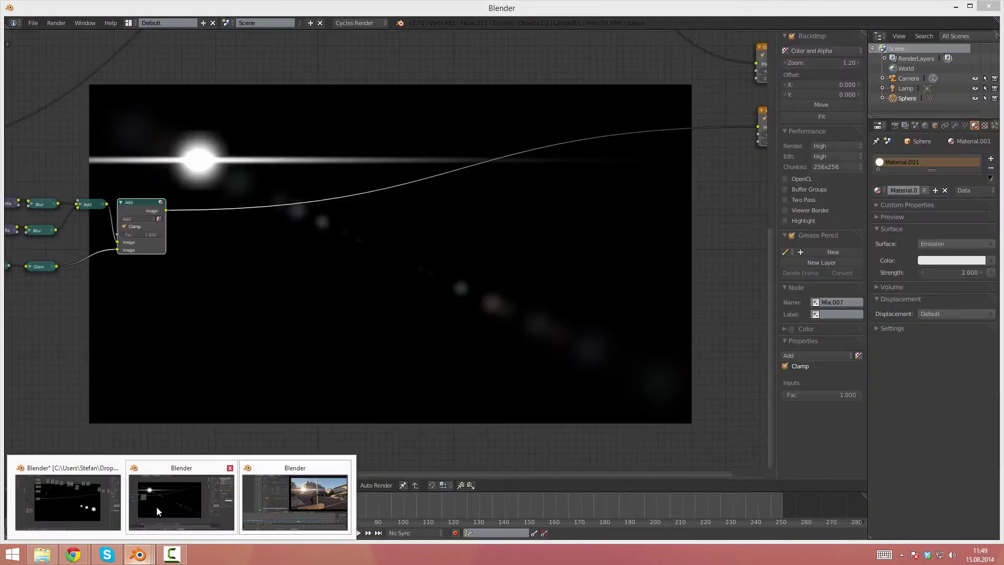
- Bring the compositor window forward and frame all its nodes
click(159, 503)
key(Home)
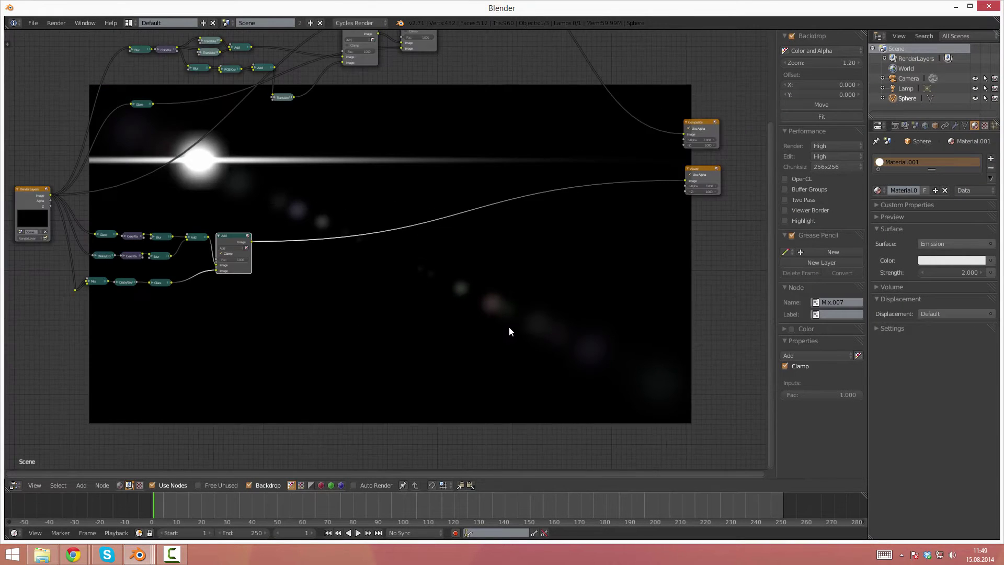
scroll(239, 287, up, 2)
scroll(225, 378, down, 1)
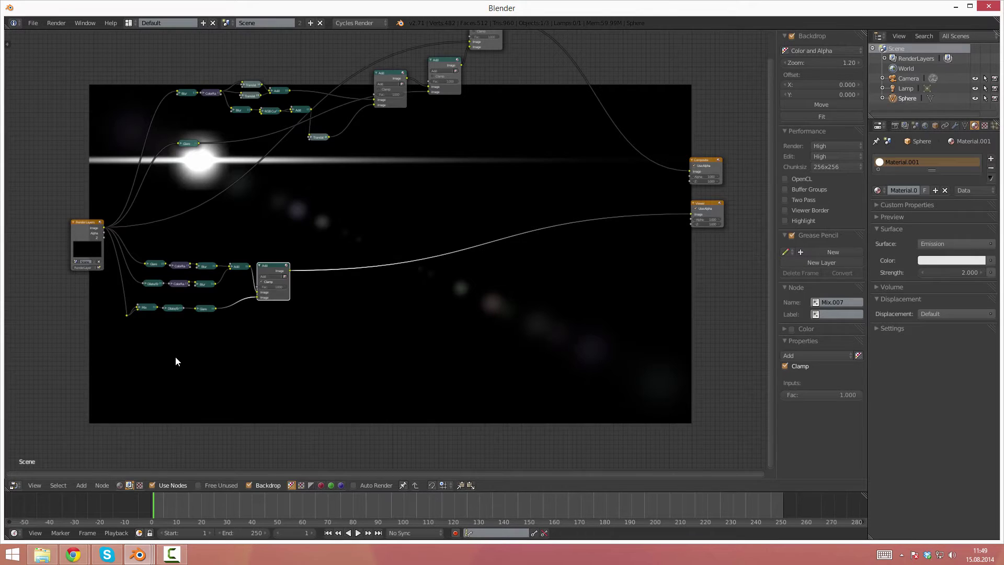
scroll(112, 334, up, 2)
click(133, 306)
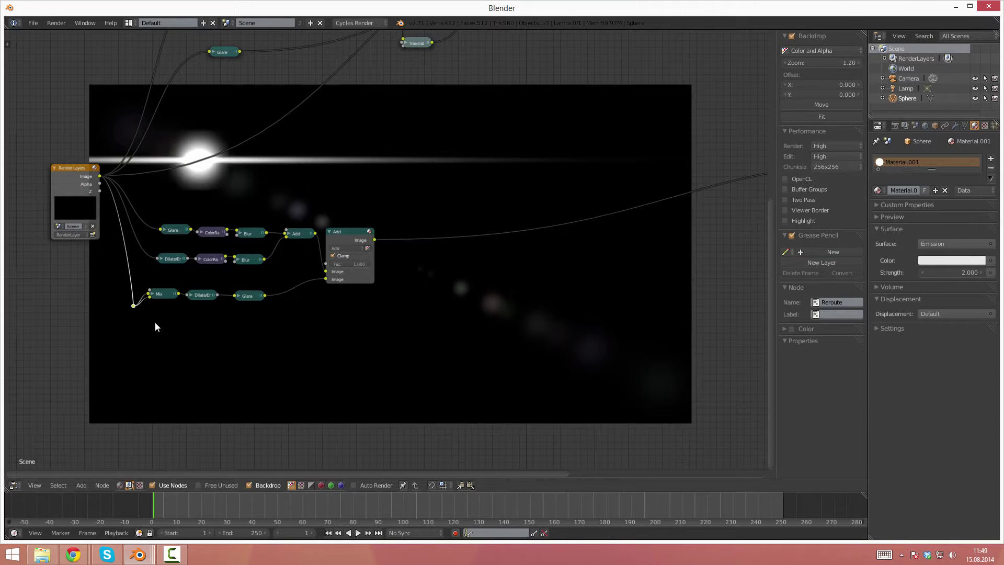
click(173, 333)
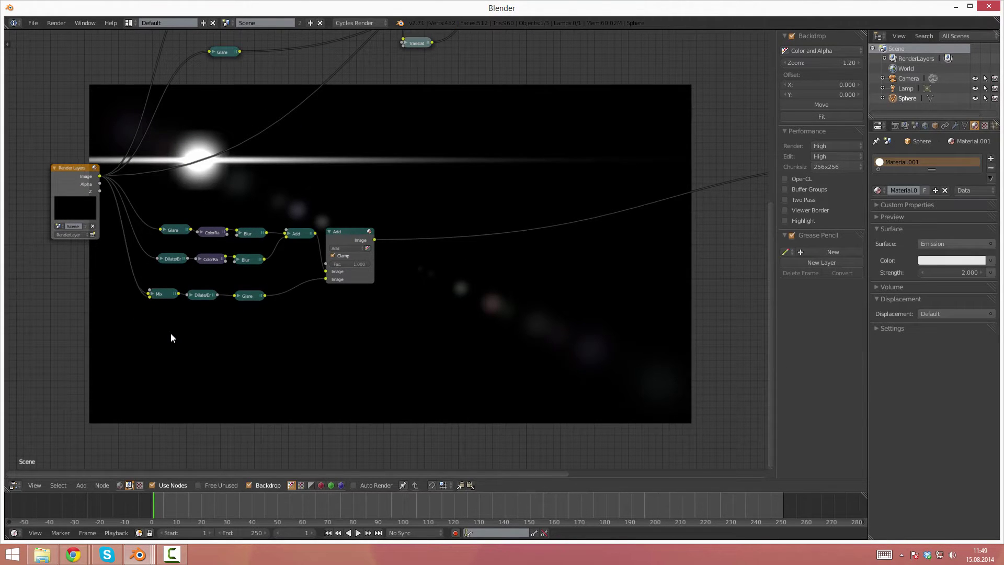
scroll(134, 346, down, 1)
- Box-select the lower ghost node group with its Add node and move it beneath the upper chain
key(a)
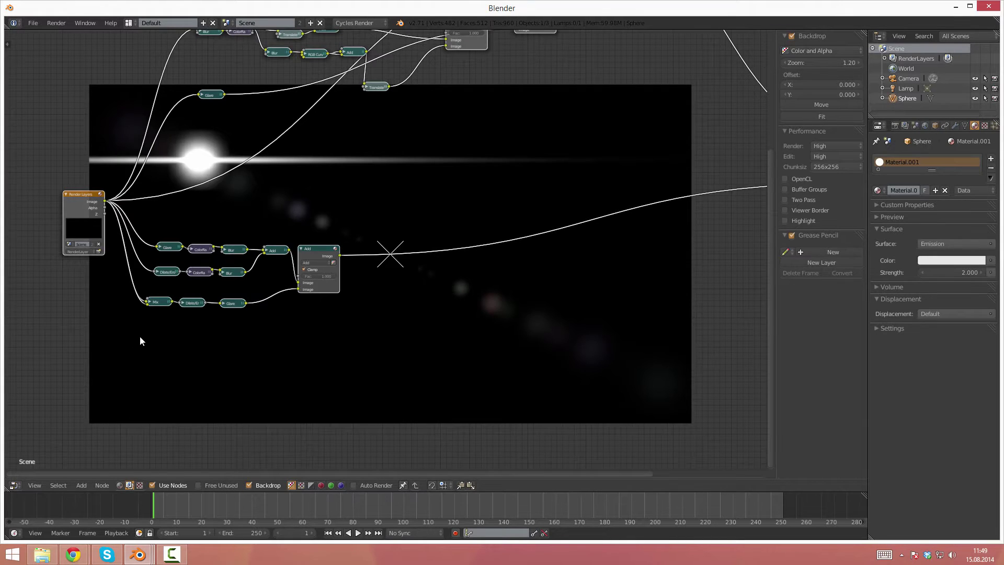
key(a)
key(b)
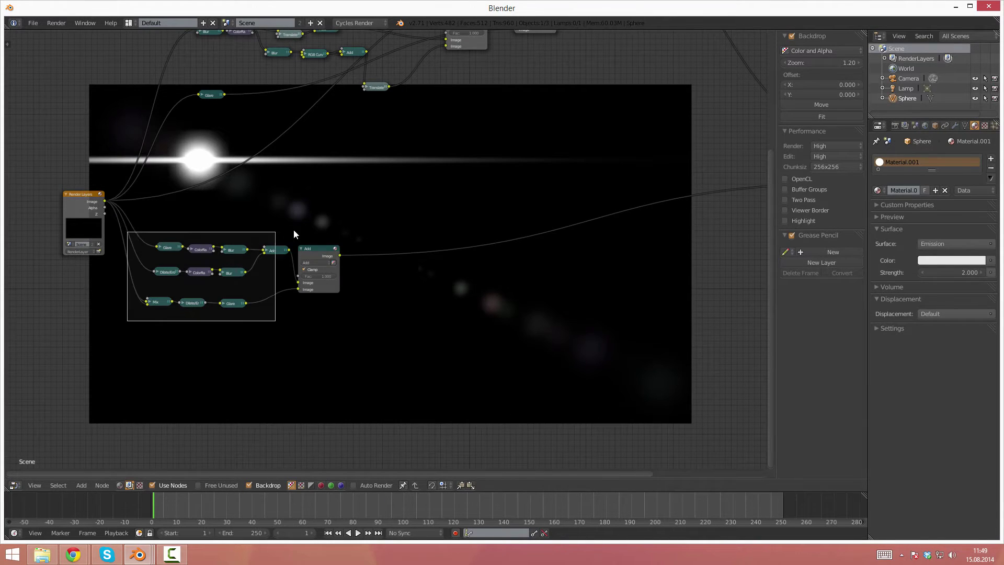
drag(128, 322, 370, 240)
scroll(194, 353, down, 2)
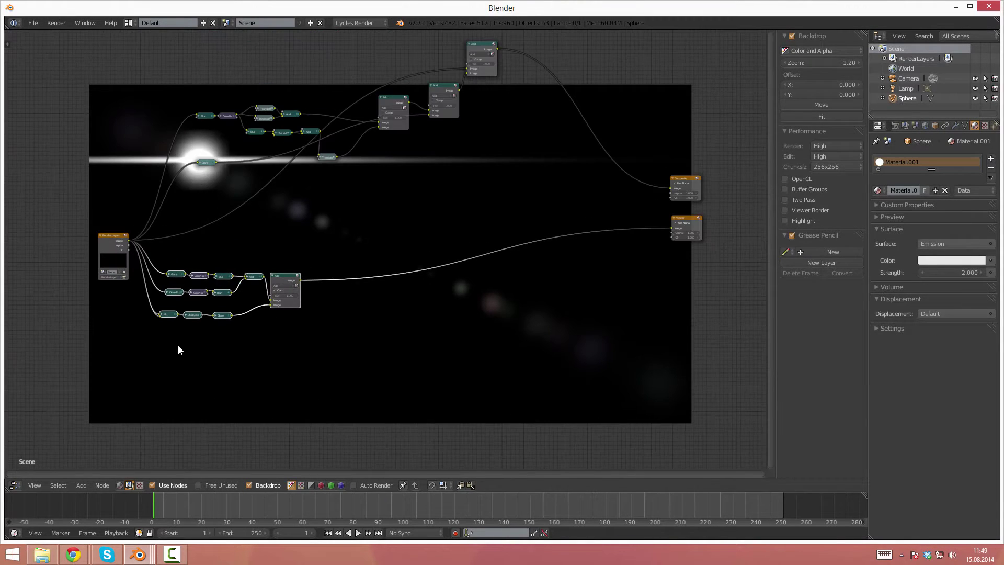
key(g)
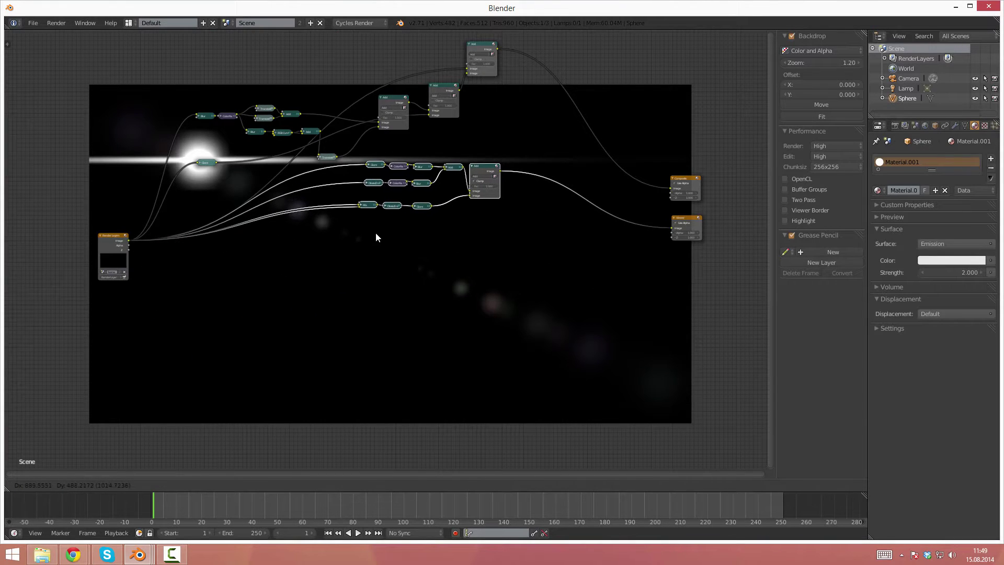
click(375, 222)
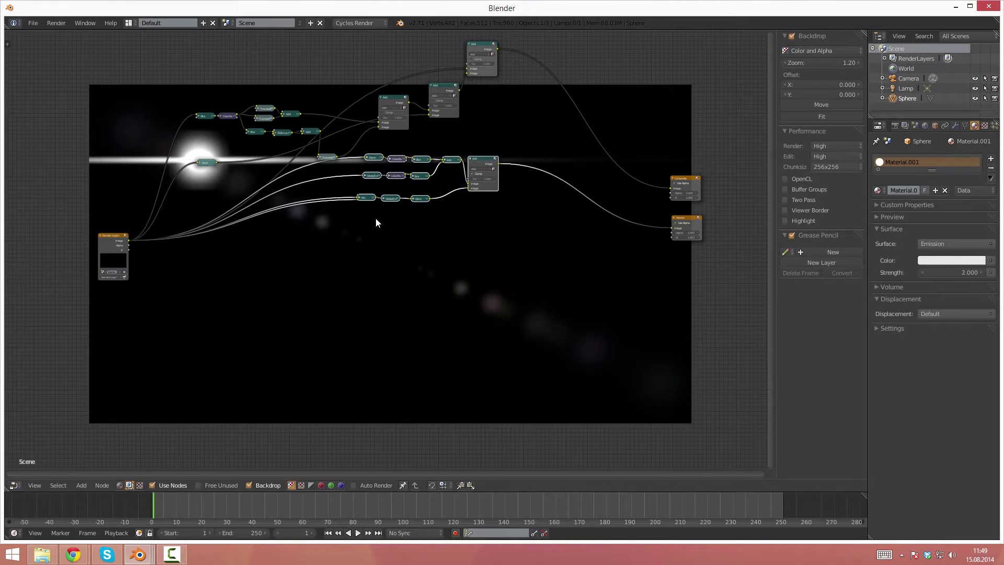
- Collapse the Add nodes, including Mix.004, and line them up in one row
click(381, 96)
key(g)
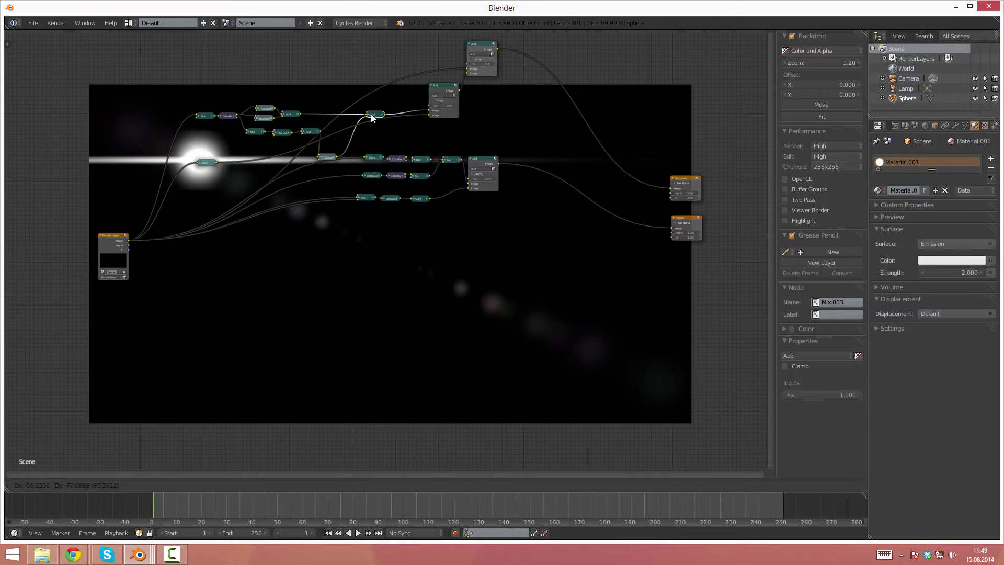
click(371, 114)
click(430, 87)
key(h)
key(g)
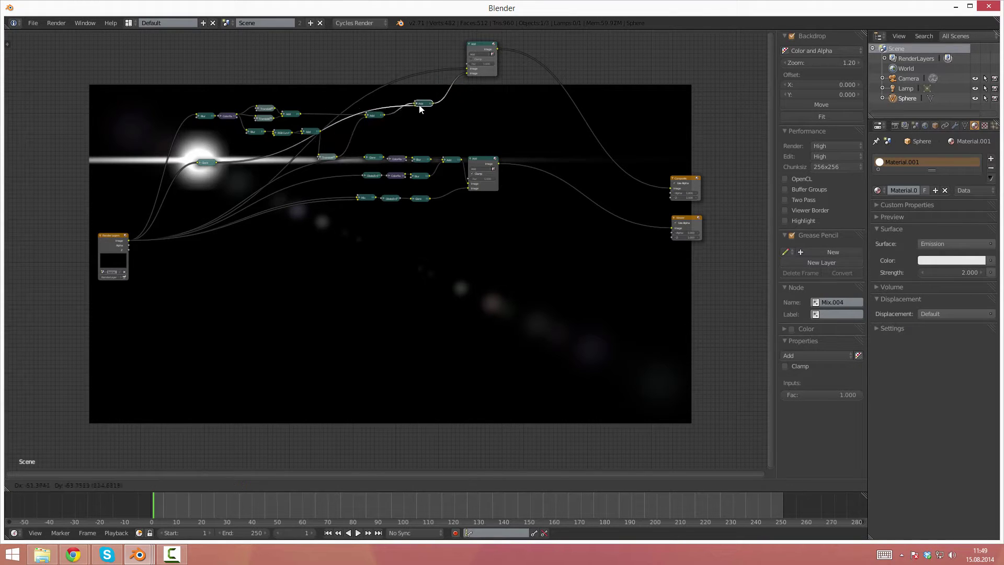
click(402, 120)
click(471, 46)
key(h)
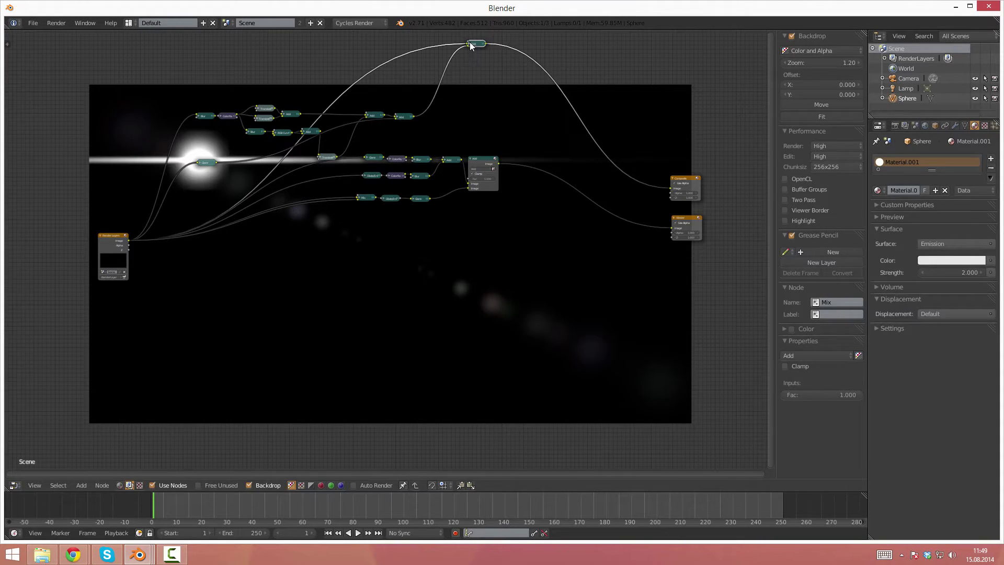
key(g)
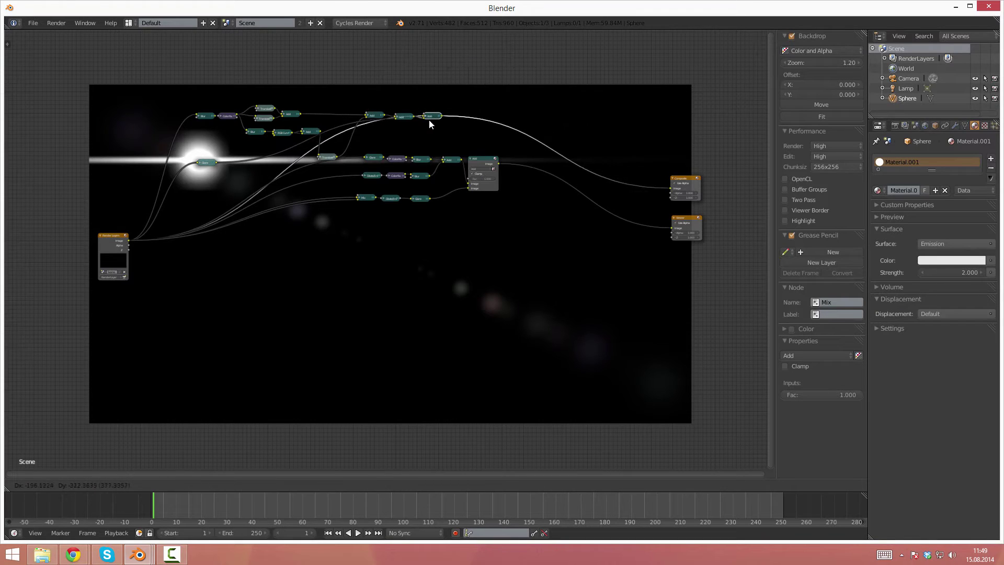
click(426, 121)
- Preview the raw Render Layers output in the backdrop
scroll(444, 93, down, 1)
scroll(332, 251, down, 1)
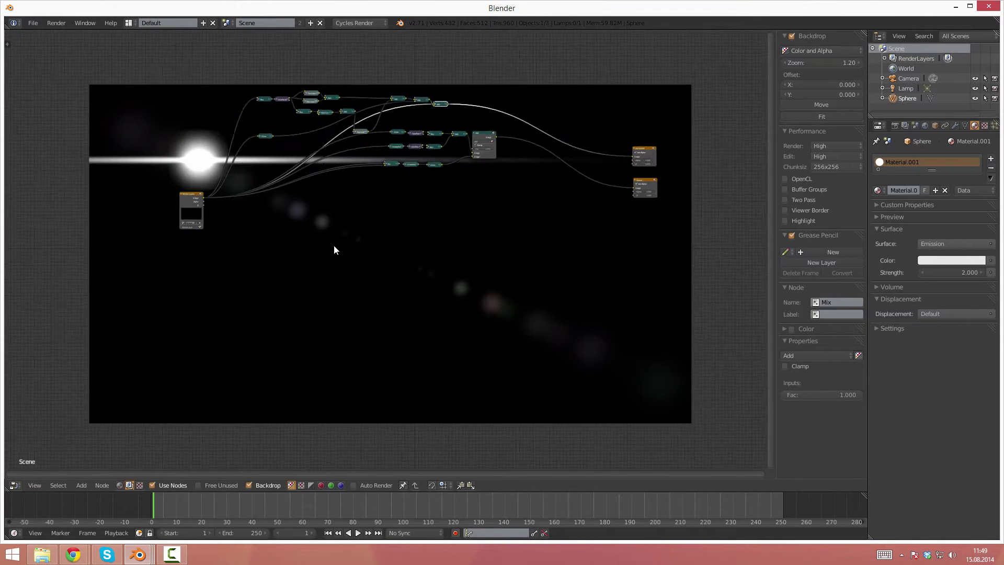
scroll(399, 303, up, 2)
scroll(377, 263, up, 1)
mouse_move(377, 262)
middle_down()
mouse_move(330, 216)
mouse_move(320, 225)
middle_up()
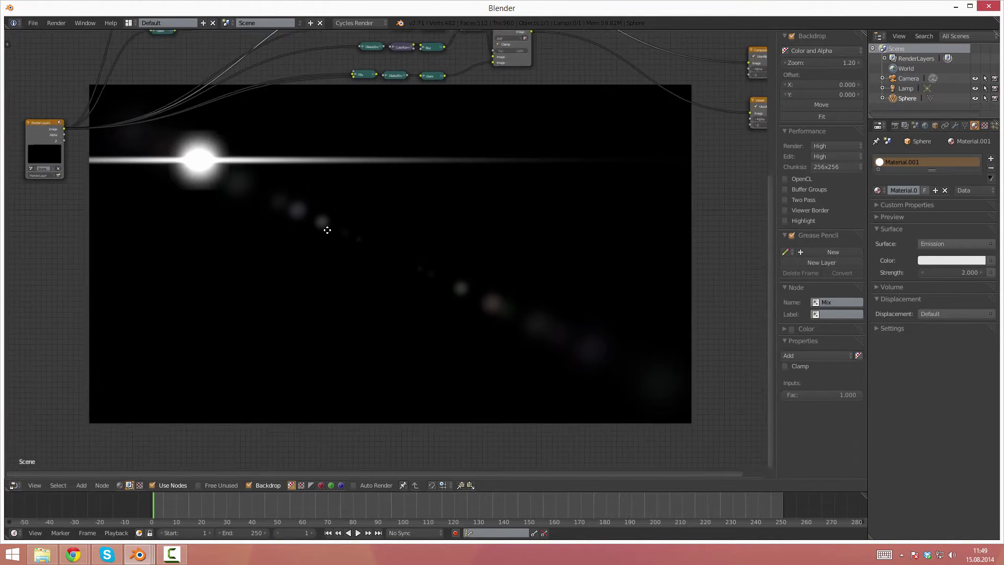
ctrl+shift+click(39, 133)
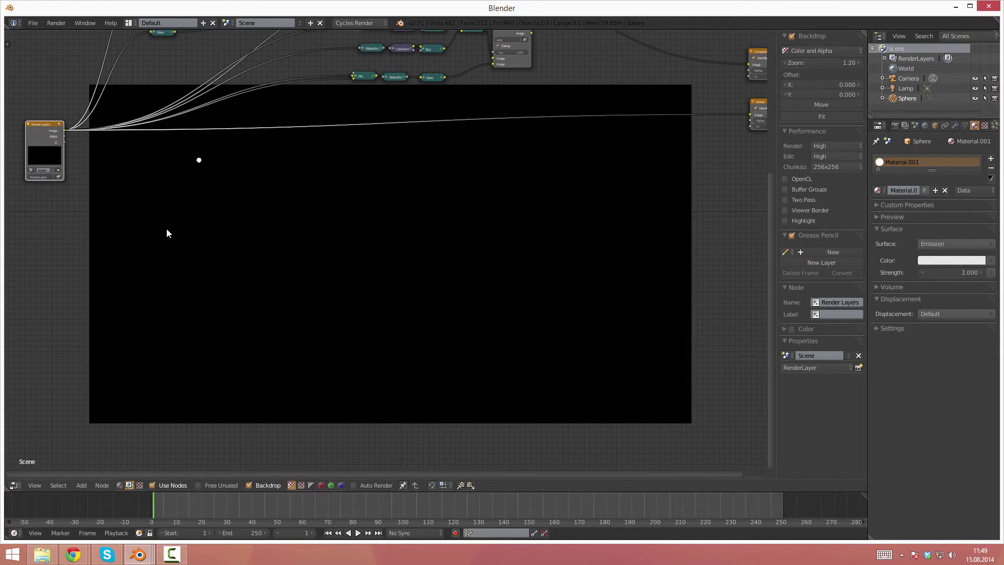
- Insert a ColorRamp between Render Layers and the viewer, with its white stop at 0.716
middle_drag(166, 234, 153, 195)
scroll(151, 178, up, 1)
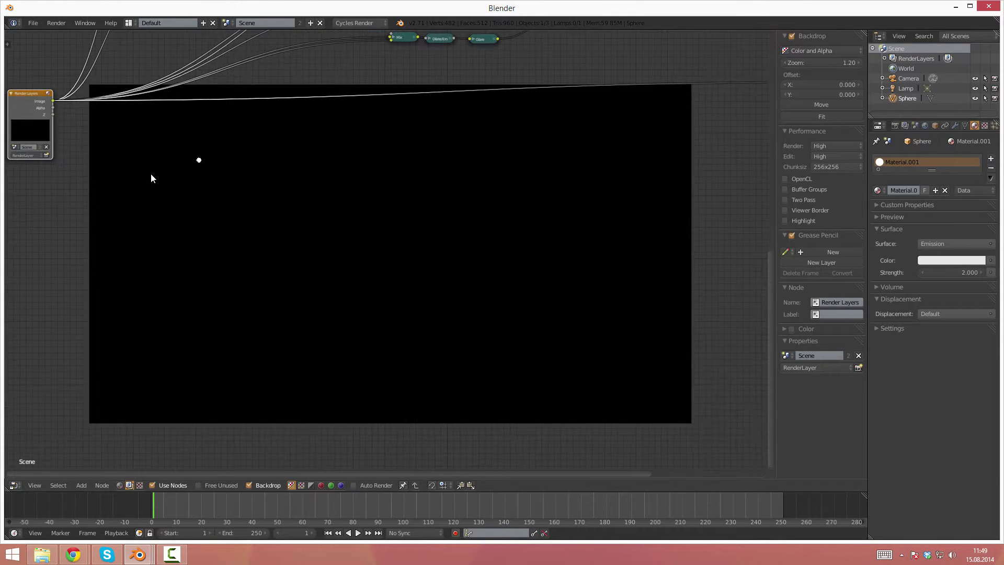
scroll(155, 176, up, 1)
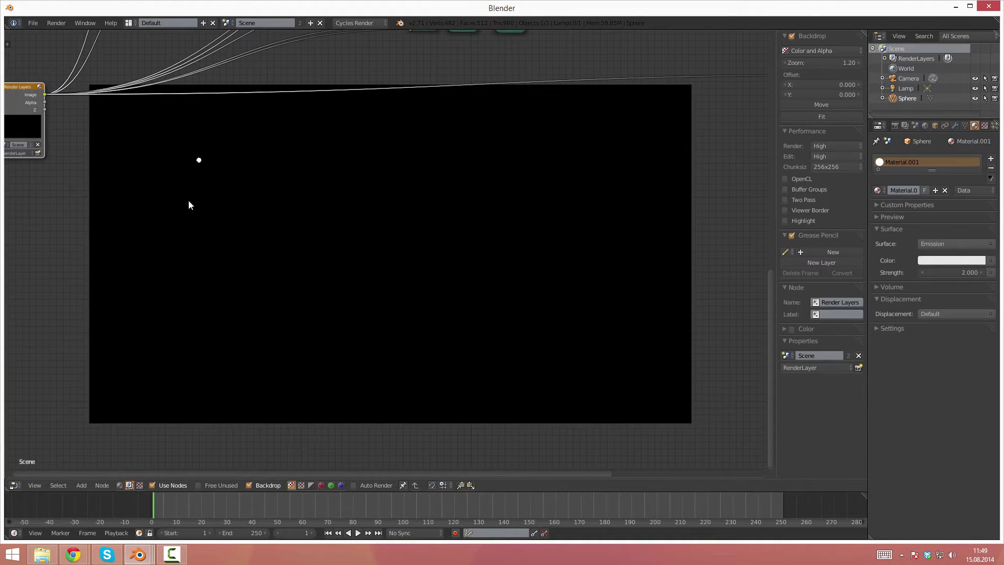
key(shift+a)
key(shift+a)
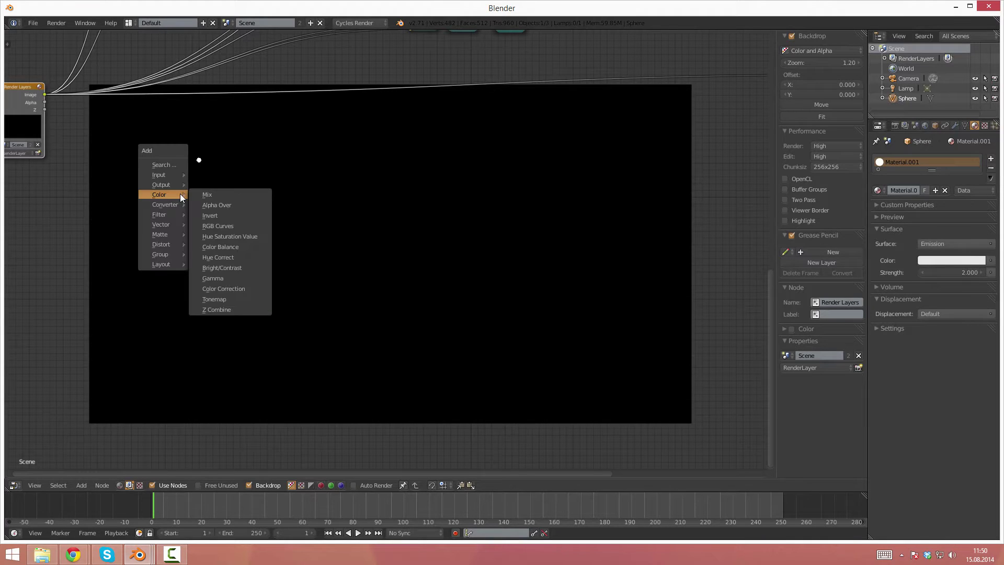
click(217, 215)
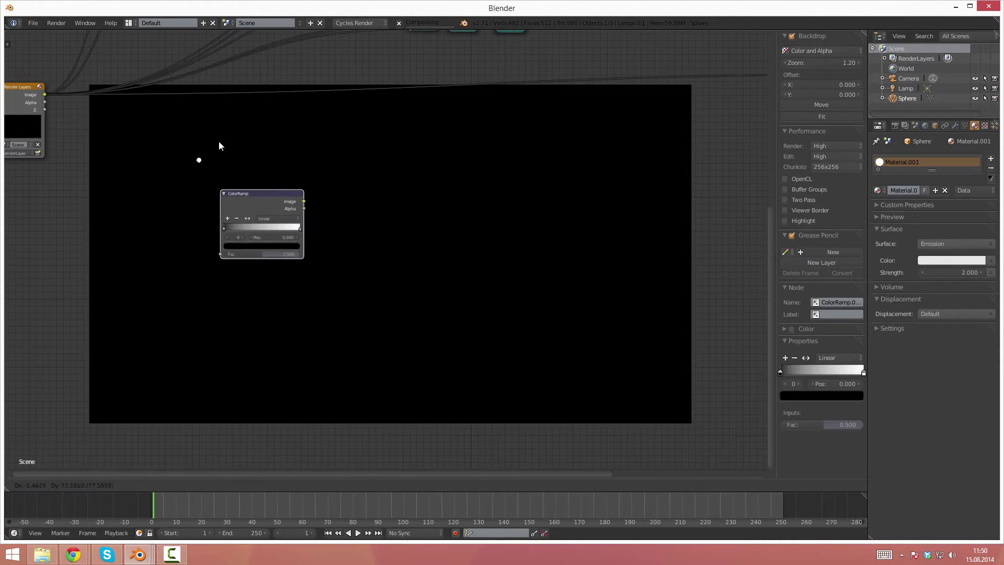
click(117, 136)
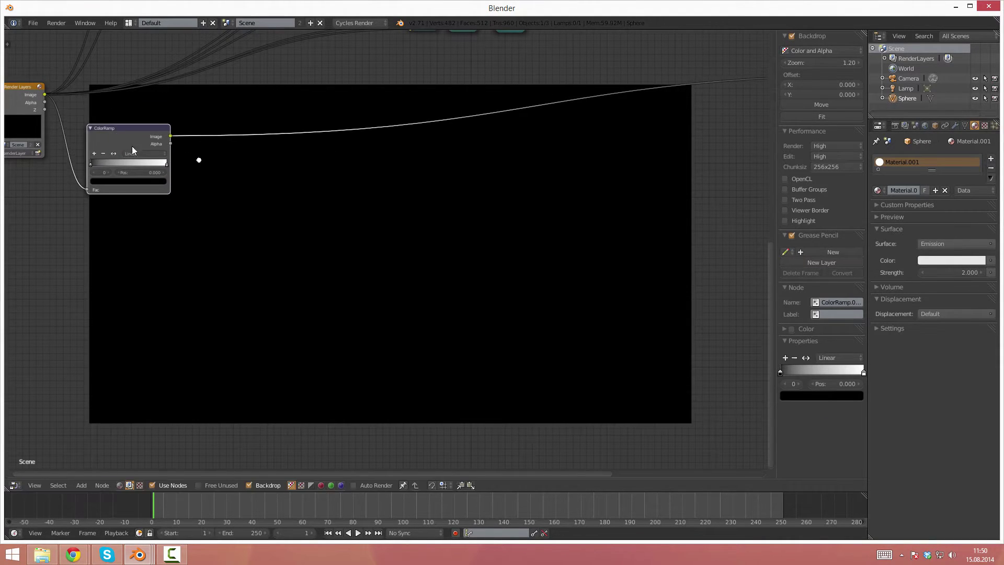
click(165, 165)
drag(166, 166, 136, 164)
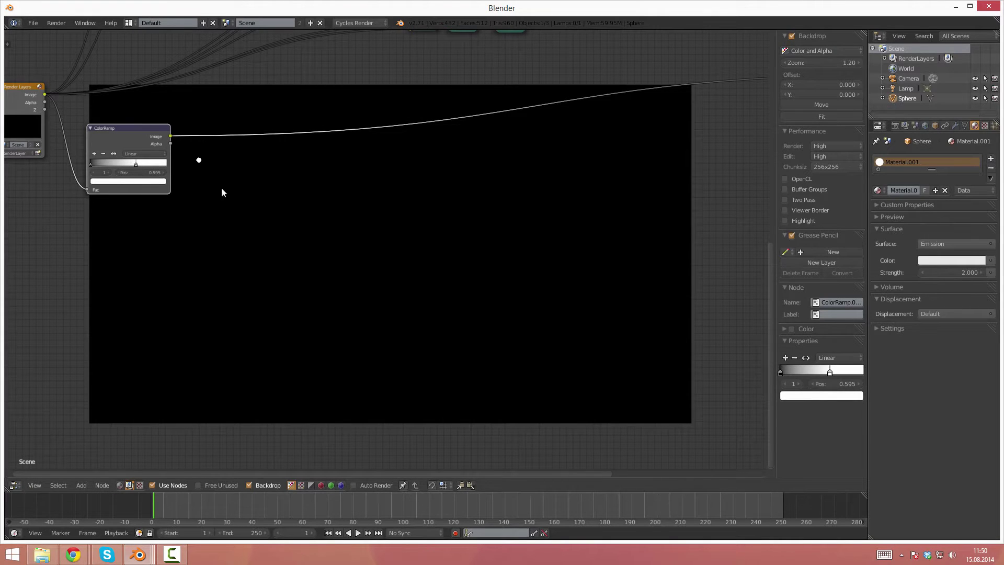
middle_drag(221, 187, 197, 172)
drag(97, 134, 107, 135)
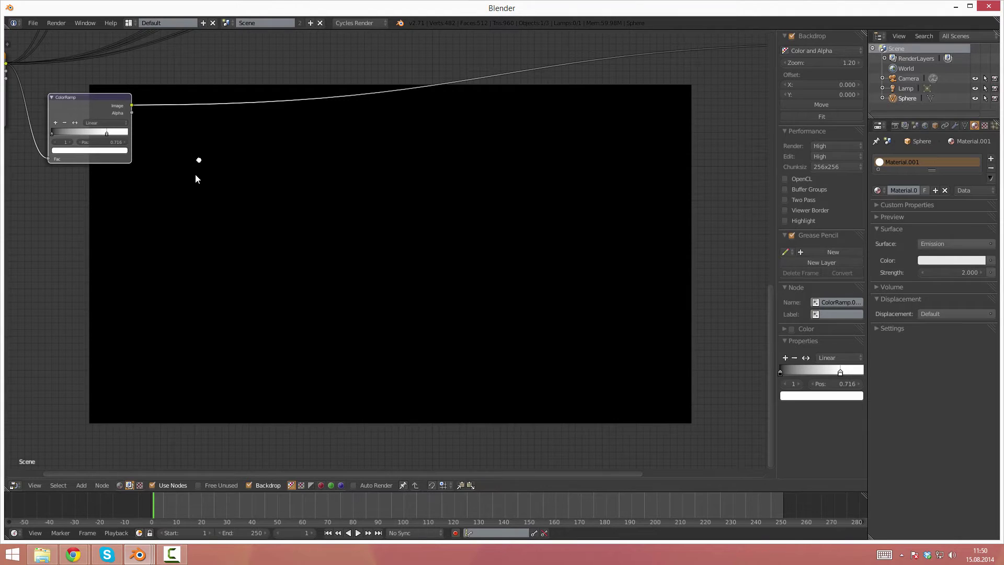
- Enlarge the backdrop image and pan the graph to show the Viewer and ColorRamp nodes
key(alt+v)
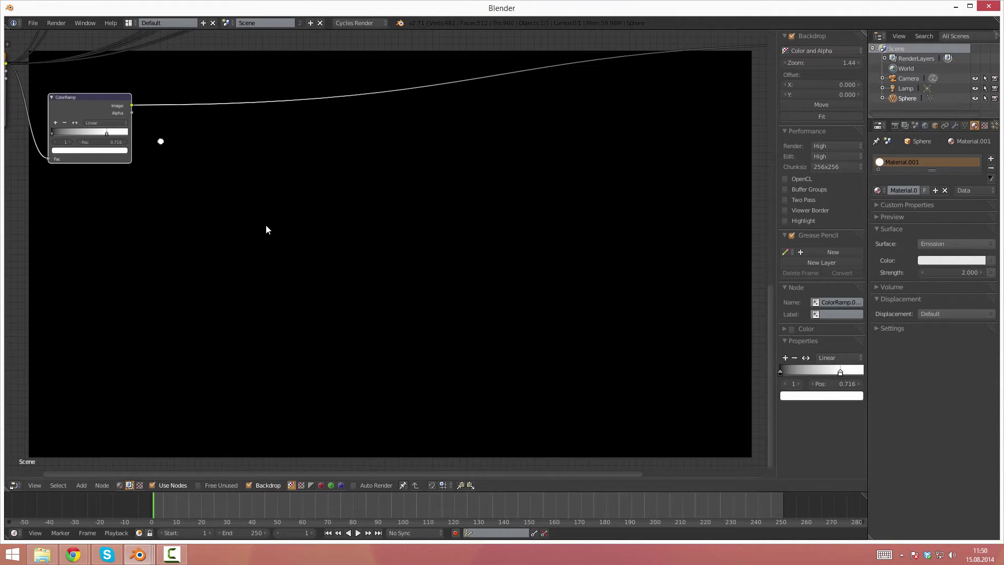
middle_drag(265, 229, 240, 195)
scroll(291, 202, down, 2)
middle_drag(329, 229, 252, 210)
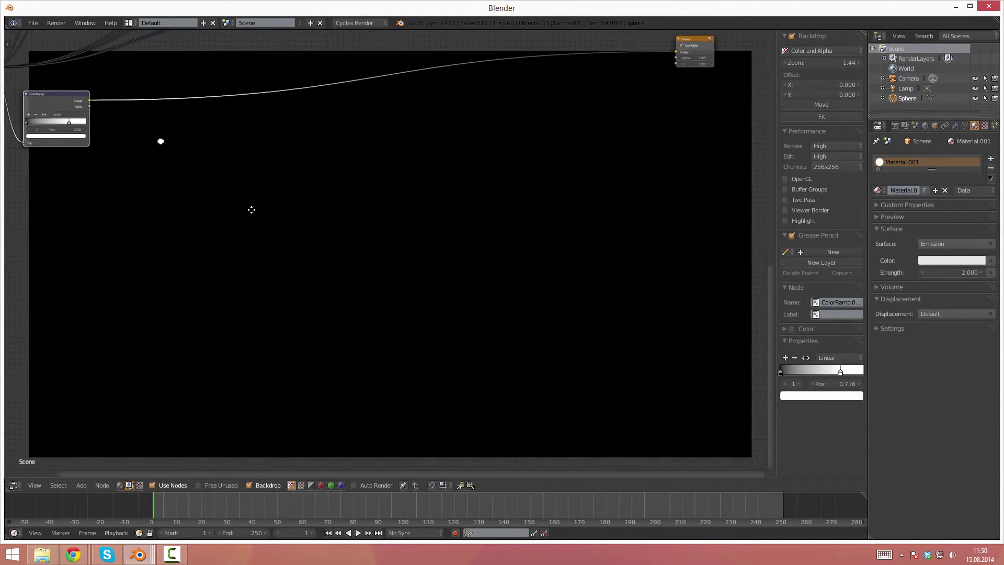
scroll(155, 158, up, 2)
scroll(127, 123, up, 1)
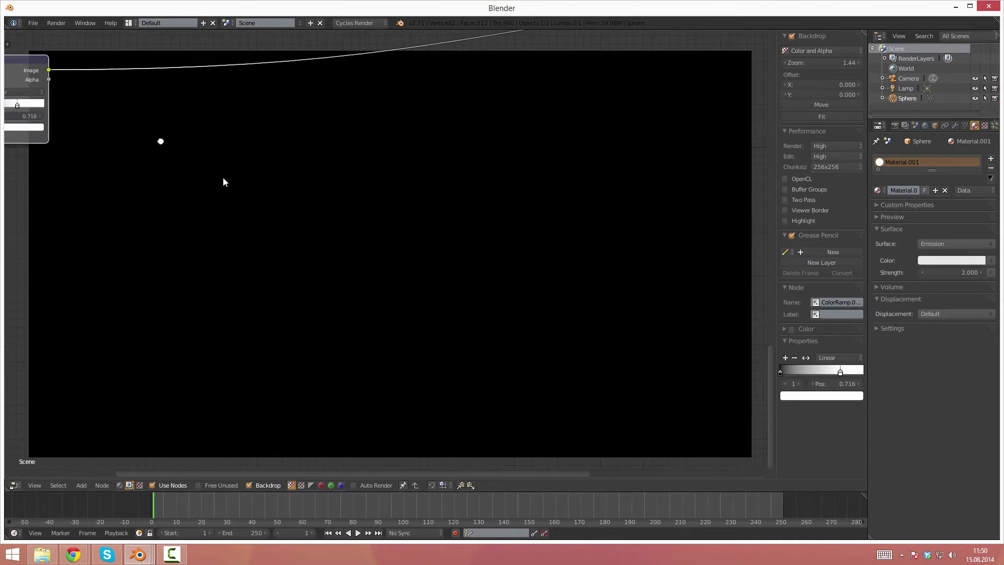
scroll(219, 175, down, 1)
middle_drag(170, 159, 196, 154)
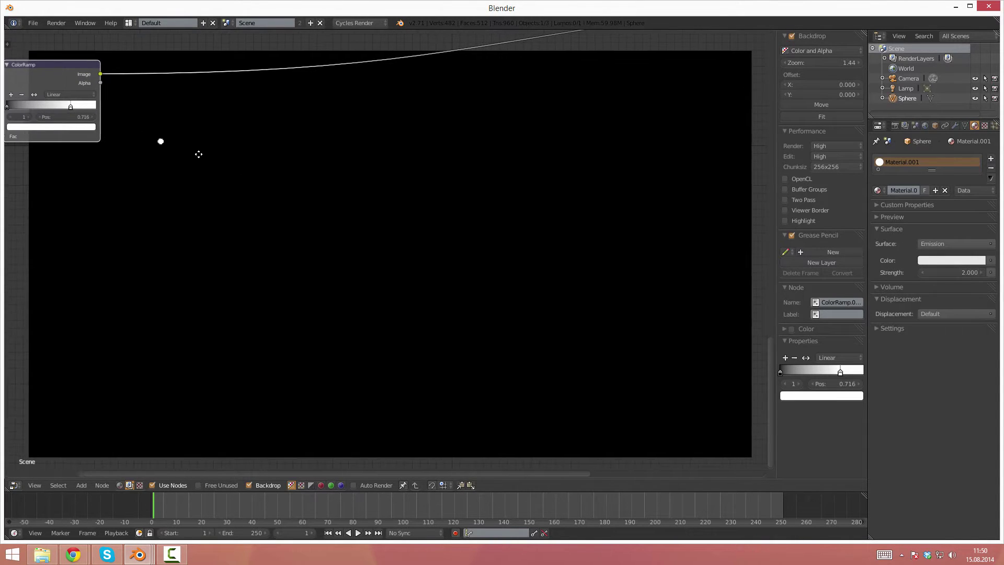
key(shift+a)
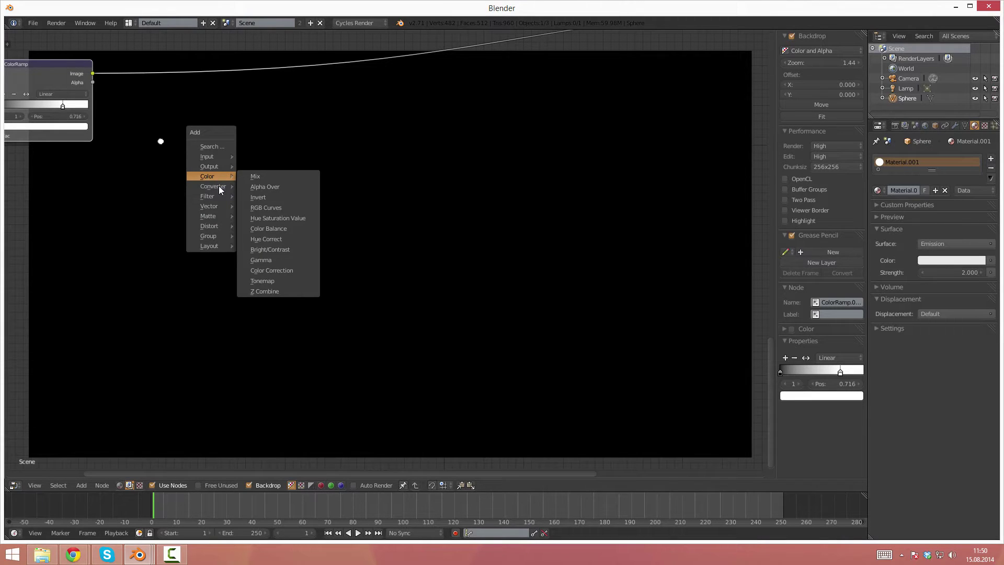
mouse_move(209, 196)
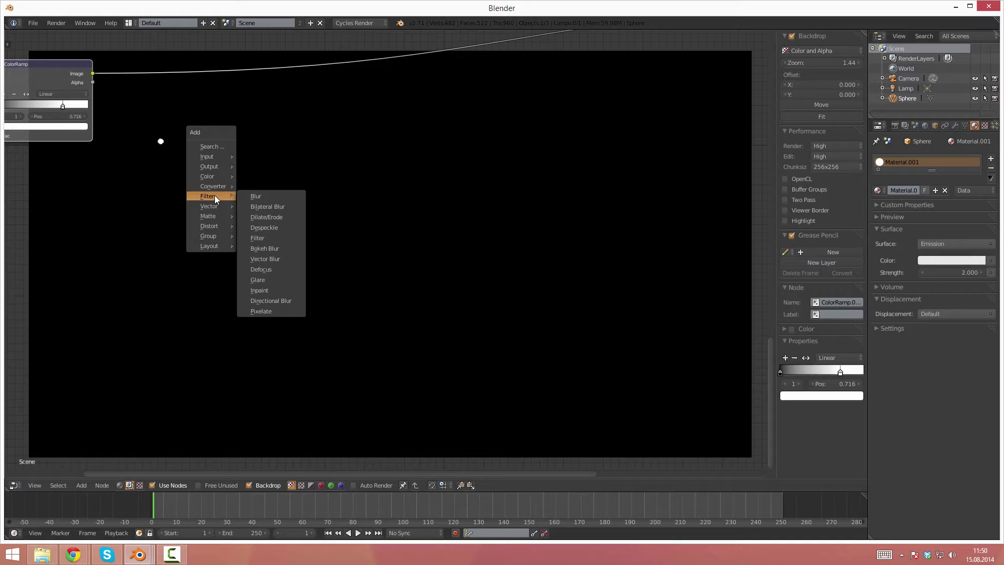
- Insert a Bokeh Blur node after the ColorRamp and move it down and right
click(280, 247)
click(124, 31)
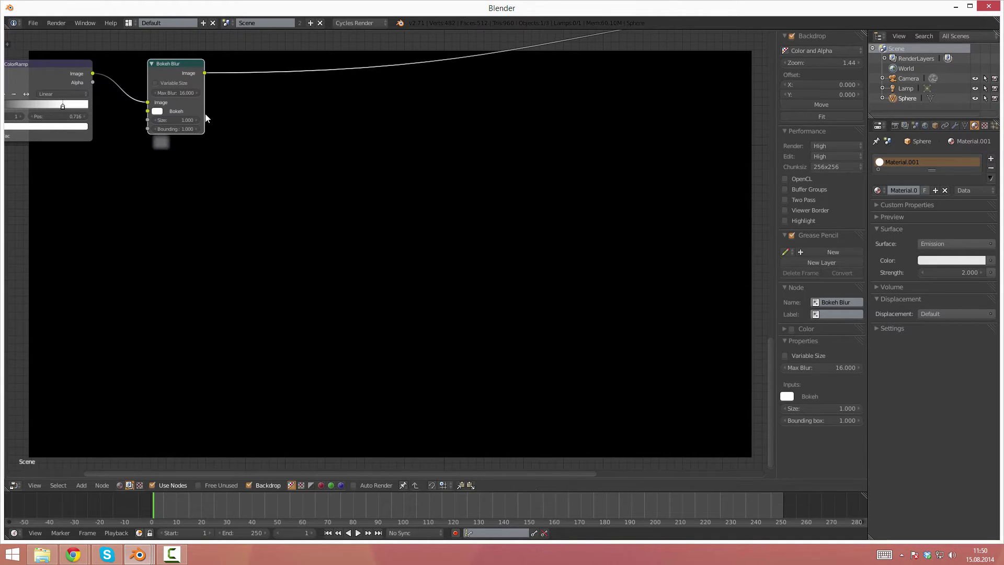
middle_drag(210, 111, 184, 101)
scroll(82, 123, up, 1)
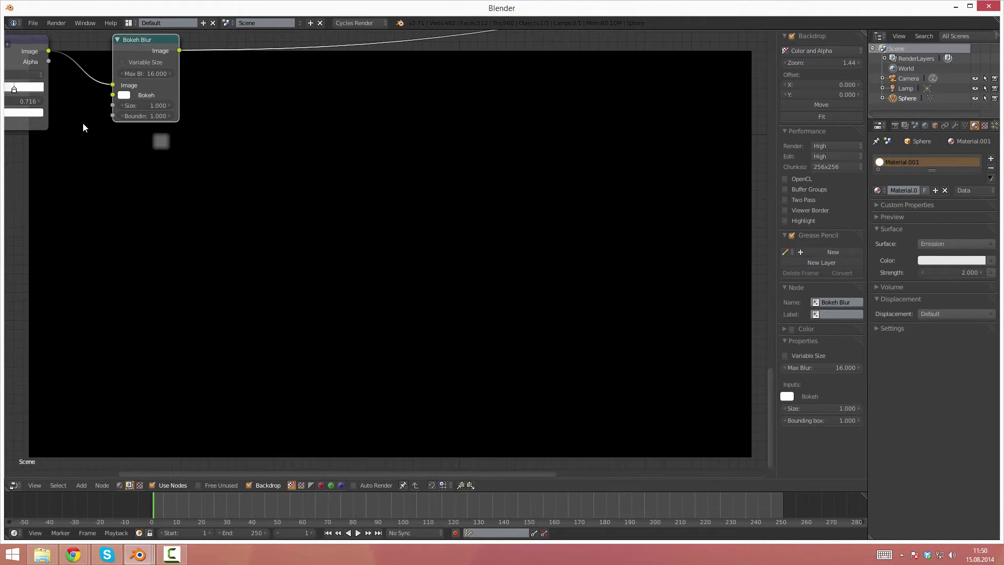
middle_drag(82, 122, 188, 137)
scroll(214, 146, down, 1)
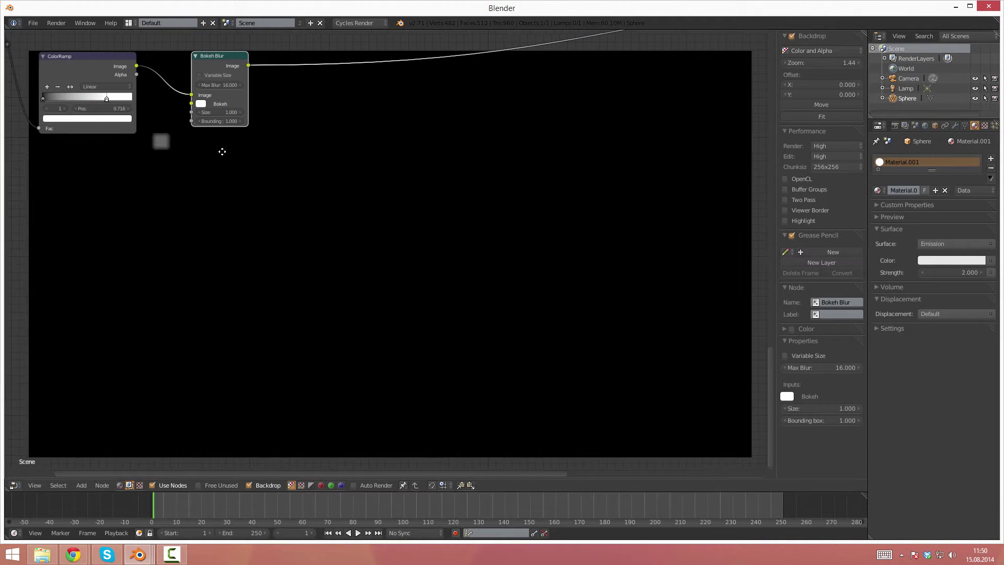
drag(216, 63, 252, 135)
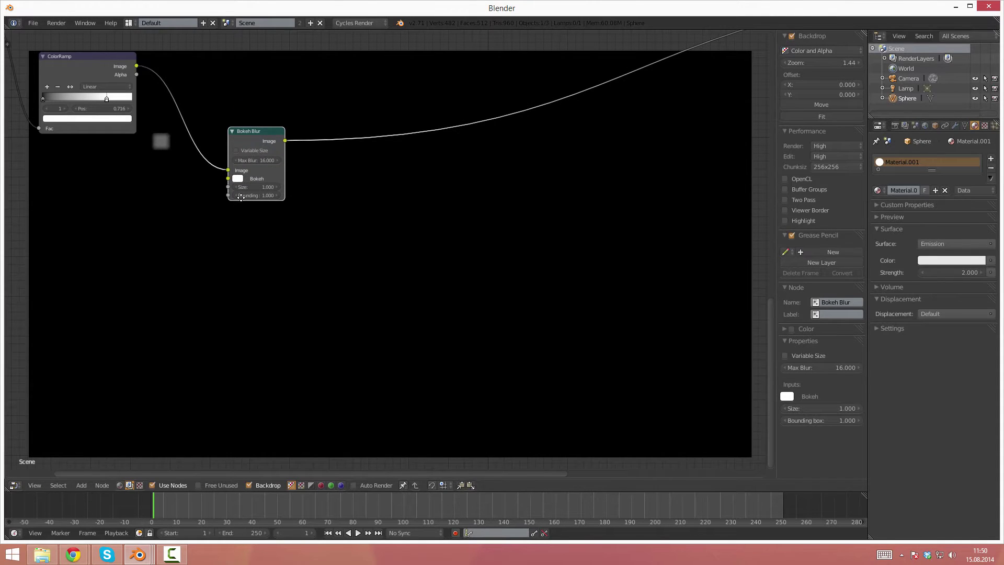
mouse_move(205, 191)
middle_down()
mouse_move(183, 174)
mouse_move(218, 182)
middle_up()
scroll(184, 175, up, 1)
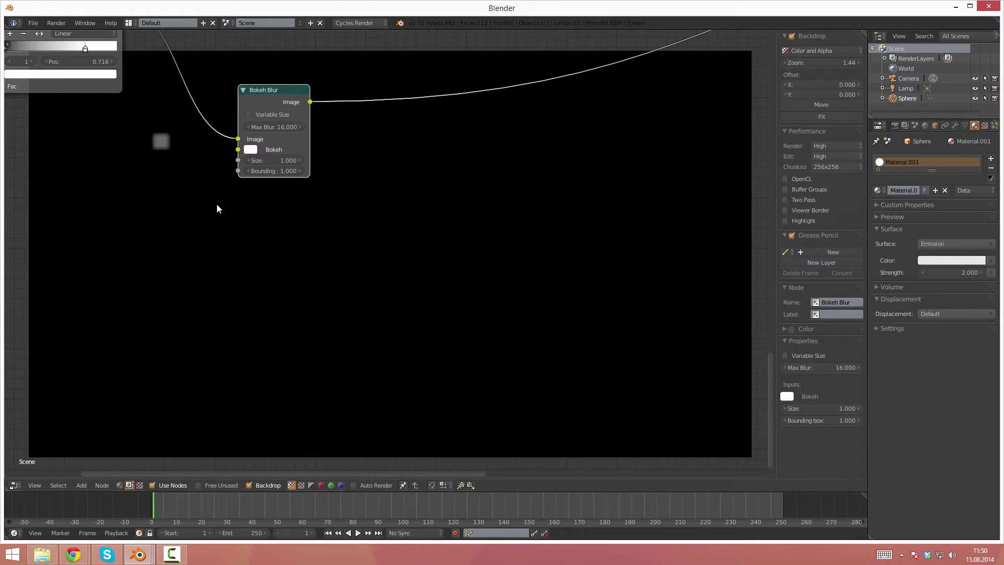
key(shift+a)
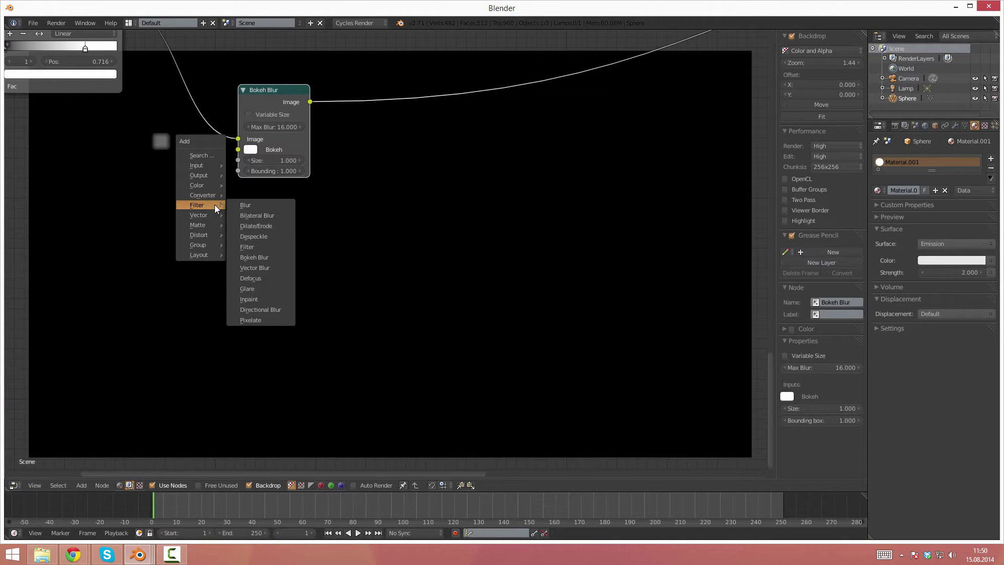
mouse_move(196, 165)
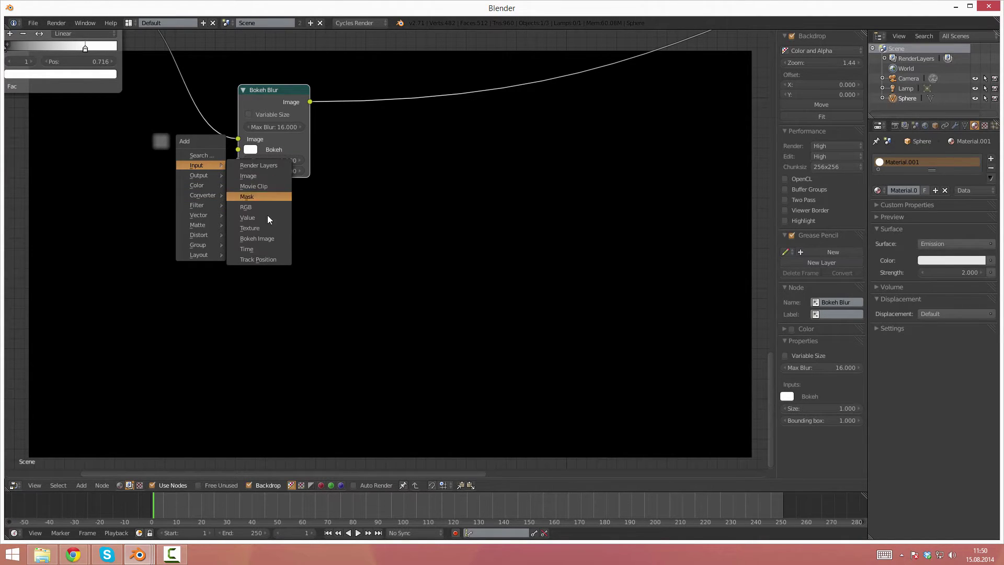
- Feed a Bokeh Image into the Bokeh Blur's Bokeh input and set blur Size to 2
click(271, 238)
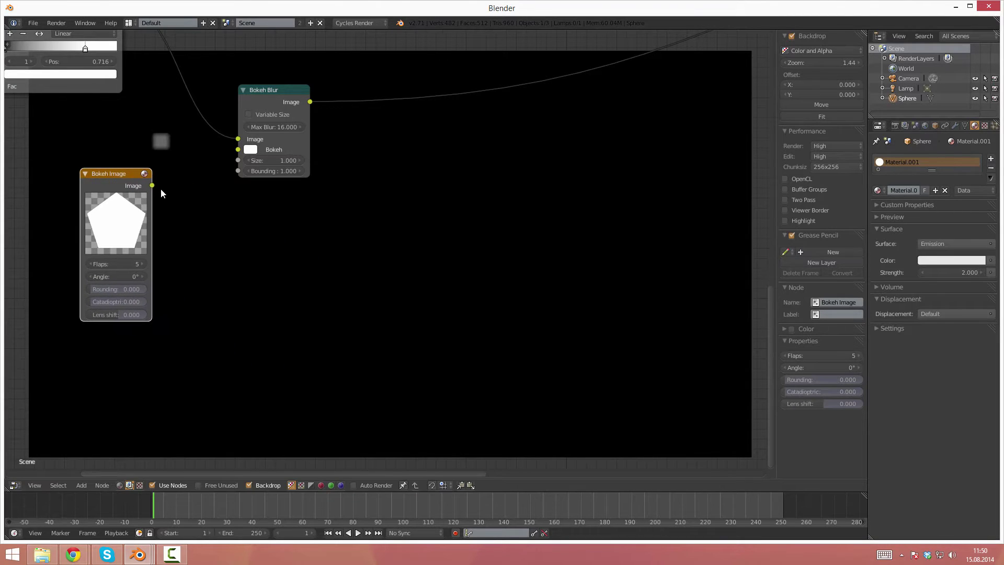
drag(152, 185, 238, 150)
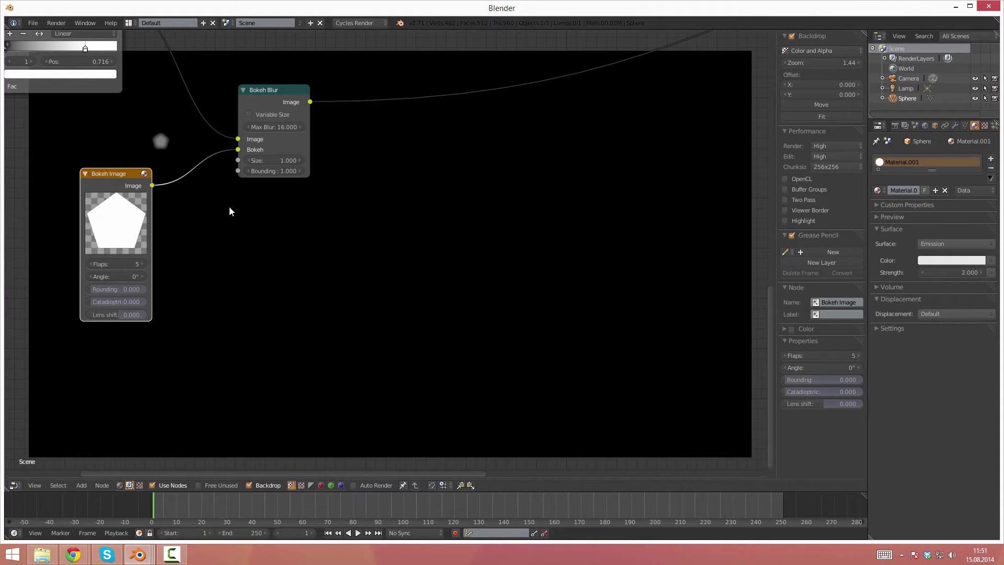
click(278, 159)
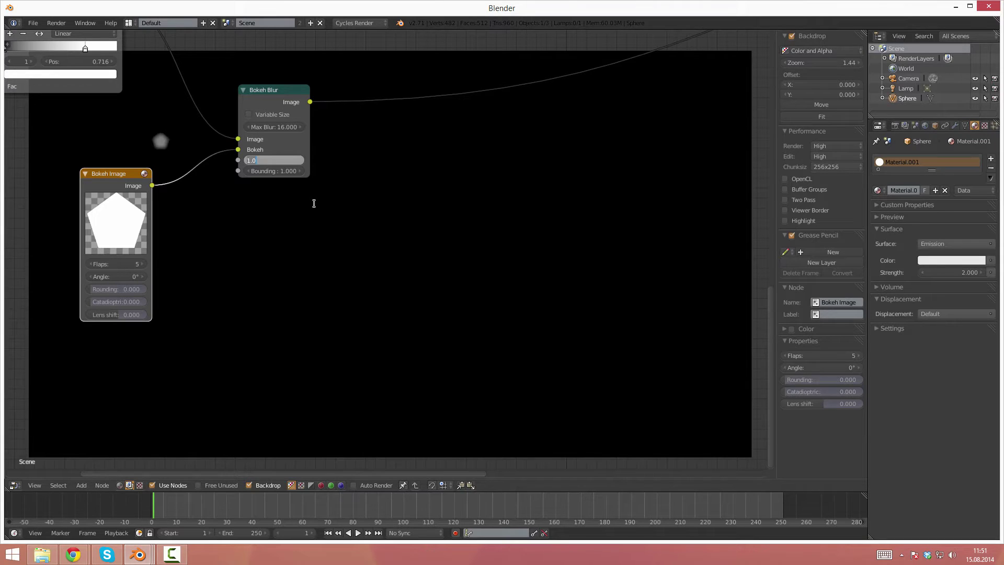
text(2)
key(Return)
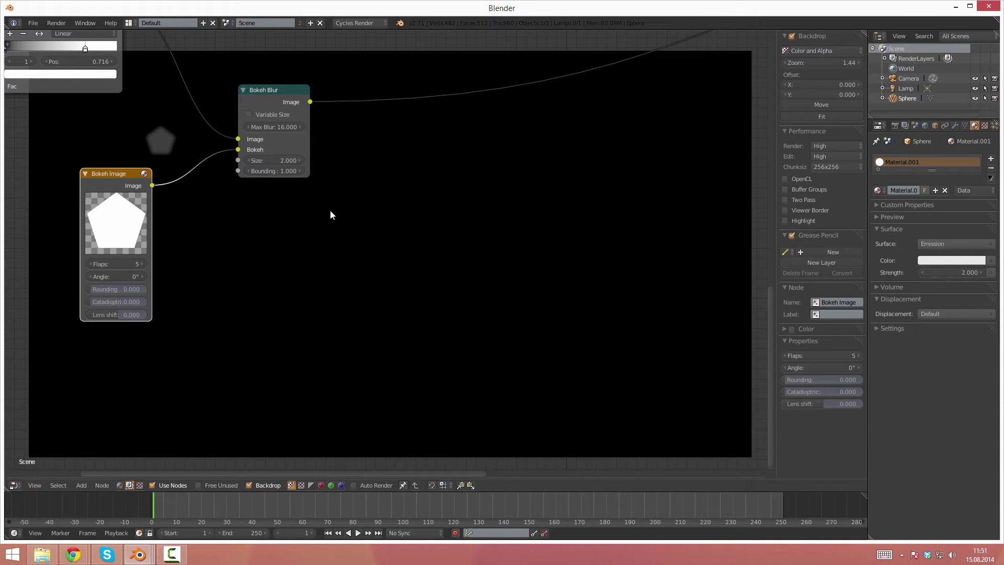
- Save the file as FlareTut.blend
key(ctrl+s)
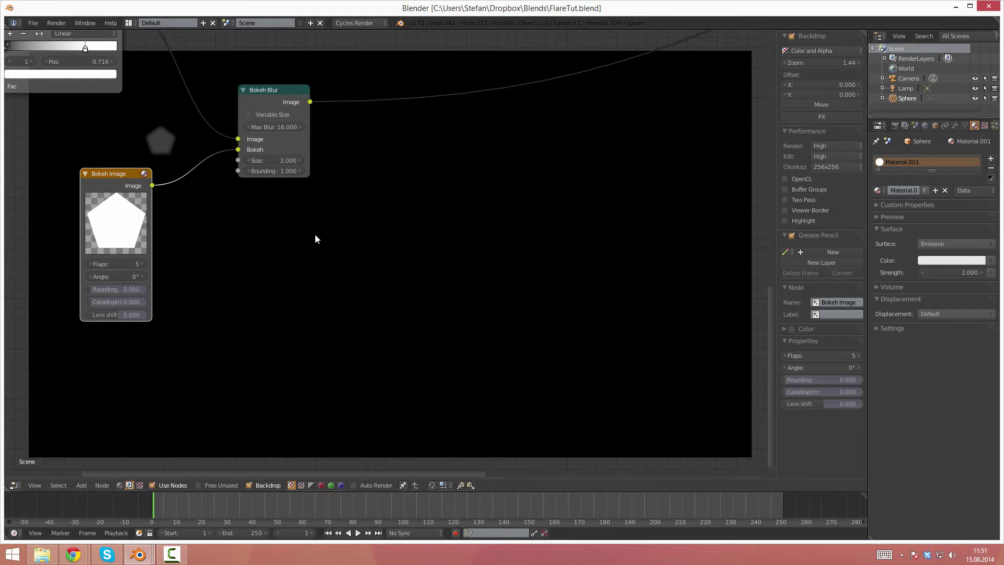
scroll(200, 254, up, 2)
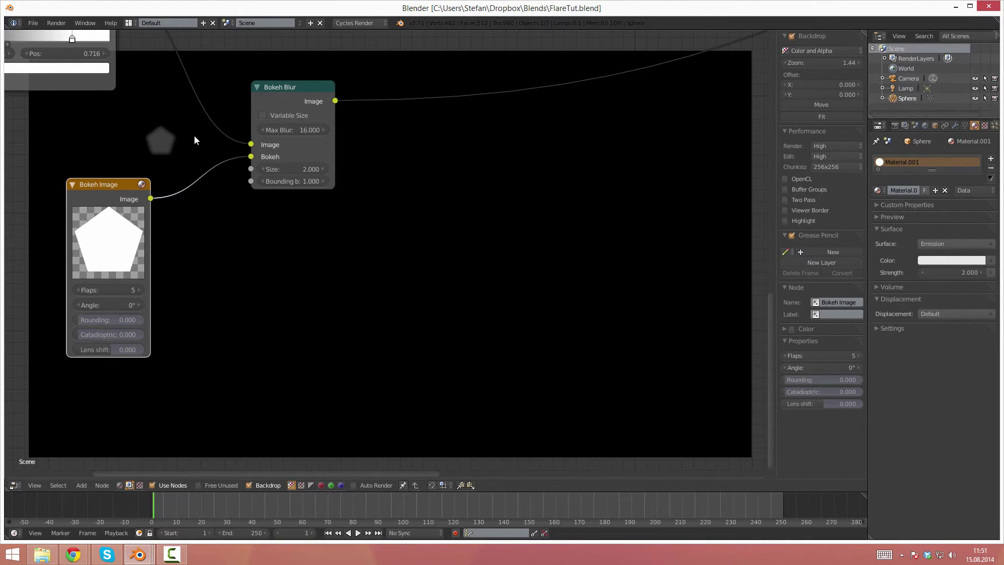
middle_drag(195, 136, 185, 135)
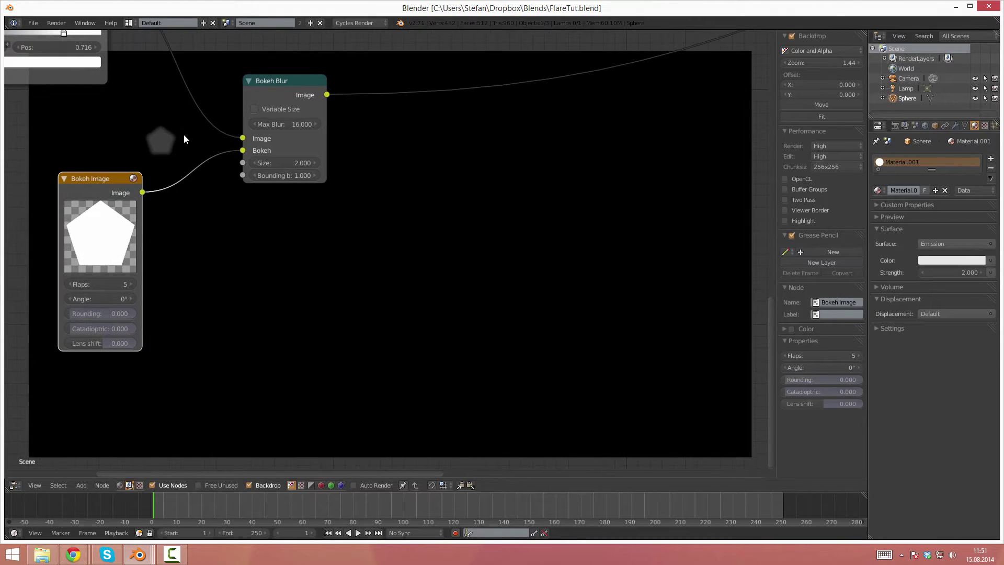
key(shift+a)
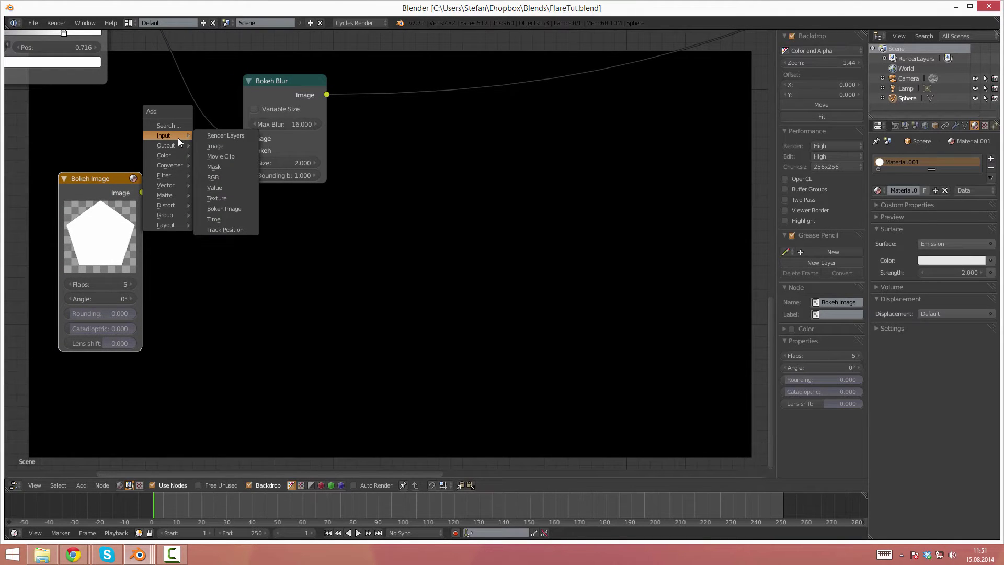
mouse_move(169, 164)
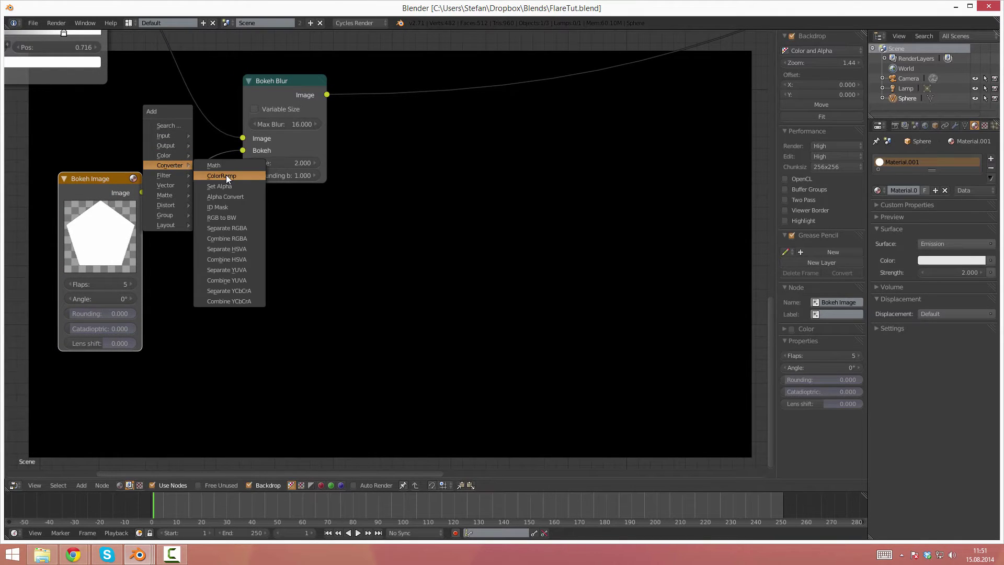
- Add a second ColorRamp after Bokeh Blur with its white stop at 0.084, and rearrange the nodes
click(226, 175)
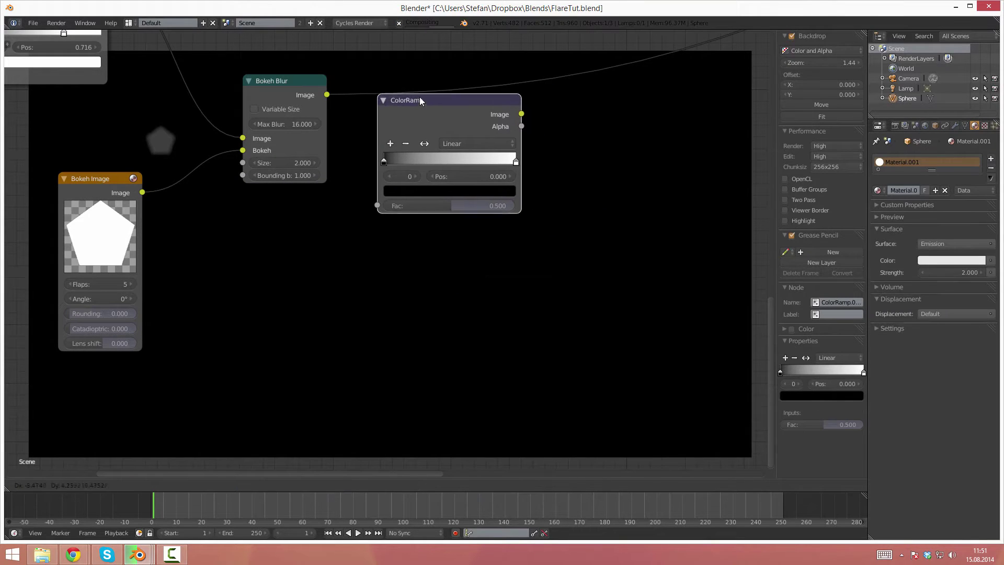
click(410, 83)
drag(503, 148, 383, 147)
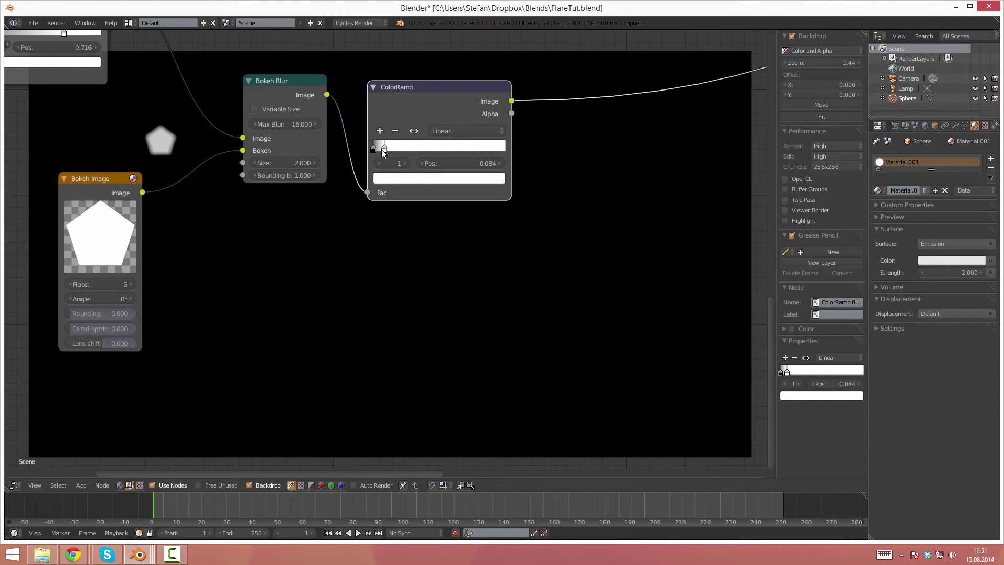
drag(410, 99, 520, 105)
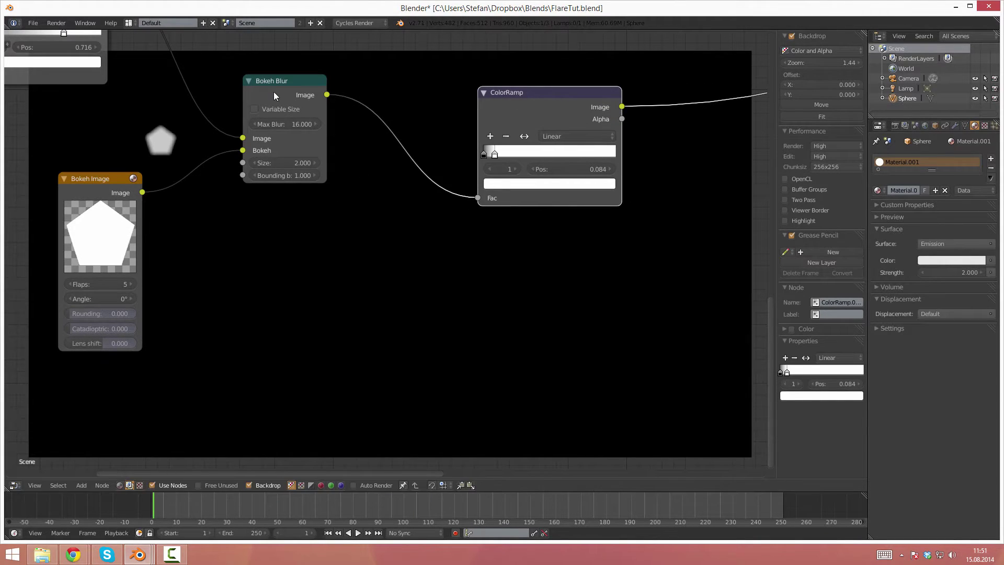
drag(274, 95, 230, 78)
scroll(139, 152, up, 1)
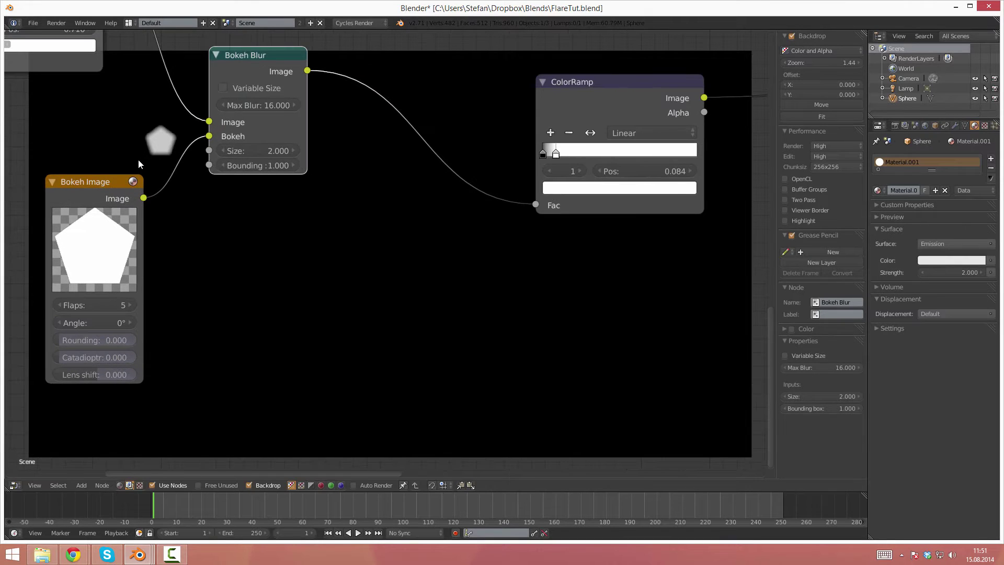
middle_drag(161, 195, 196, 203)
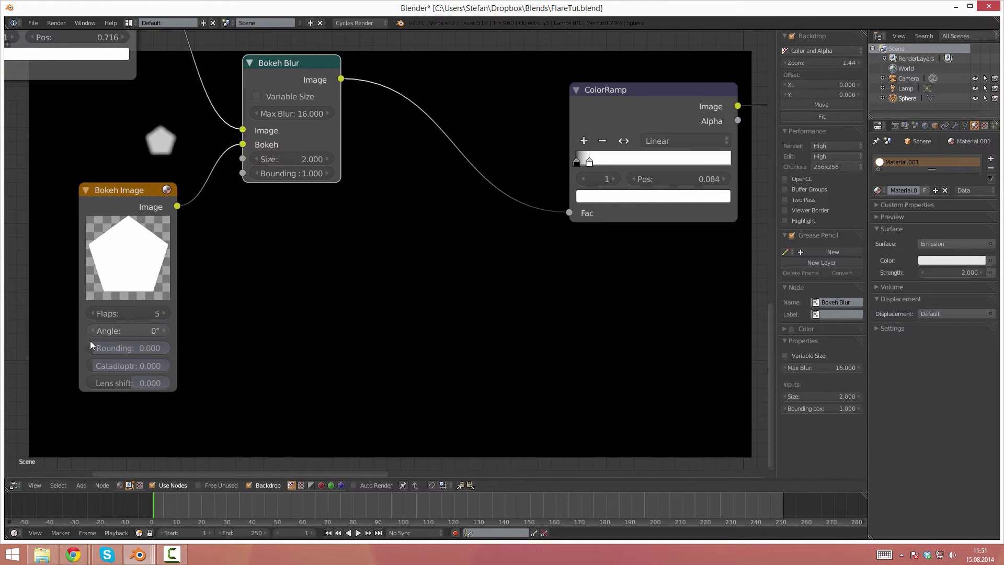
drag(97, 351, 127, 347)
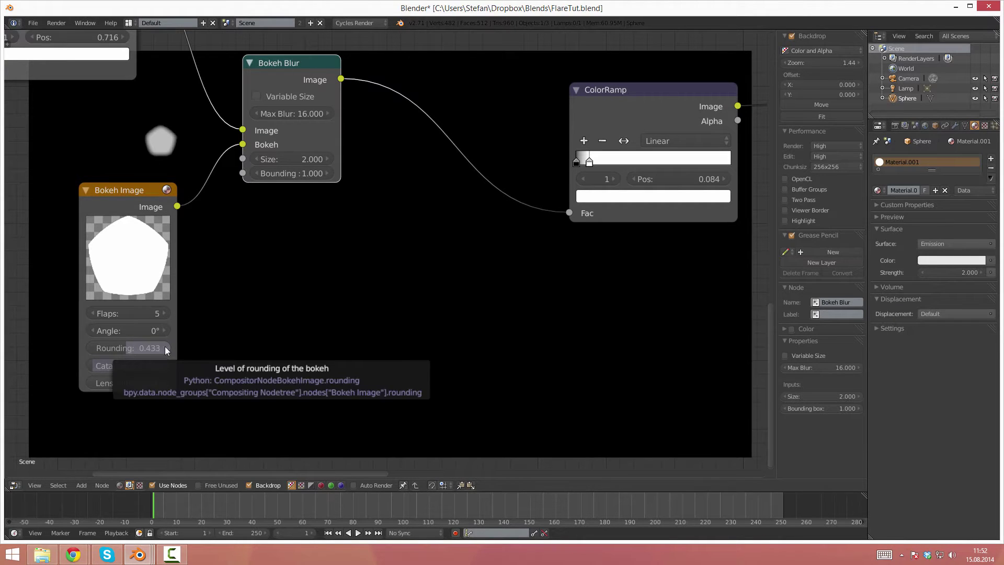
drag(129, 384, 138, 384)
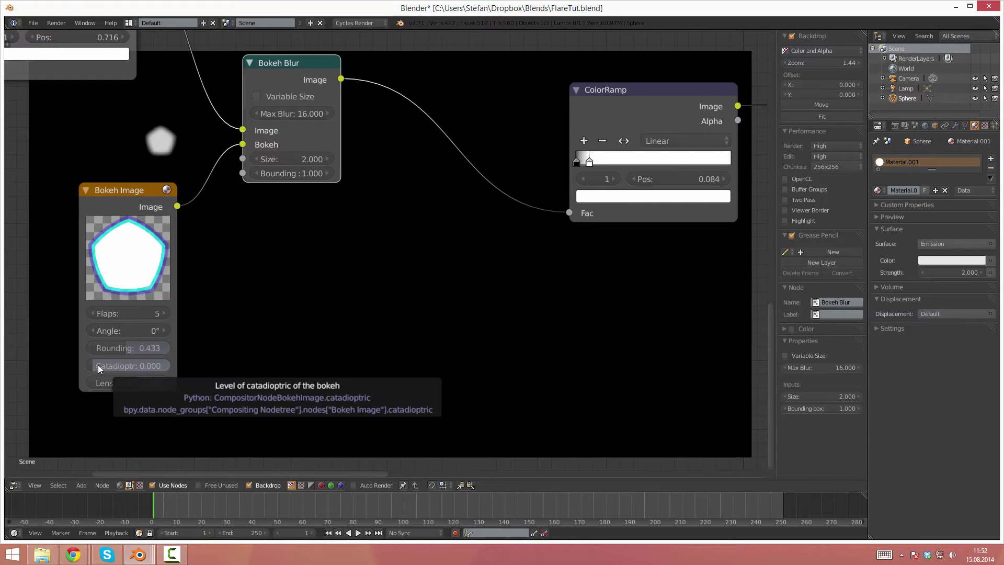
drag(99, 365, 113, 366)
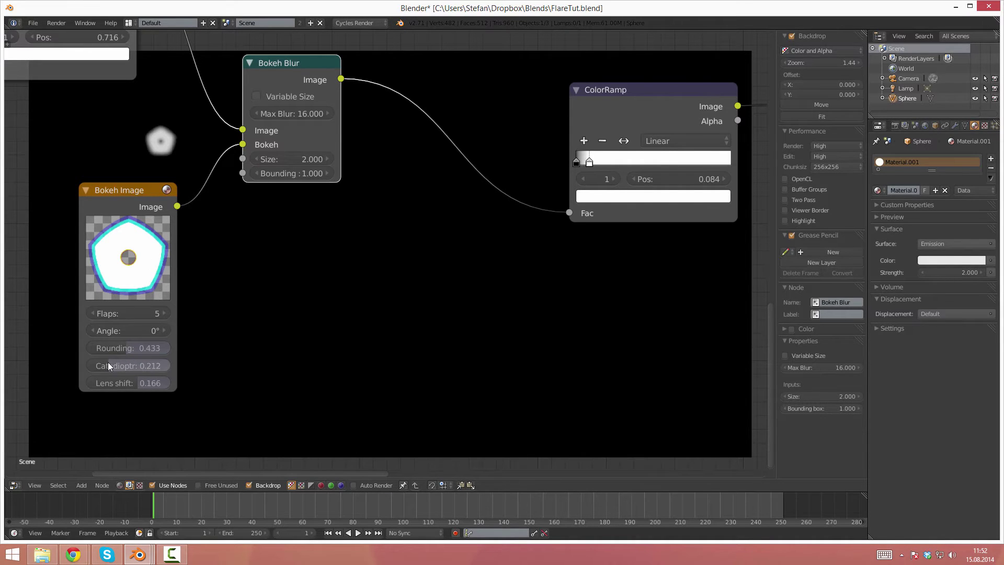
drag(108, 361, 78, 362)
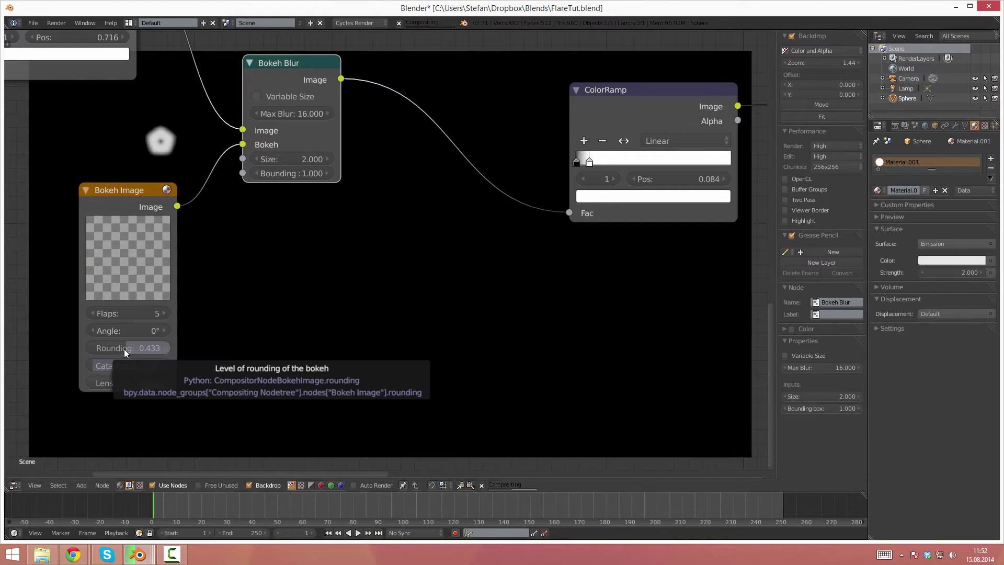
drag(127, 347, 80, 346)
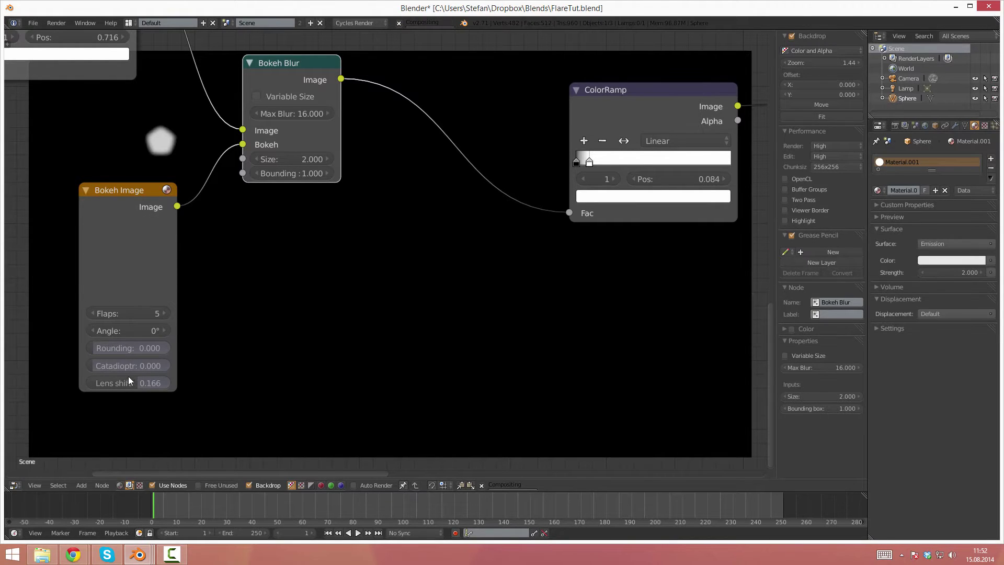
key(BackSpace)
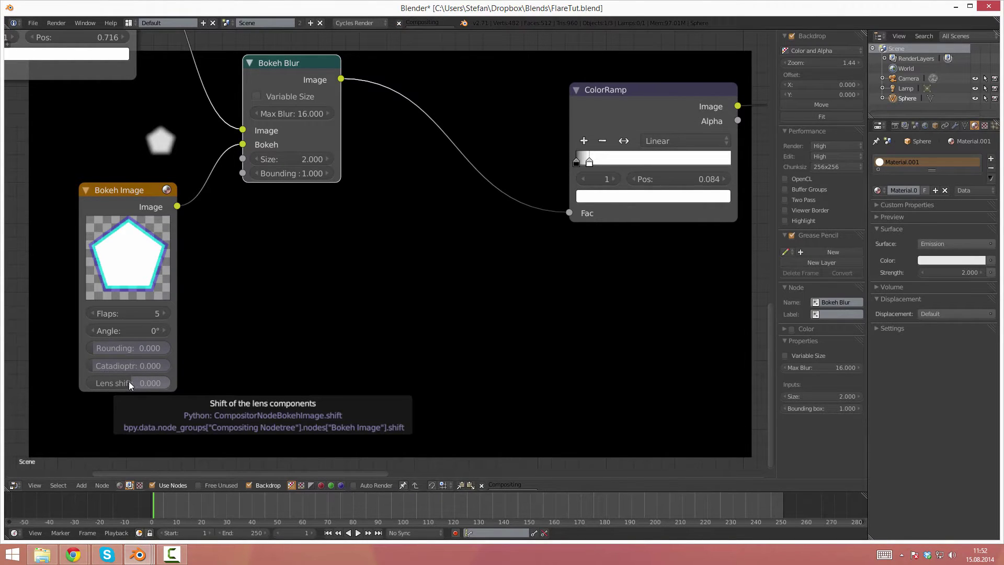
scroll(222, 278, down, 2)
middle_drag(221, 278, 224, 271)
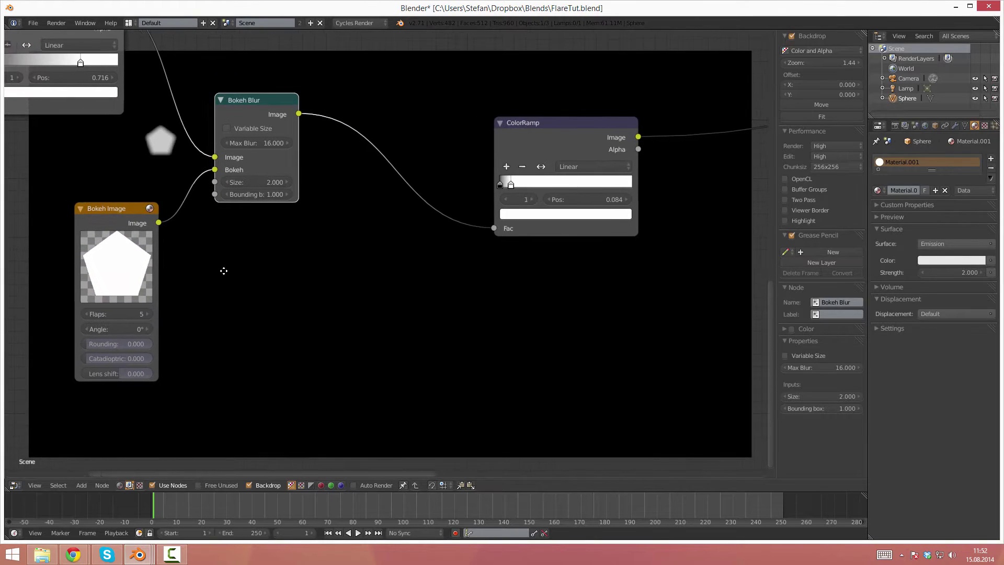
- Set the Bokeh Blur's Max Blur to 0
scroll(204, 224, up, 2)
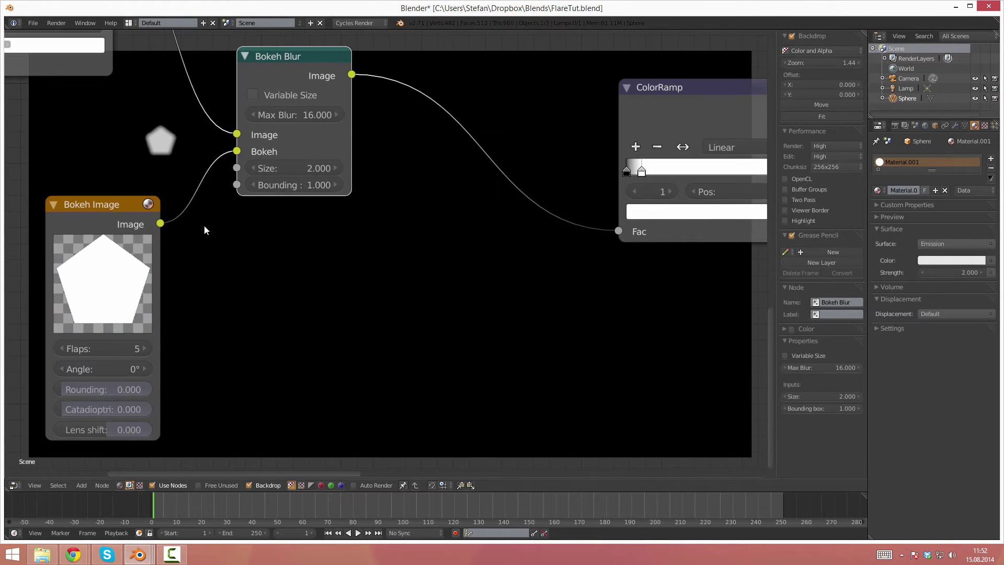
click(302, 115)
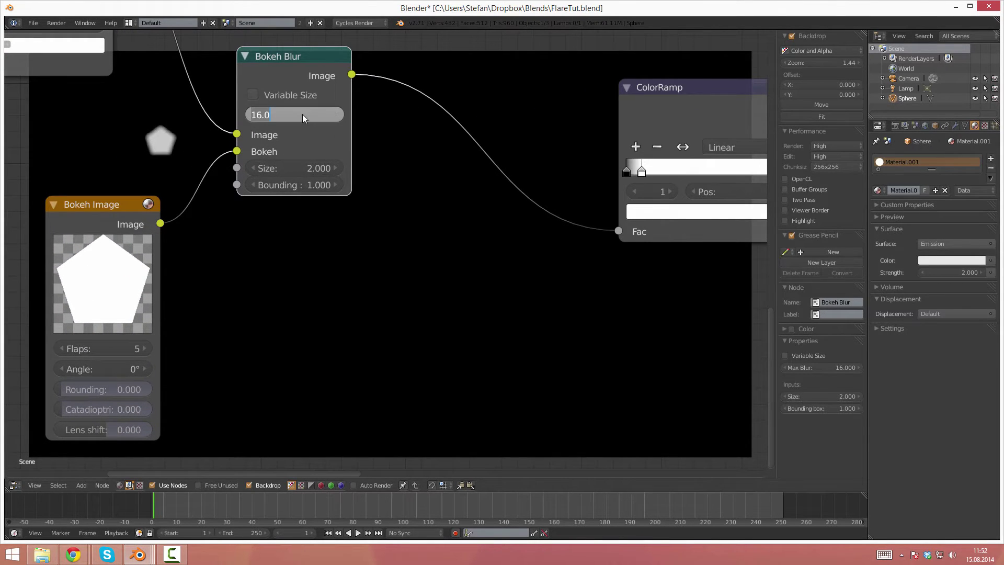
text(0)
key(Return)
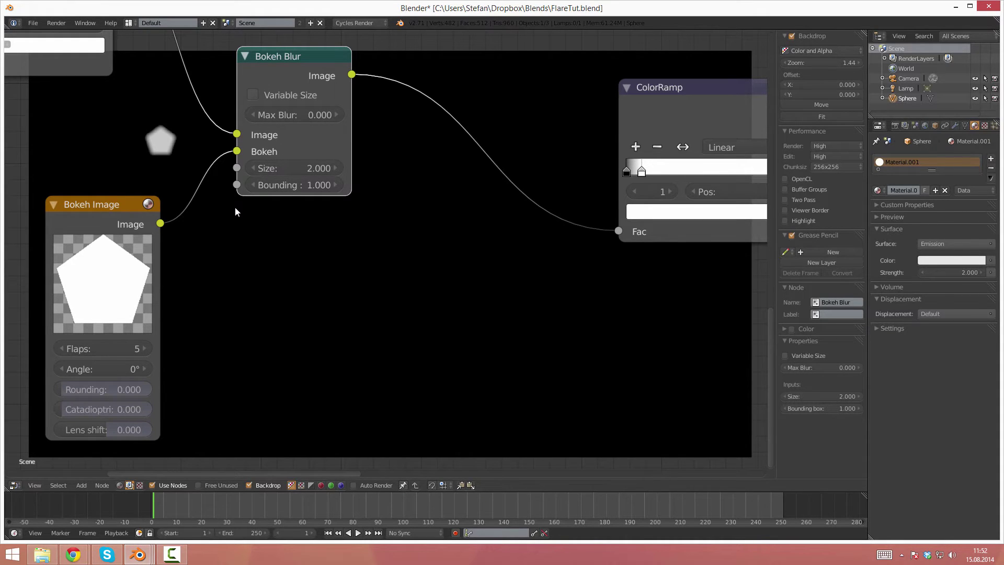
- Collapse the Bokeh Image node and place it just left of Bokeh Blur
click(52, 203)
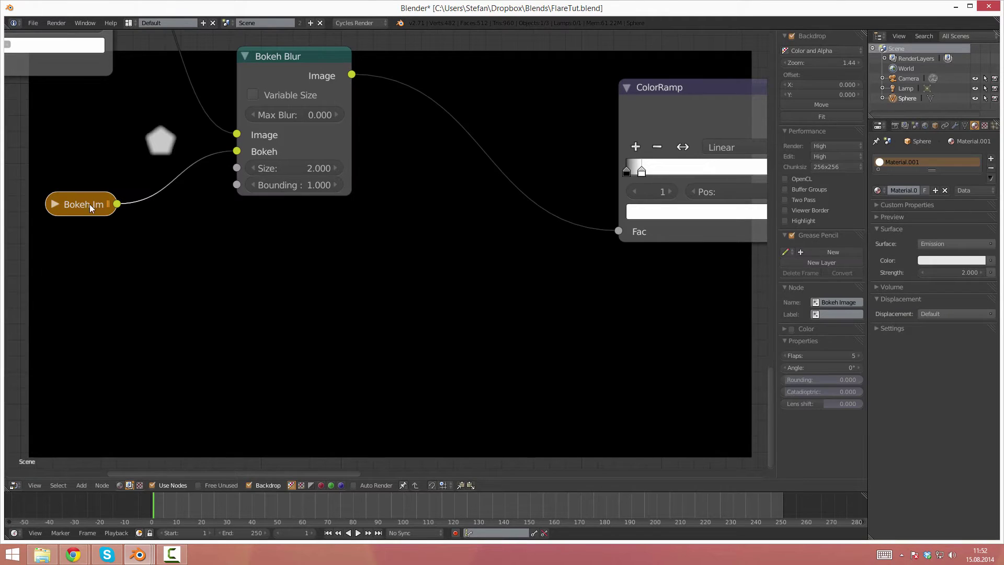
drag(90, 204, 72, 180)
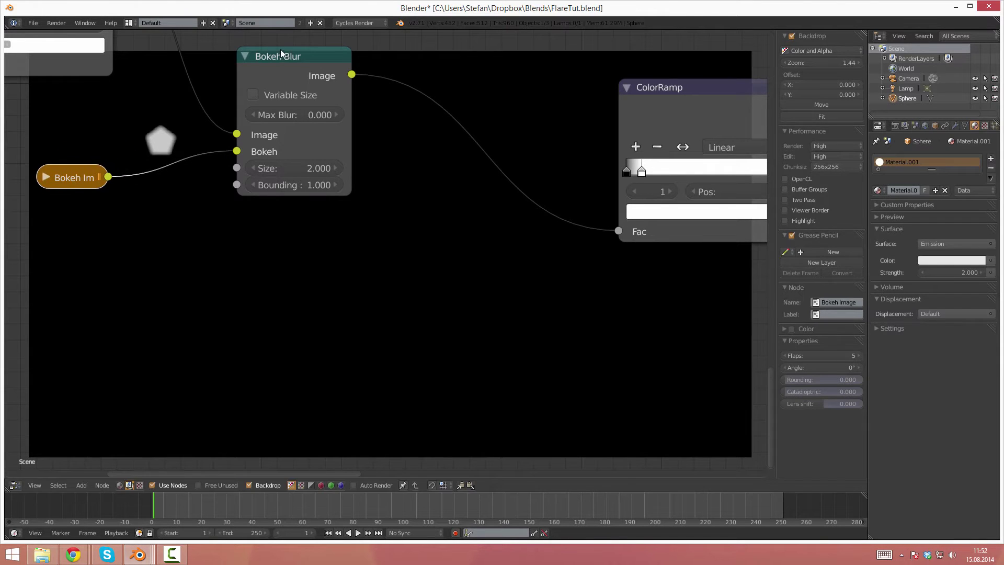
mouse_move(280, 50)
mouse_down()
mouse_move(248, 86)
mouse_move(265, 87)
mouse_up()
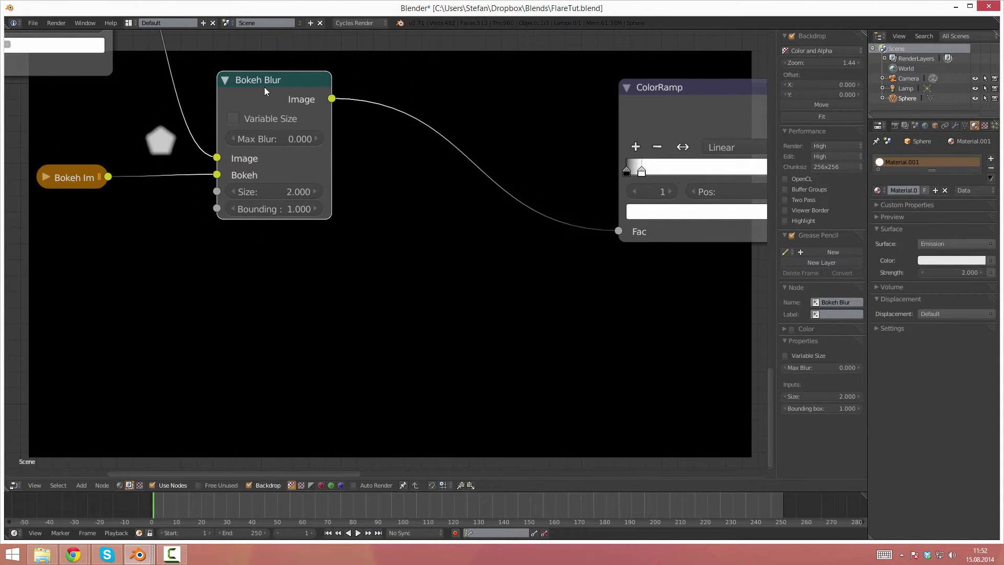
scroll(161, 228, down, 1)
- Collapse the Bokeh Blur node and move it down and left
scroll(313, 219, down, 2)
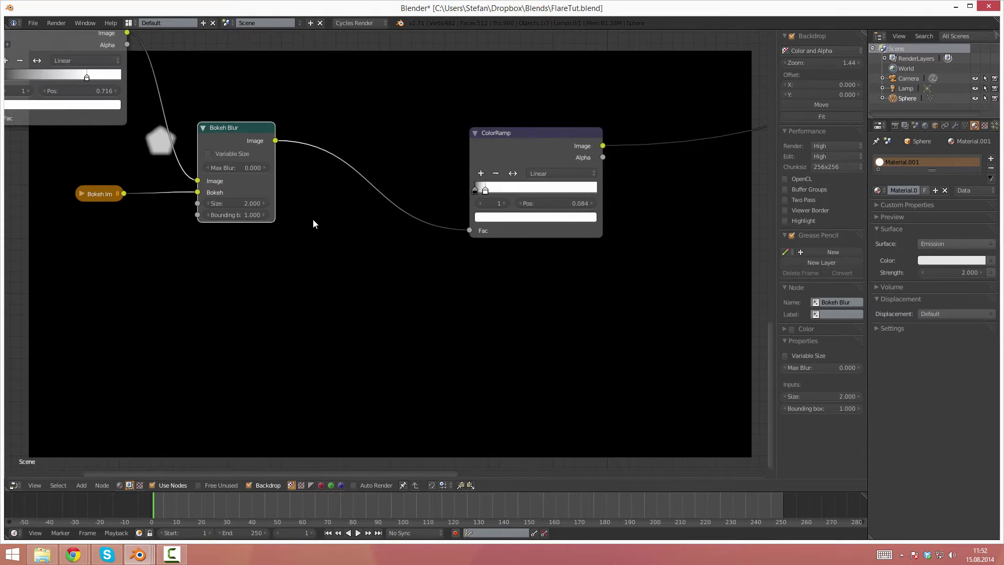
mouse_move(312, 219)
middle_down()
mouse_move(262, 263)
mouse_move(276, 240)
mouse_move(333, 258)
middle_up()
scroll(258, 234, up, 1)
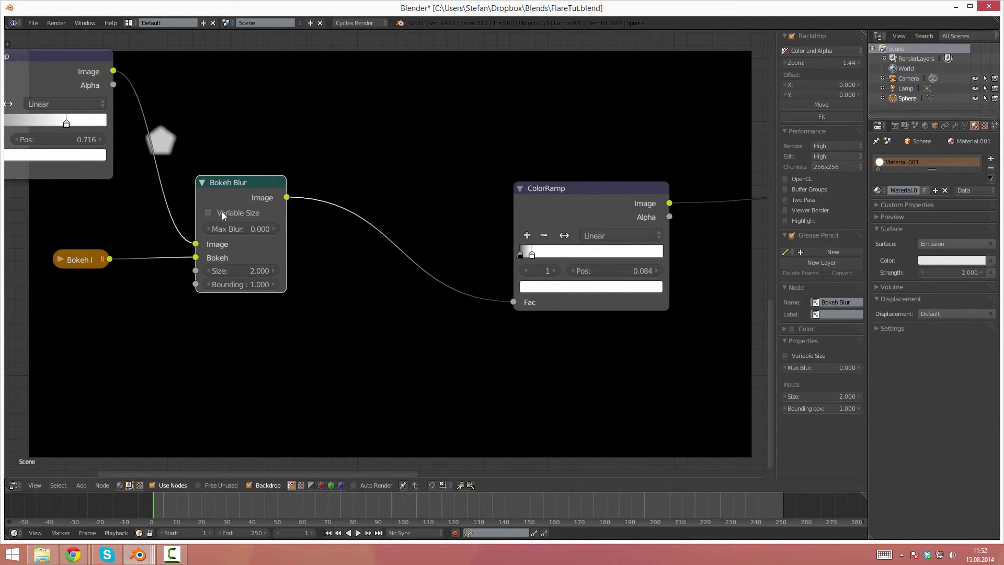
scroll(249, 177, up, 2)
drag(214, 174, 193, 132)
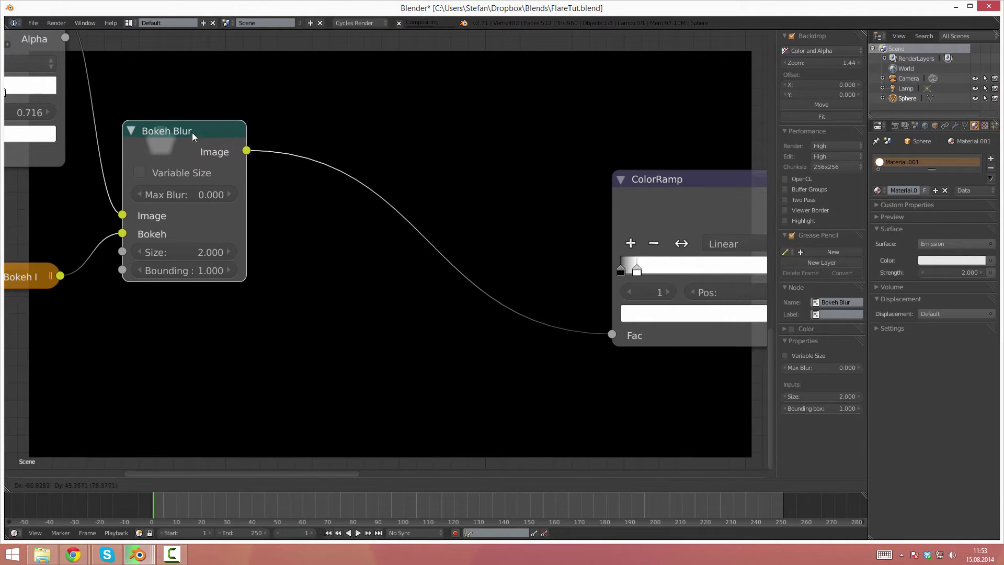
click(130, 132)
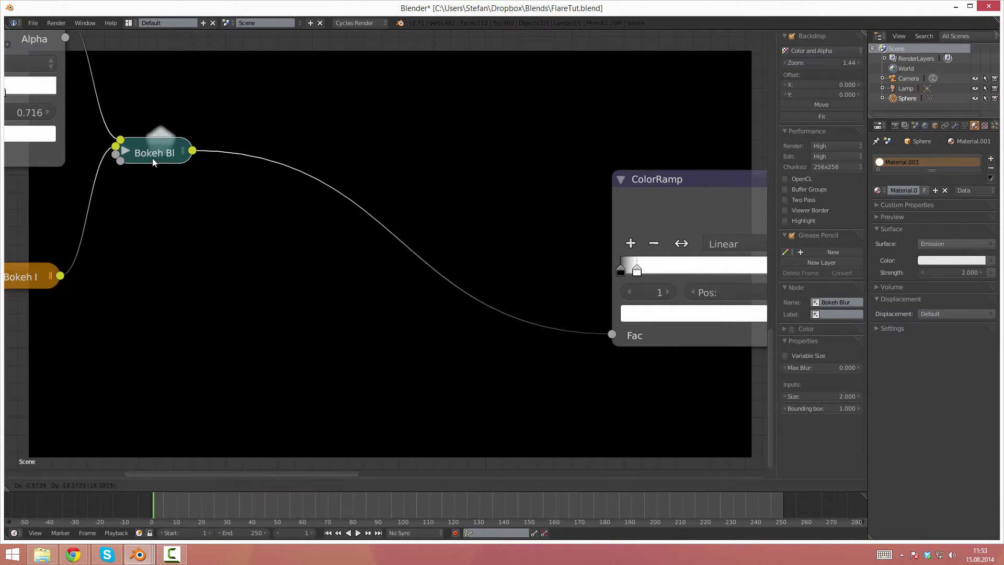
drag(152, 158, 132, 189)
- Set the second ColorRamp's stop to 0.009, then collapse it right after Bokeh Blur
scroll(132, 189, down, 2)
drag(528, 197, 235, 198)
drag(246, 250, 237, 250)
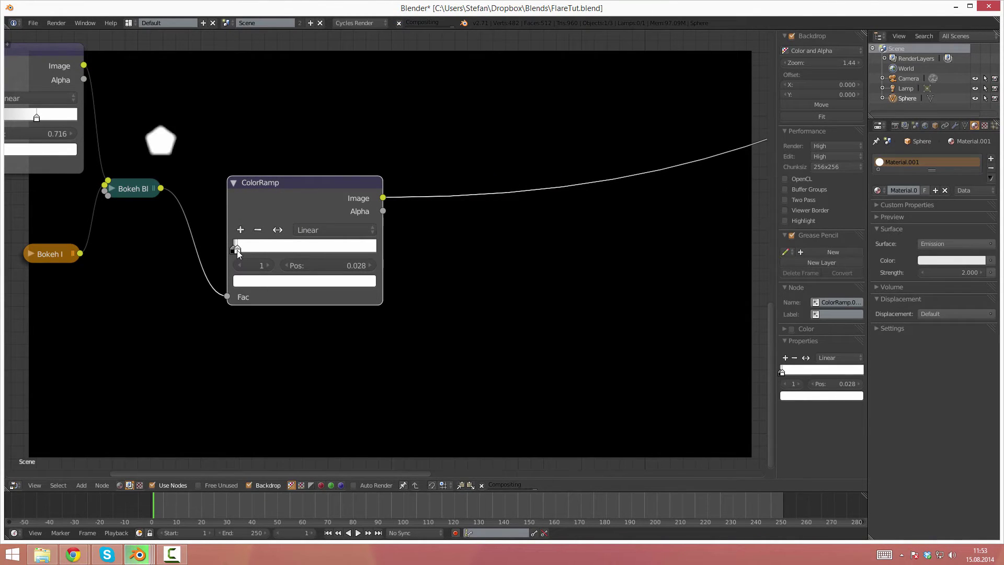
drag(236, 250, 234, 250)
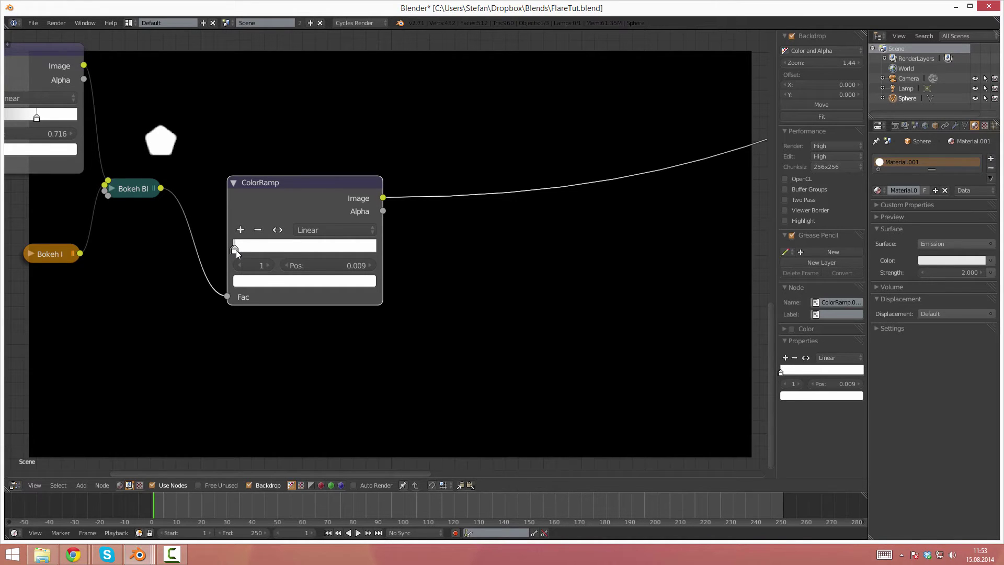
scroll(204, 182, up, 2)
middle_drag(321, 184, 244, 178)
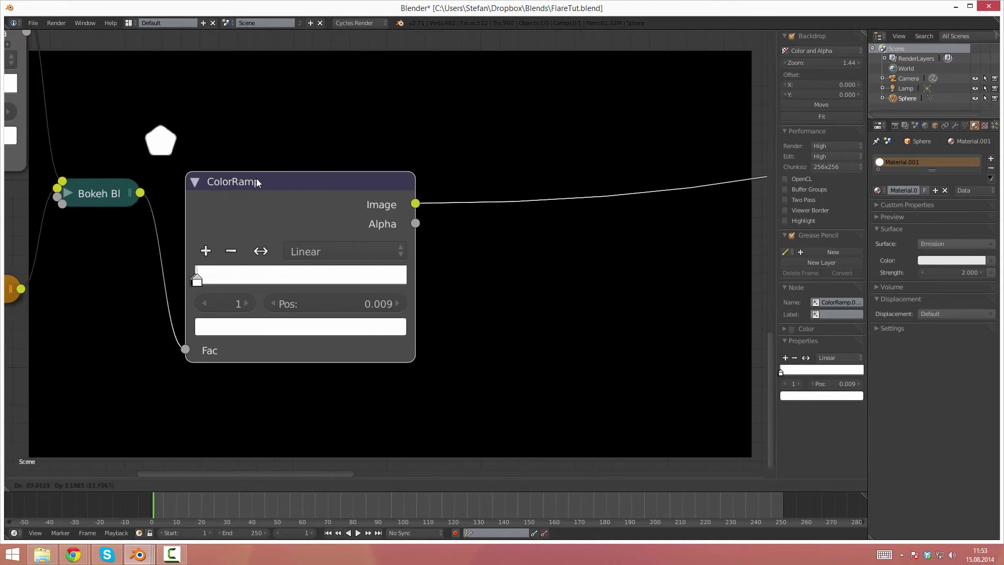
click(174, 182)
drag(222, 184, 208, 199)
- Expand the Bokeh Image node again
scroll(173, 185, down, 2)
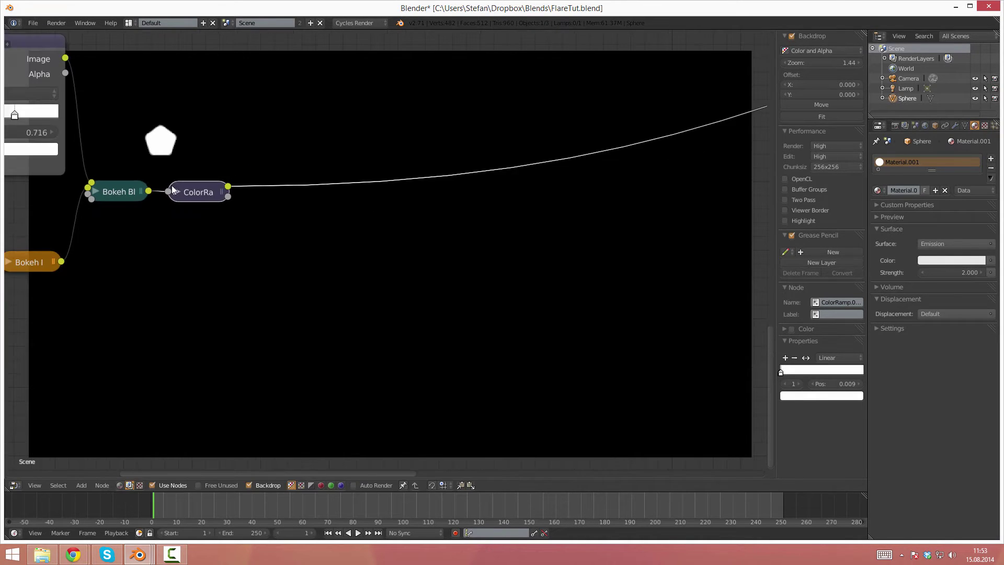
scroll(109, 189, up, 2)
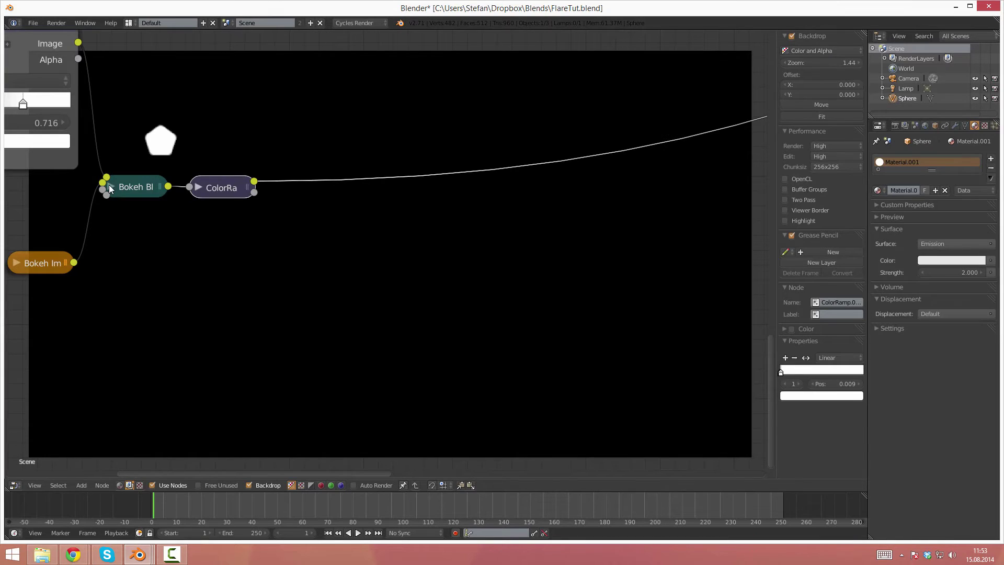
middle_drag(108, 184, 266, 135)
click(168, 213)
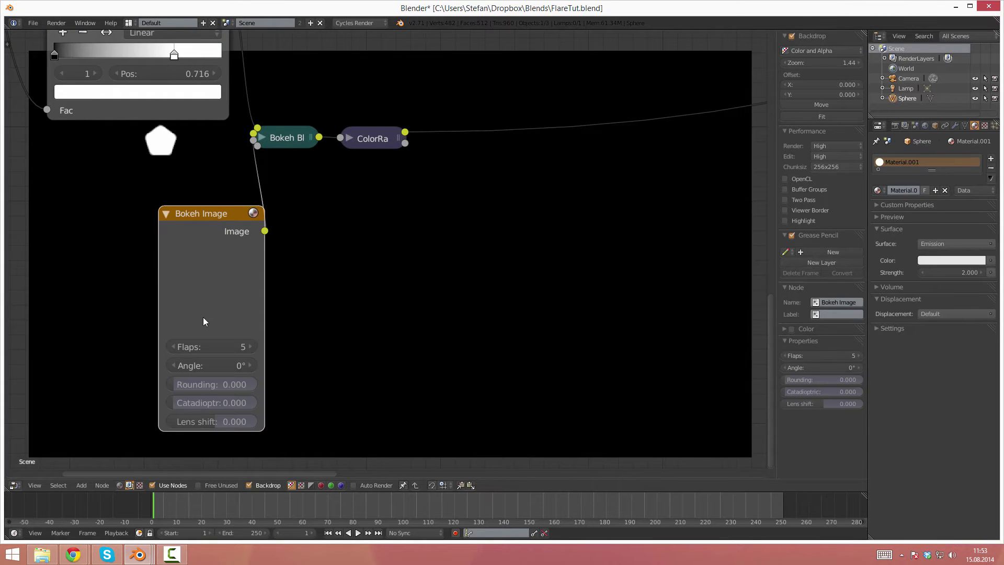
- Give the Bokeh Image 6 flaps at a 9° angle, then collapse it
middle_drag(205, 285, 244, 277)
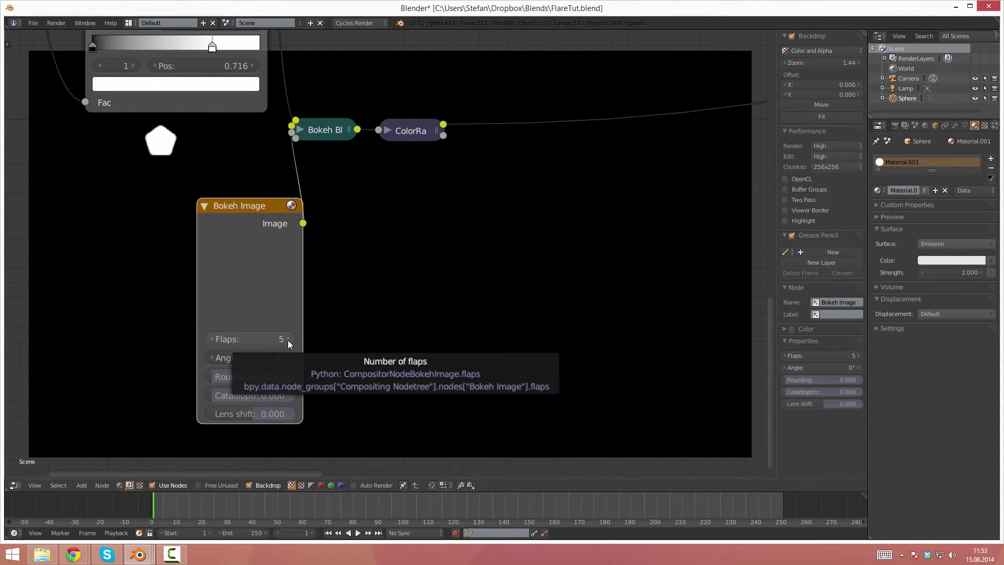
click(288, 339)
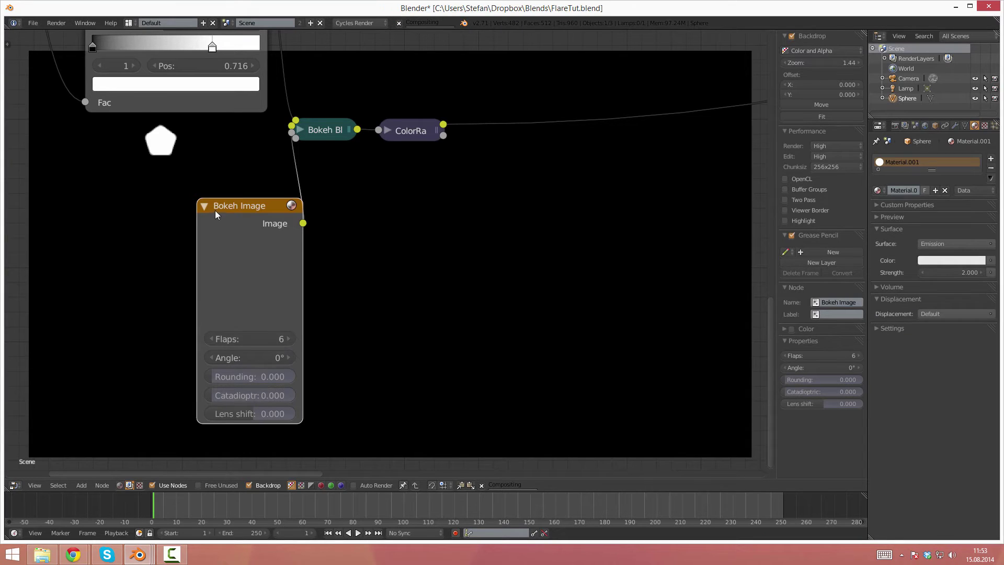
click(288, 357)
triple_click(289, 357)
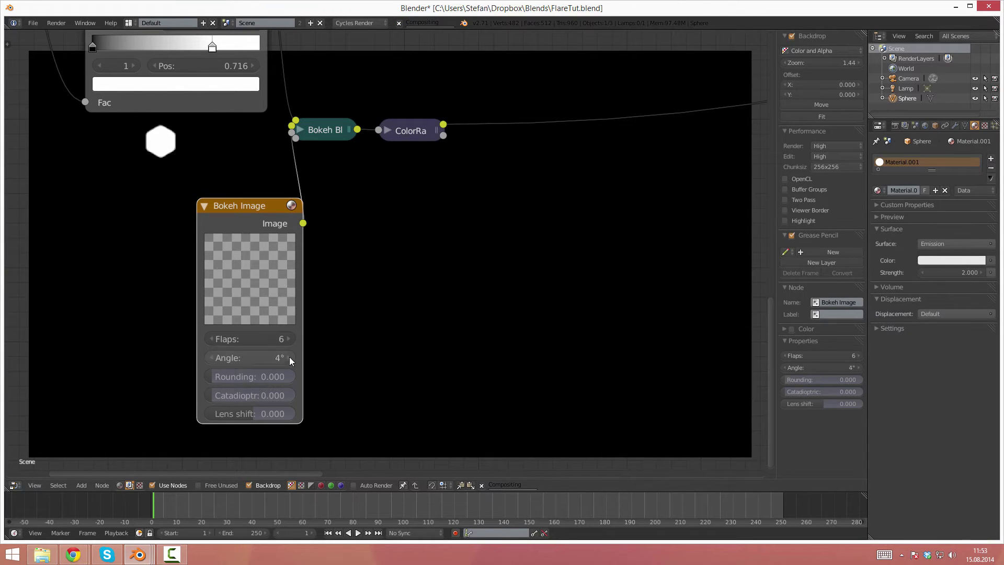
click(290, 357)
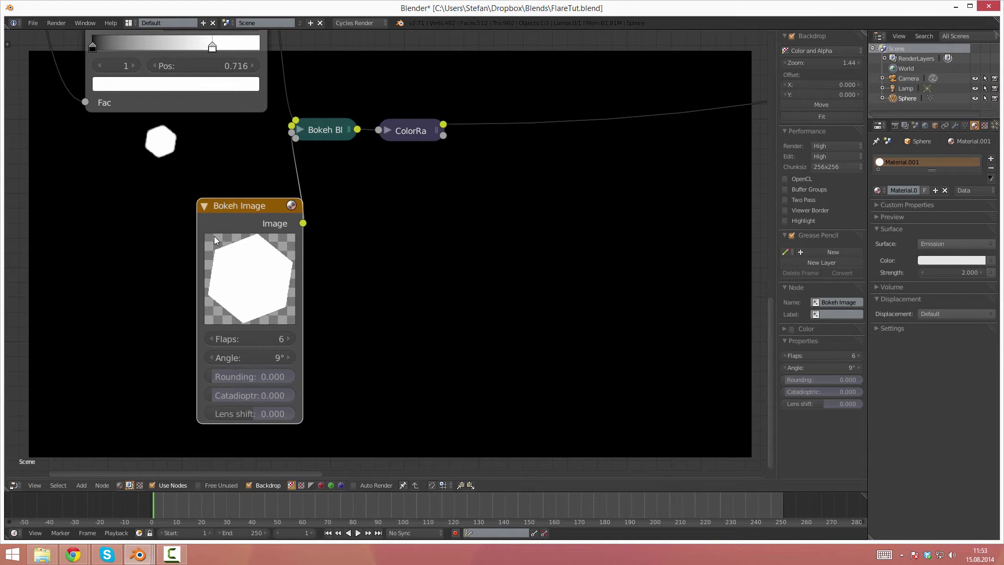
click(206, 206)
mouse_move(208, 208)
ctrl+middle_down()
mouse_move(348, 234)
mouse_move(319, 222)
ctrl+middle_up()
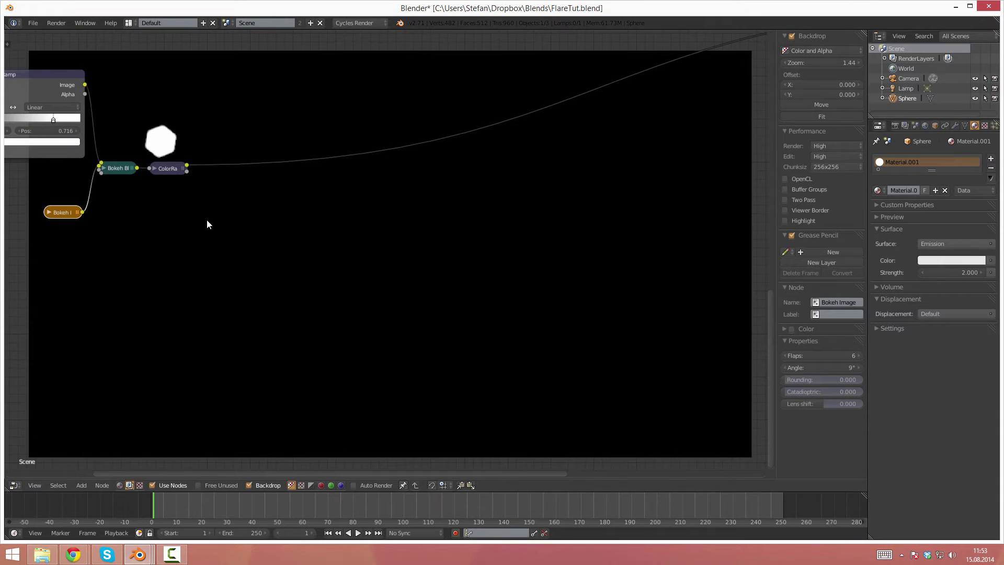
- Collapse the 0.716 ColorRamp and place it just before Bokeh Blur, showing the whole chain
scroll(207, 220, up, 2)
shift+scroll(225, 219, up, 2)
shift+scroll(207, 223, up, 1)
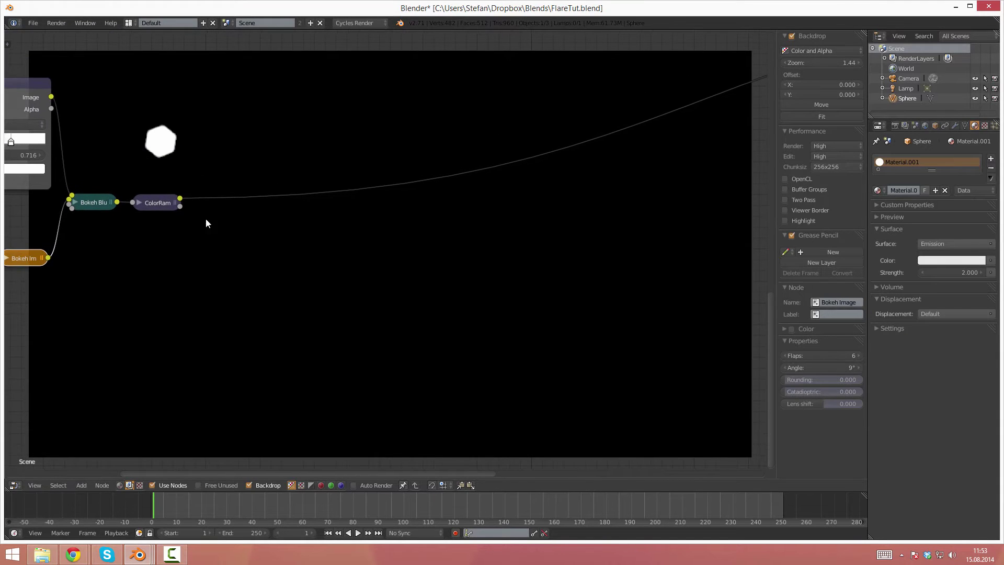
mouse_move(225, 221)
ctrl+middle_down()
mouse_move(280, 187)
mouse_move(376, 180)
mouse_move(336, 174)
ctrl+middle_up()
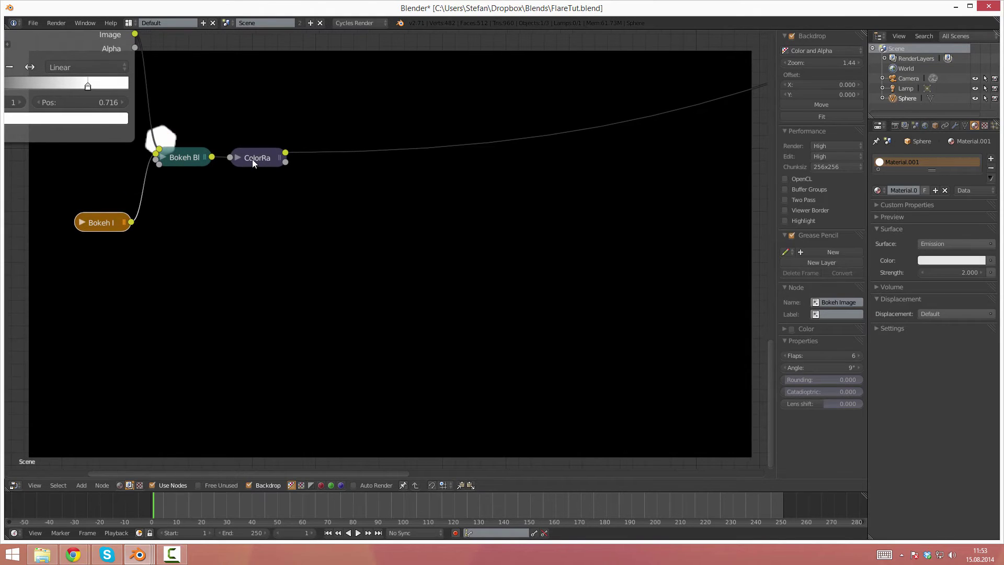
mouse_move(253, 163)
mouse_down()
mouse_move(315, 177)
mouse_move(337, 167)
mouse_move(252, 162)
mouse_up()
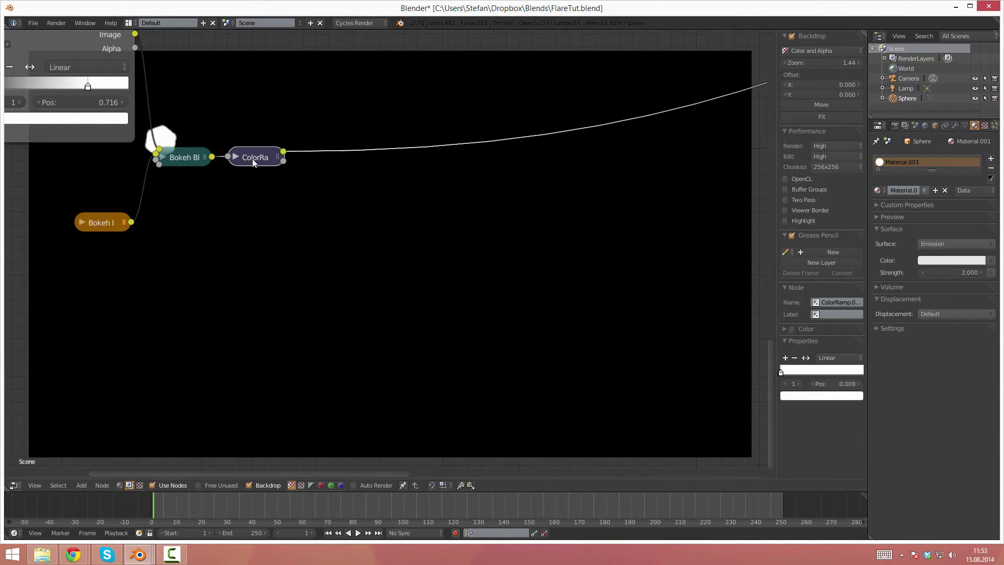
mouse_move(253, 162)
middle_down()
mouse_move(296, 222)
mouse_move(249, 213)
mouse_move(221, 229)
mouse_move(217, 92)
middle_up()
click(229, 93)
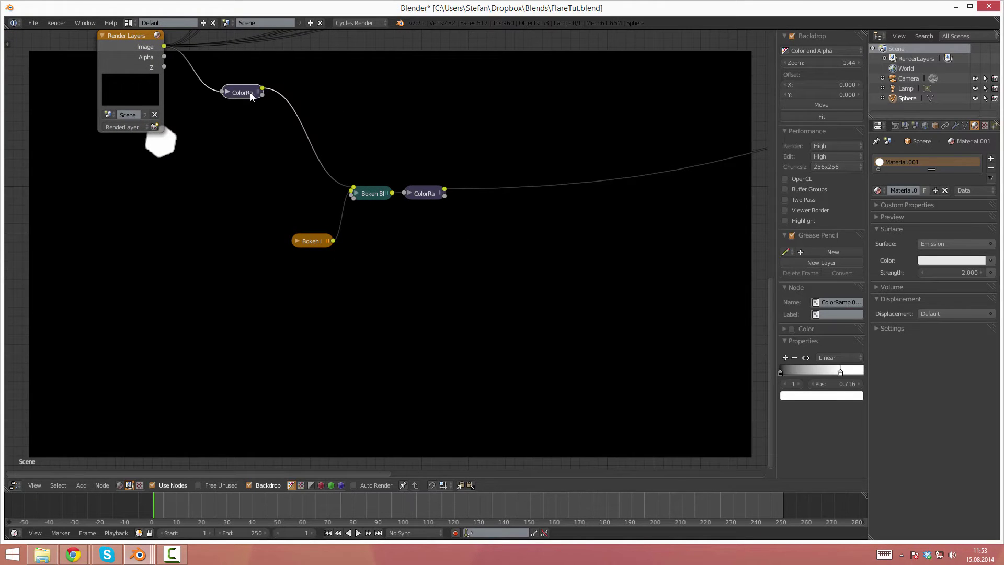
drag(248, 90, 293, 184)
middle_drag(497, 210, 248, 196)
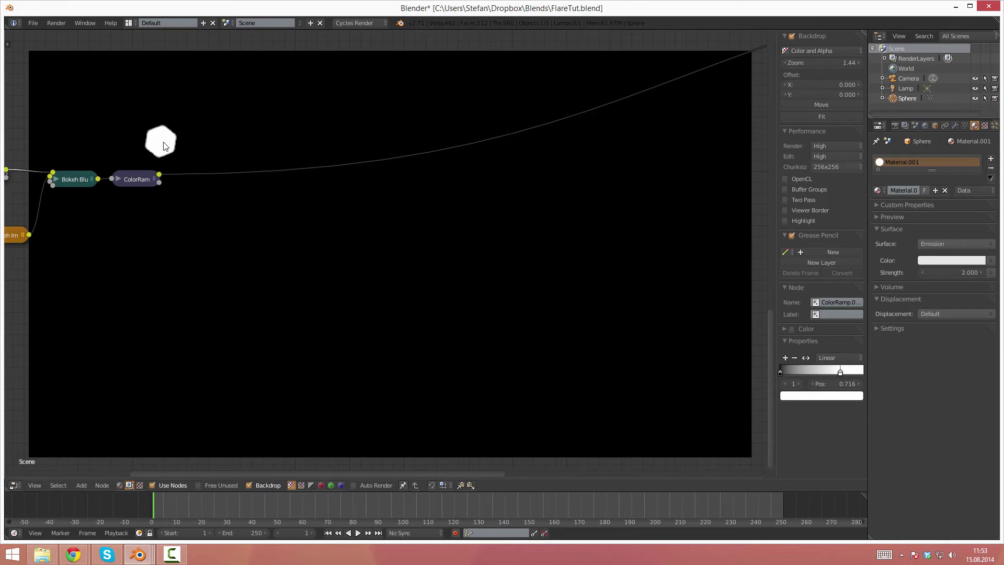
mouse_move(191, 138)
middle_down()
mouse_move(245, 201)
mouse_move(343, 172)
middle_up()
scroll(343, 173, down, 2)
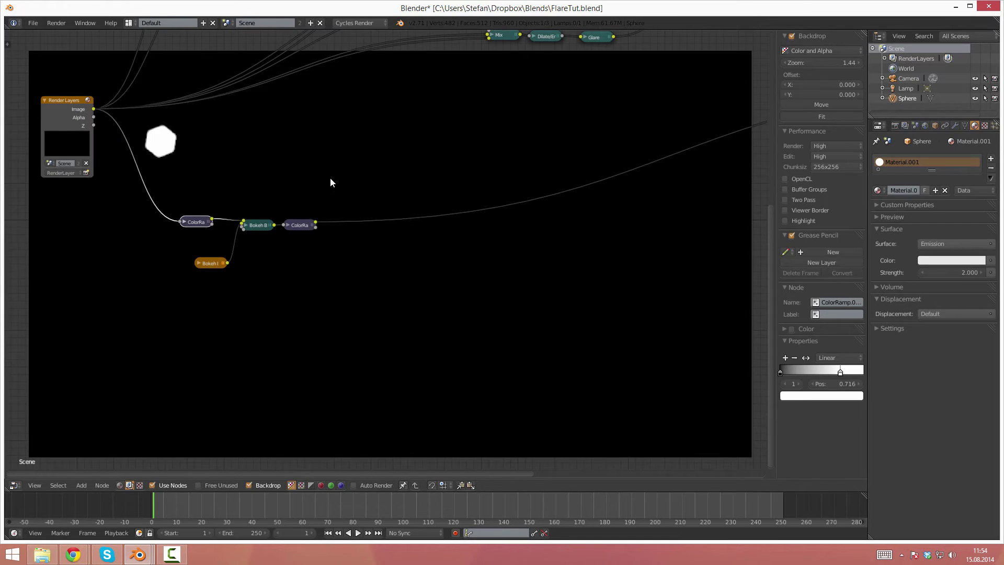
key(shift+a)
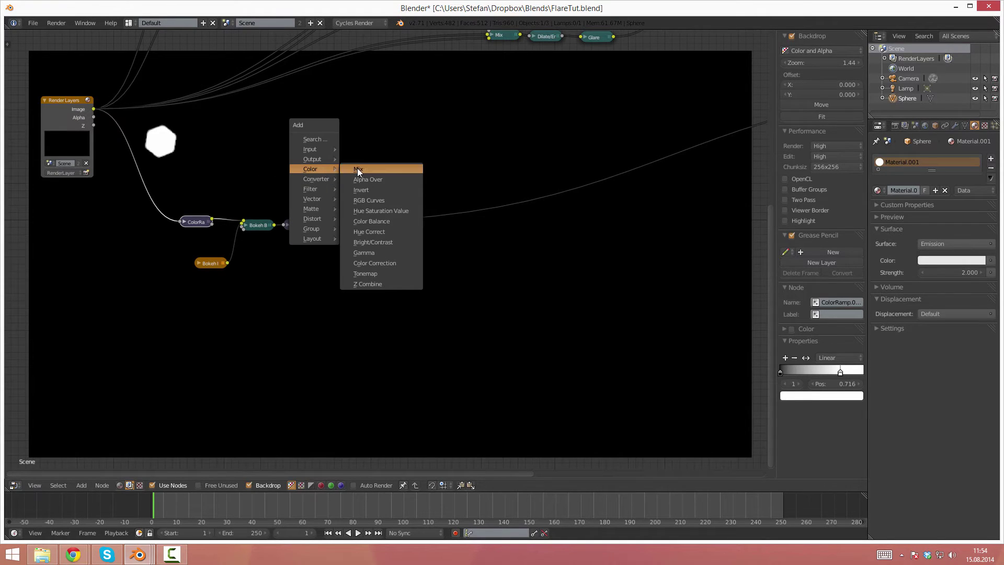
click(358, 169)
click(466, 200)
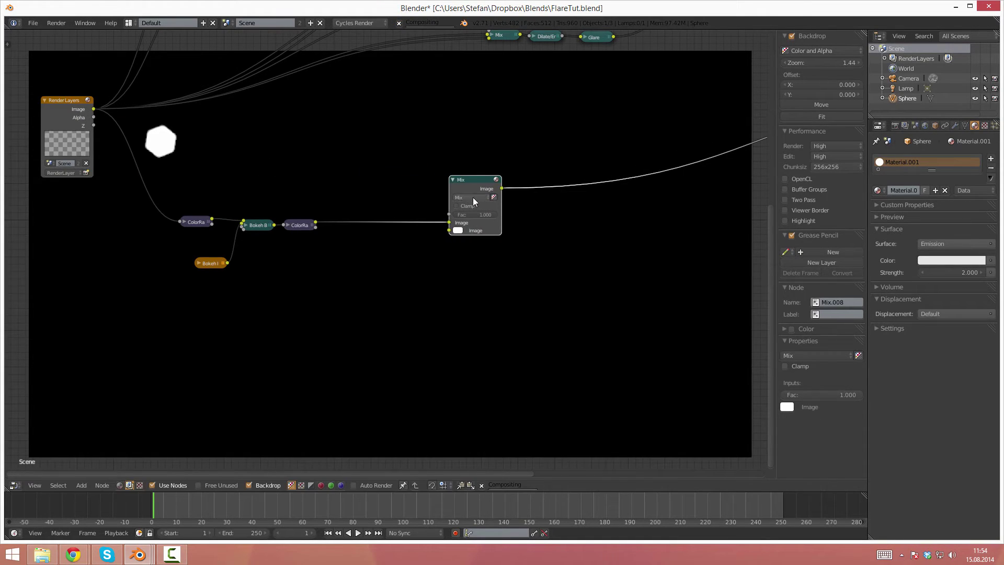
click(473, 198)
click(472, 182)
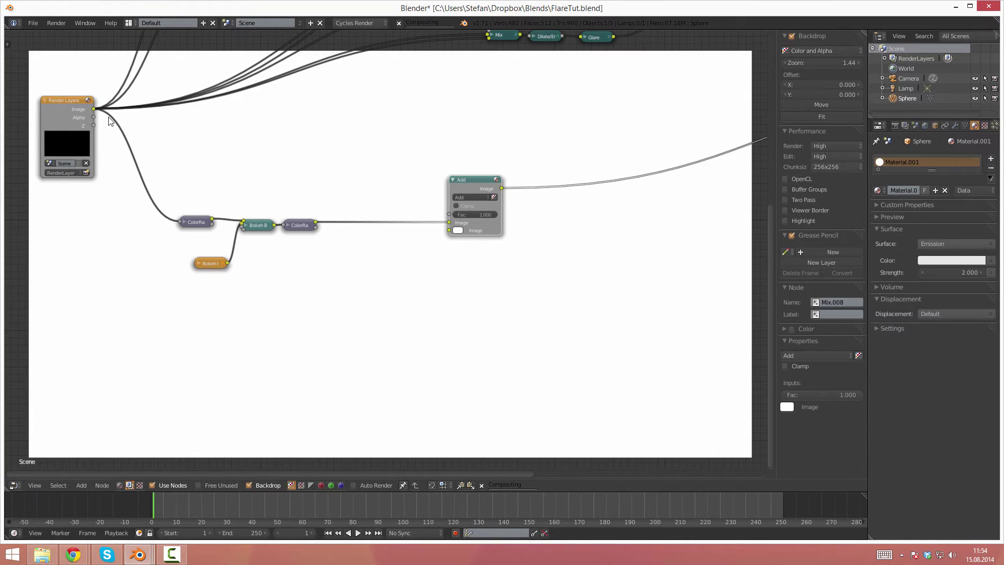
drag(93, 109, 454, 230)
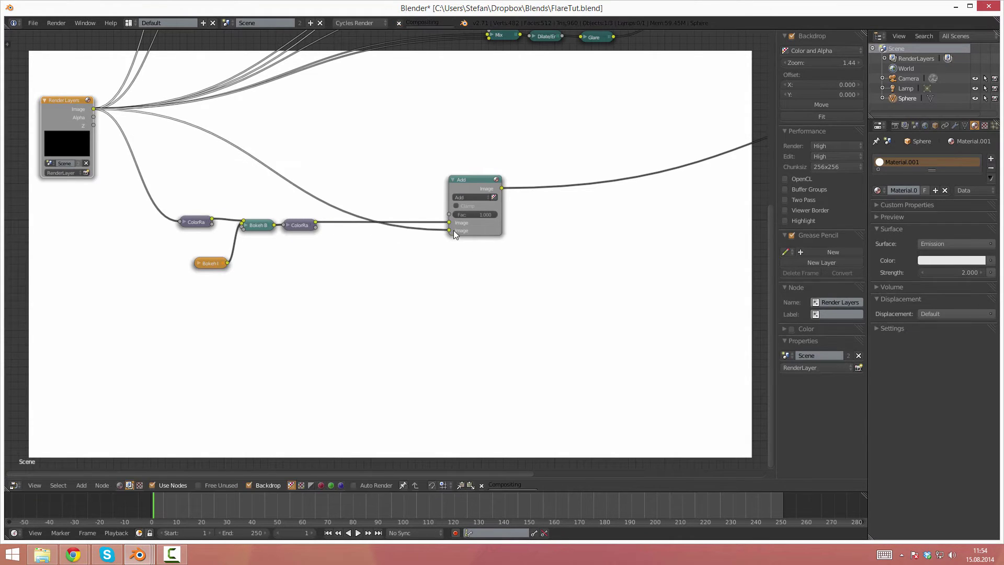
middle_drag(453, 230, 400, 205)
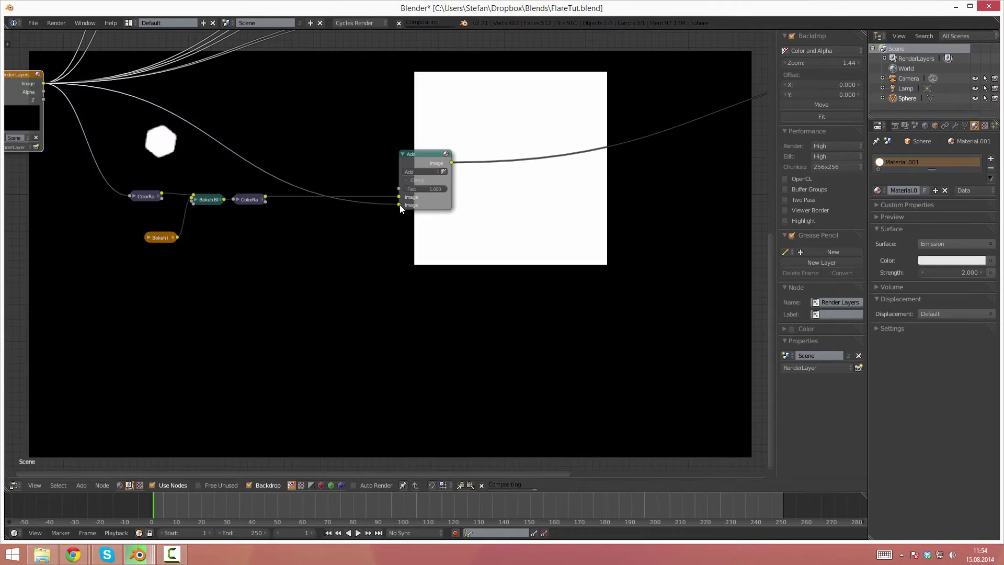
drag(425, 150, 541, 118)
click(540, 145)
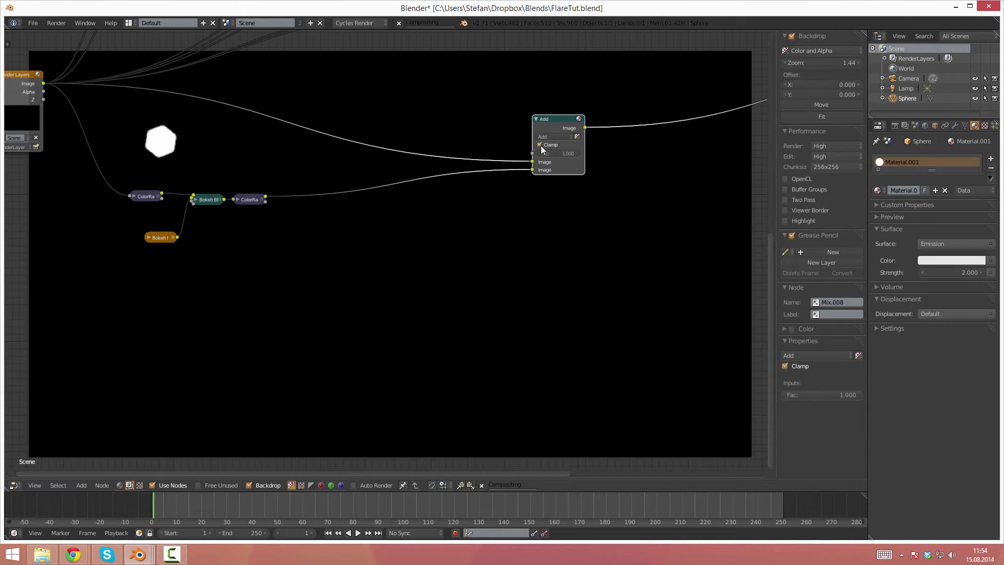
scroll(333, 264, up, 2)
middle_drag(284, 233, 287, 258)
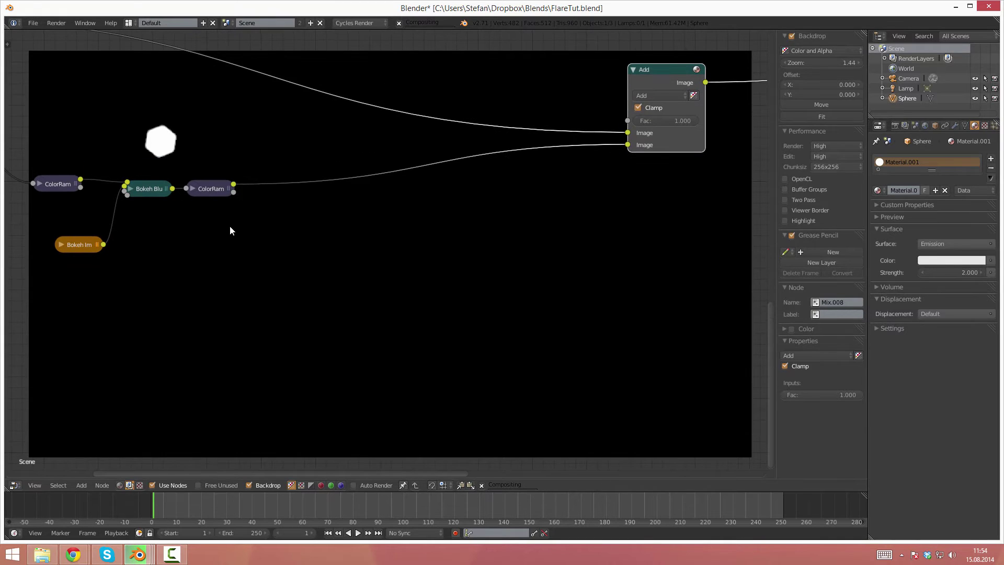
ctrl+middle_drag(230, 226, 253, 241)
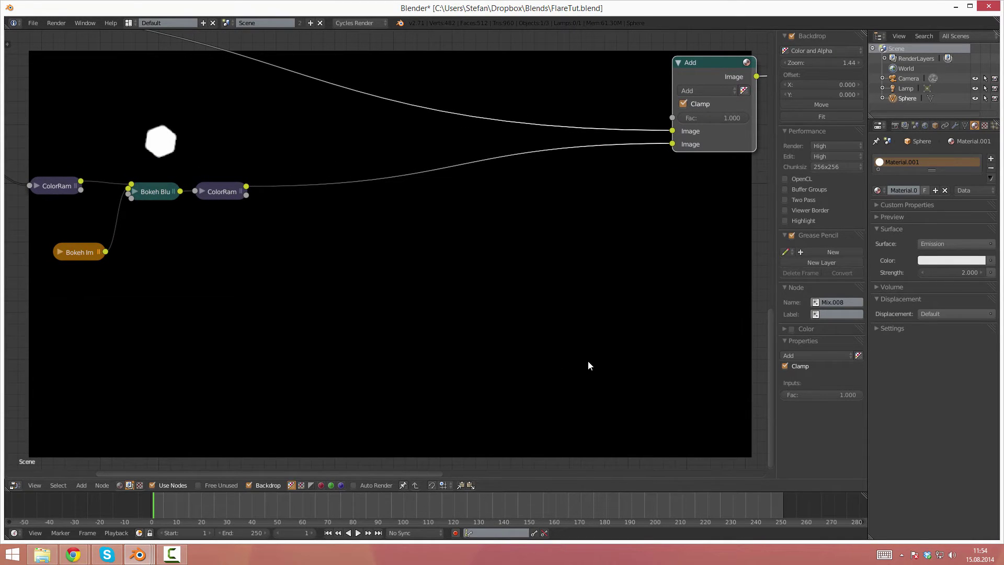
mouse_move(396, 349)
middle_down()
mouse_move(372, 234)
mouse_move(365, 334)
middle_up()
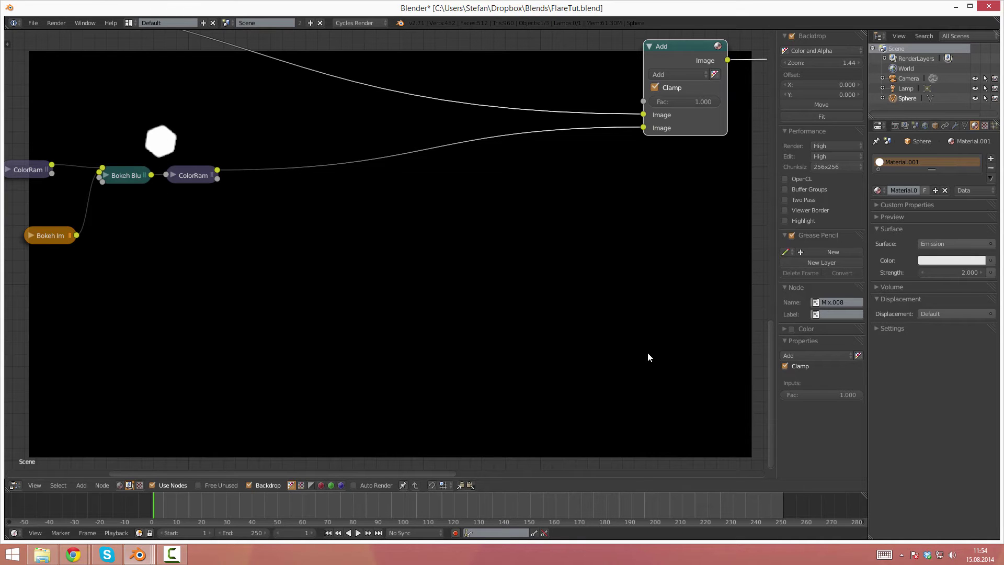
middle_drag(553, 303, 510, 318)
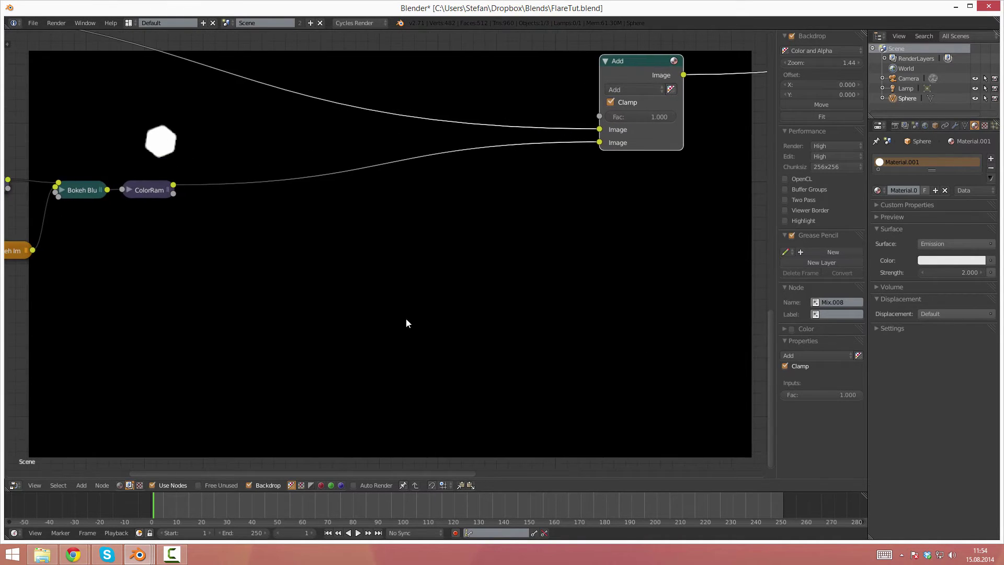
scroll(253, 318, up, 1)
scroll(253, 318, up, 1)
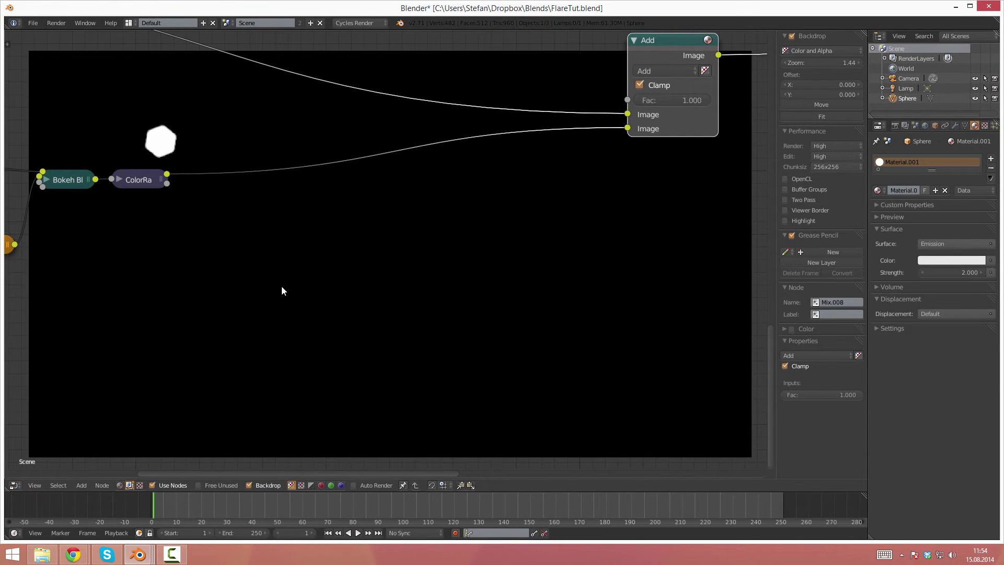
- Insert a Scale node on the link between the second ColorRamp and the Add node
key(shift+a)
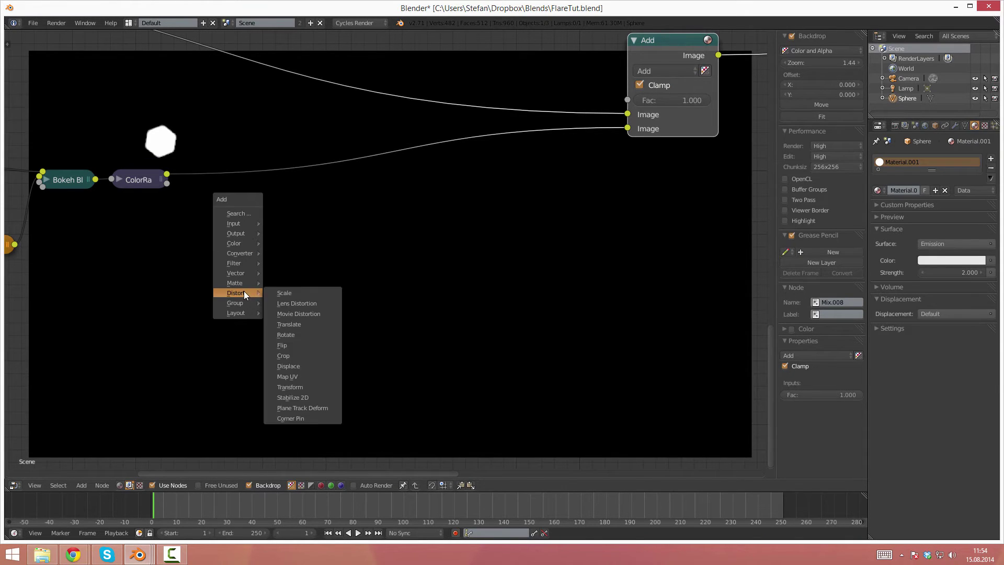
click(293, 294)
click(212, 200)
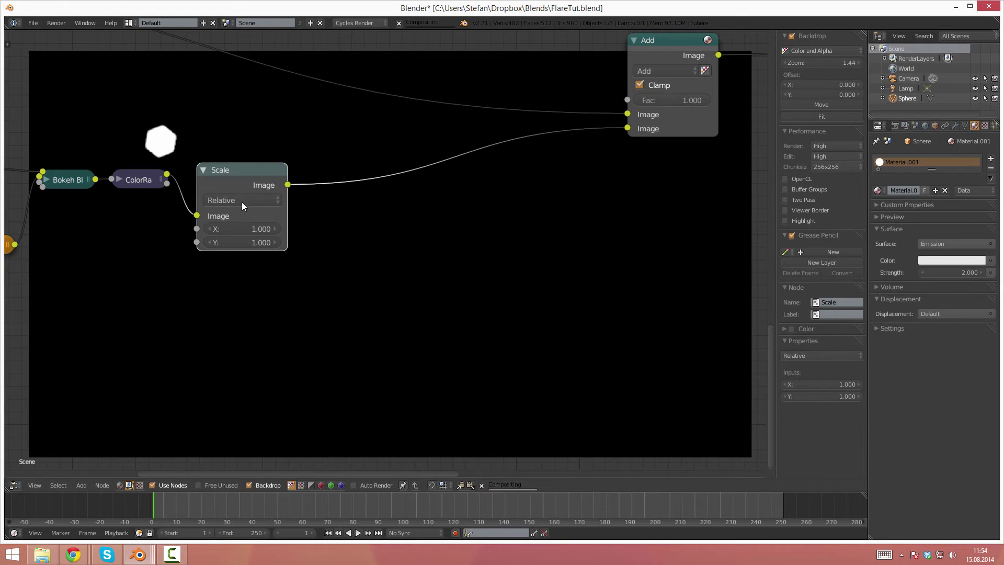
scroll(240, 228, up, 1)
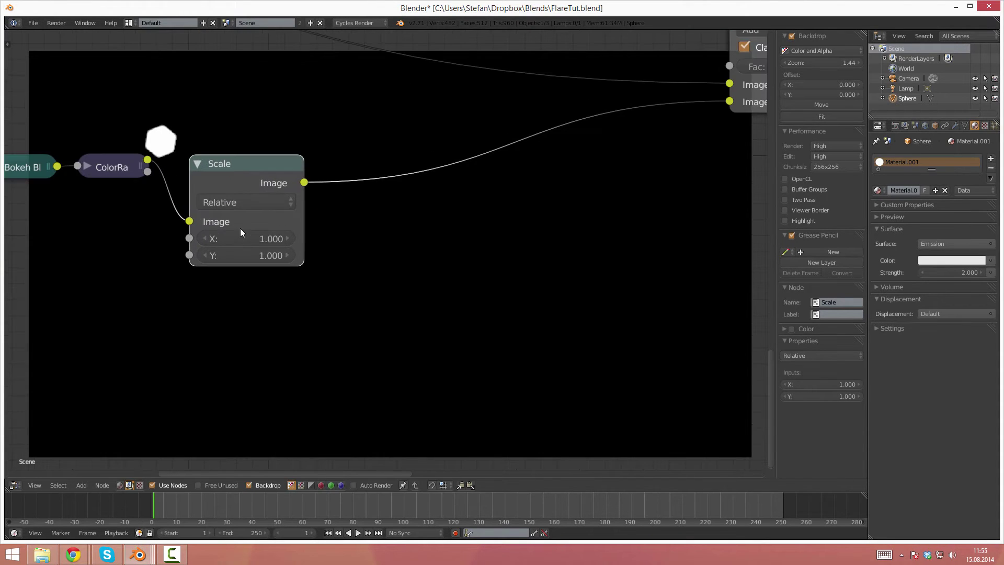
scroll(253, 246, down, 1)
- Set the Scale node's X and Y to -1, mirroring the hexagon to the lower right
click(245, 240)
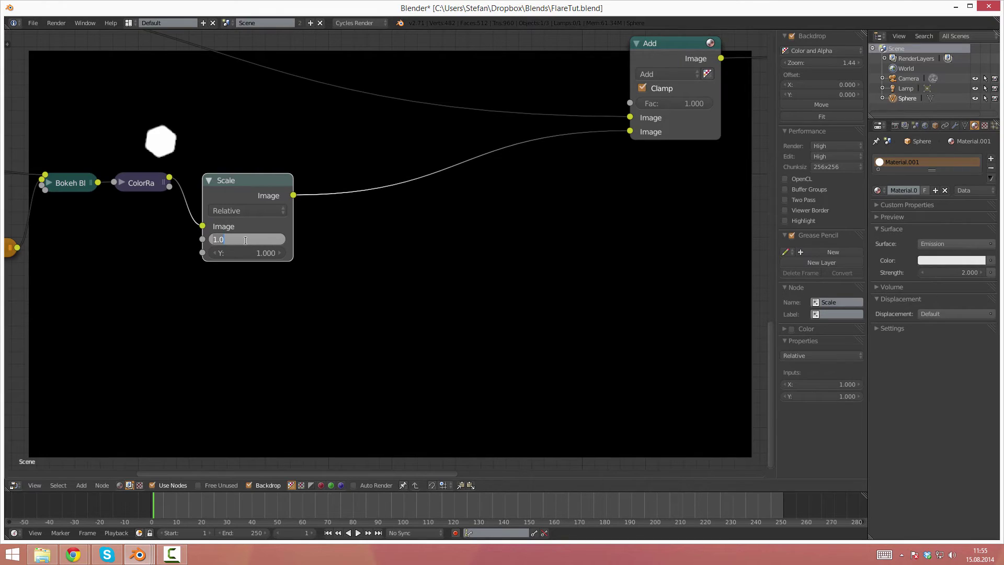
text(-1)
key(Return)
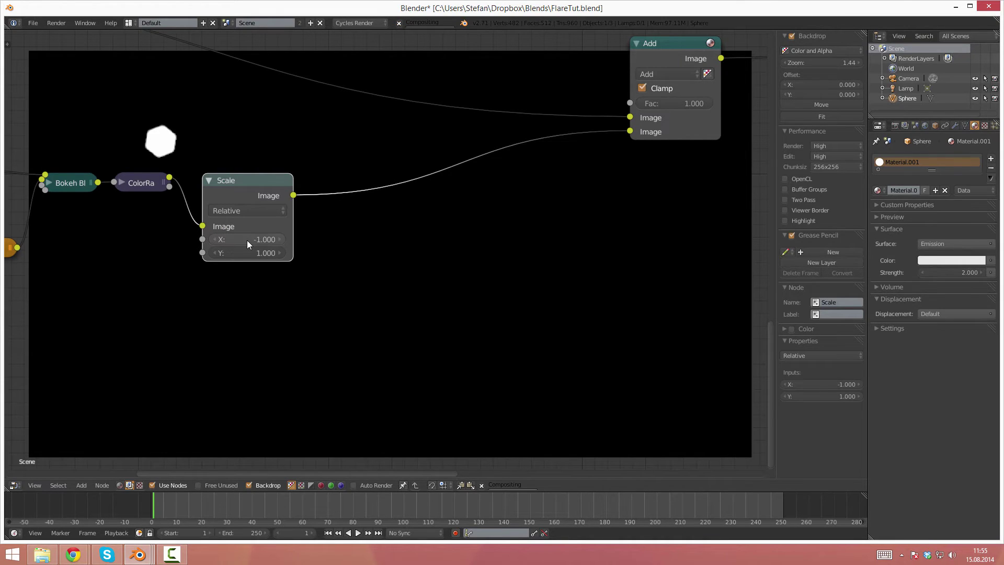
key(minus)
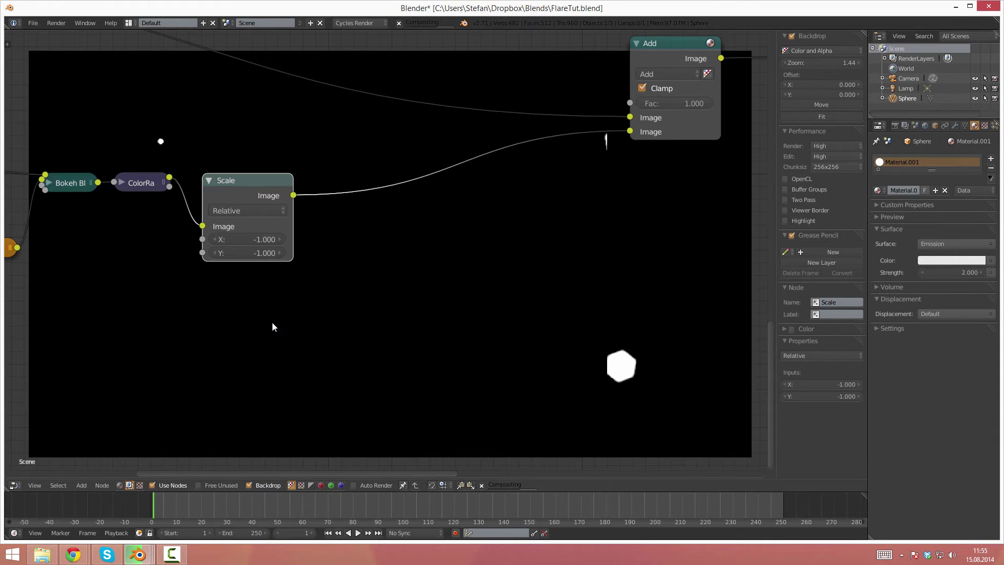
scroll(271, 334, down, 1)
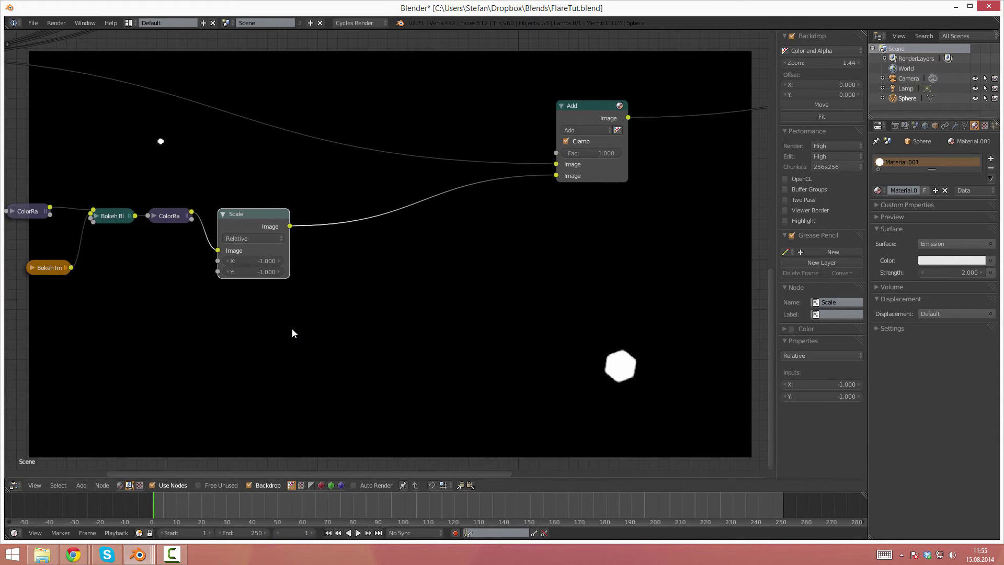
scroll(294, 333, up, 1)
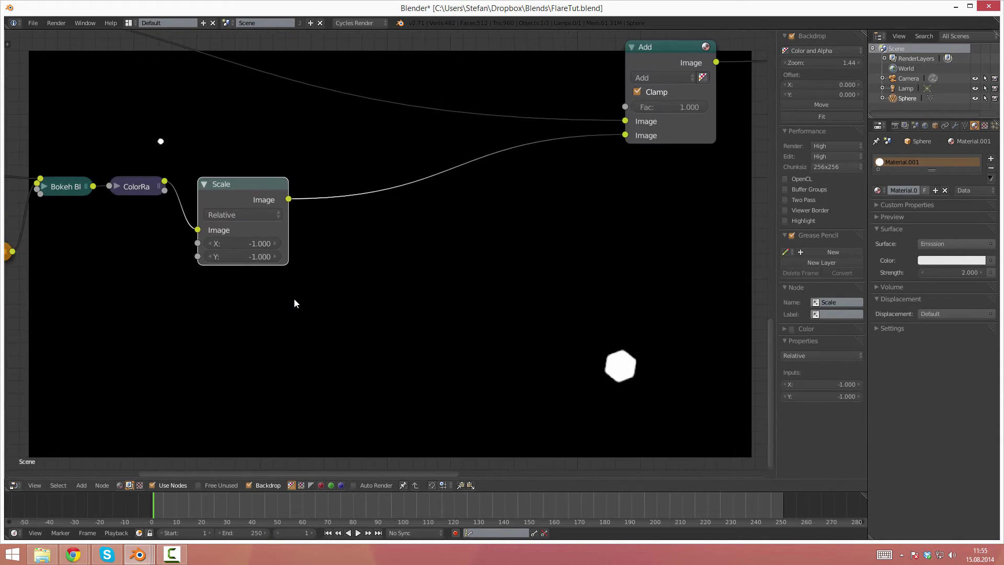
scroll(294, 300, down, 1)
mouse_move(328, 328)
middle_down()
mouse_move(298, 345)
mouse_move(289, 337)
mouse_move(358, 361)
middle_up()
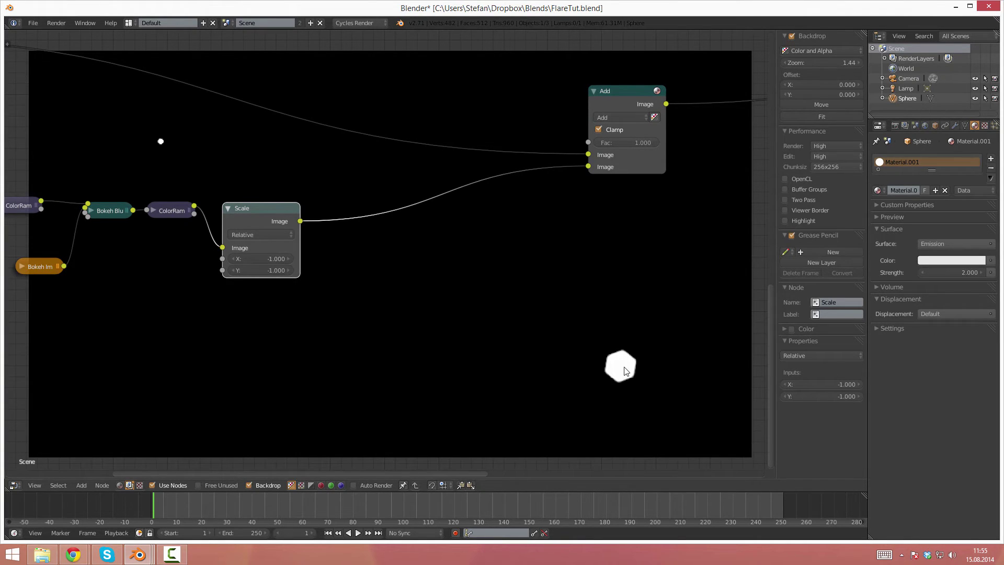
ctrl+scroll(336, 333, up, 3)
scroll(303, 316, up, 1)
scroll(303, 315, up, 1)
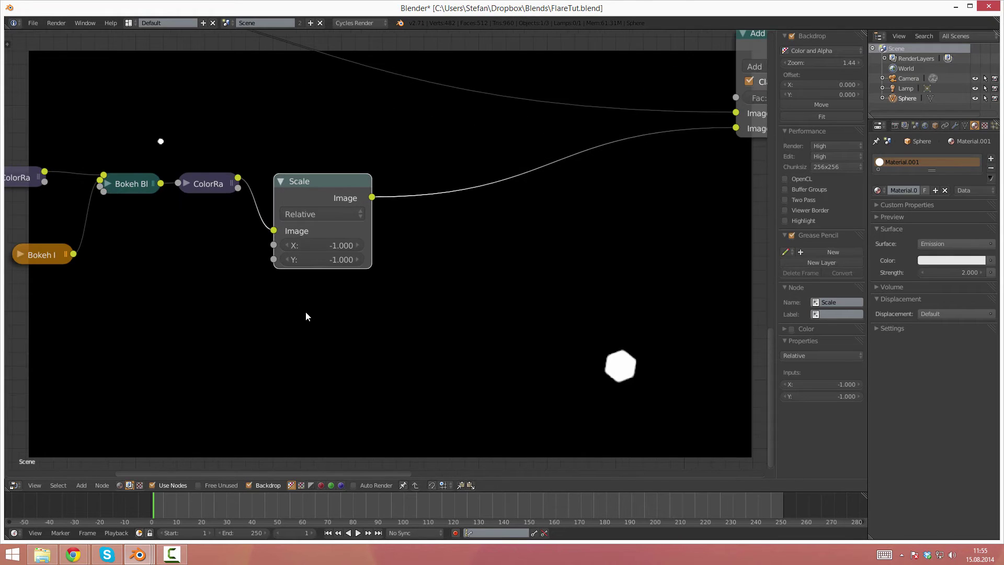
middle_drag(304, 316, 293, 343)
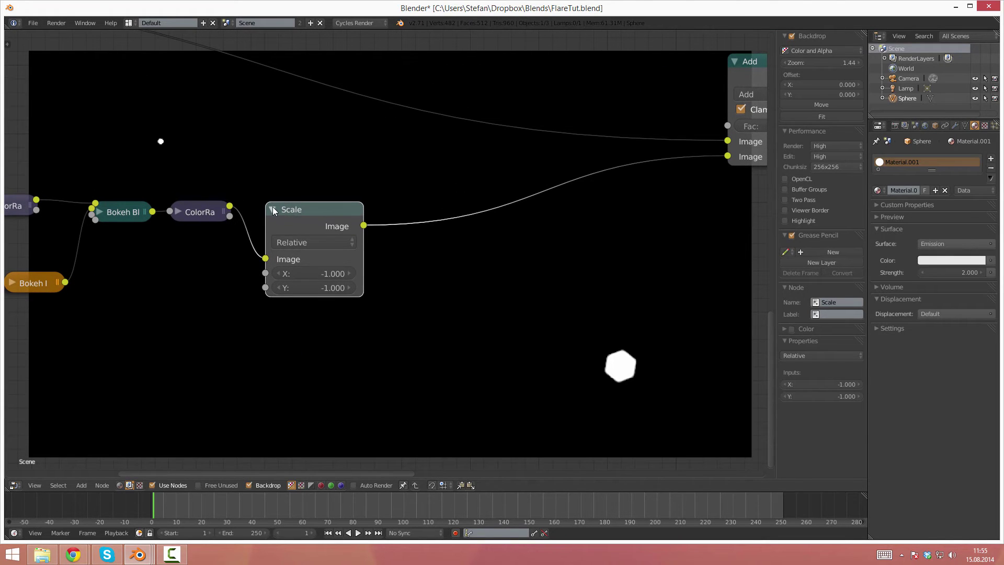
- Collapse the Scale node and move it down below the ColorRamp chain
click(273, 209)
mouse_move(285, 208)
mouse_down()
mouse_move(335, 220)
mouse_move(318, 212)
mouse_up()
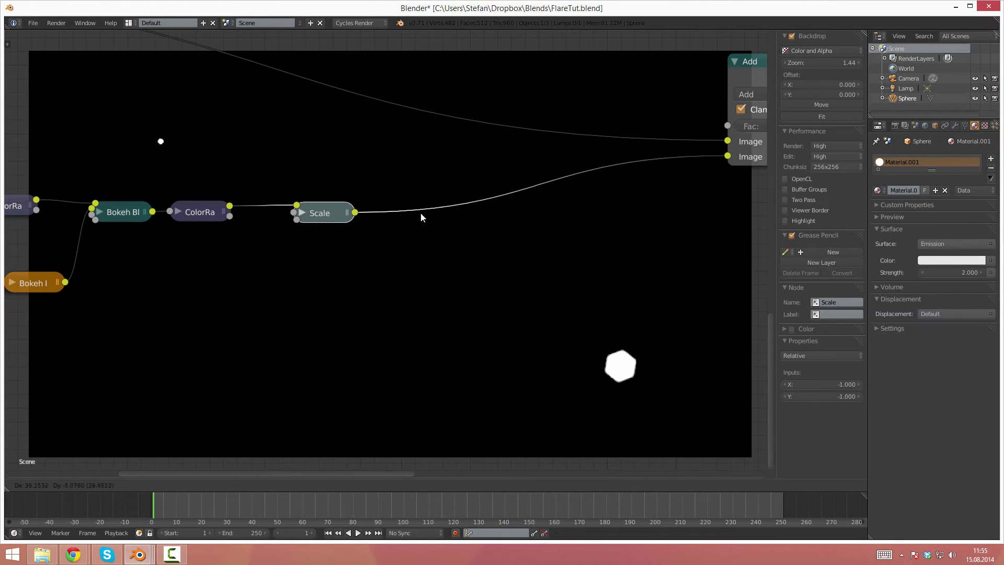
drag(422, 217, 506, 213)
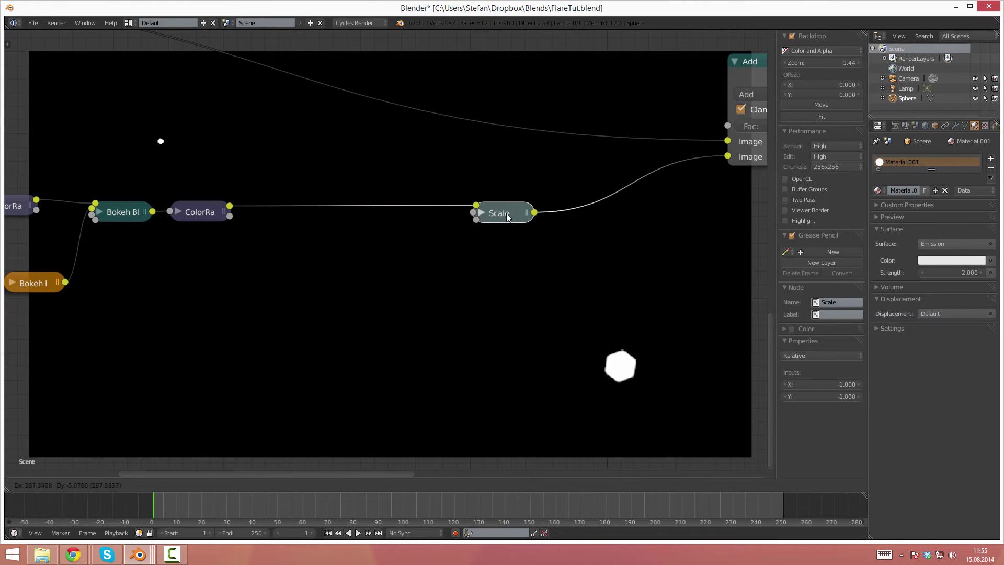
click(197, 212)
middle_drag(300, 286, 273, 291)
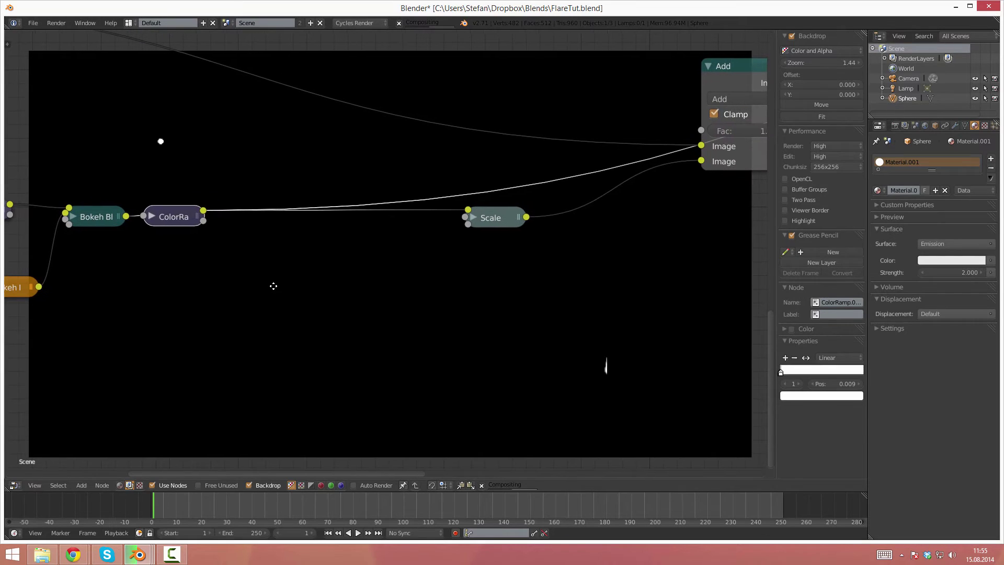
mouse_move(501, 225)
mouse_down()
mouse_move(469, 390)
mouse_move(525, 423)
mouse_up()
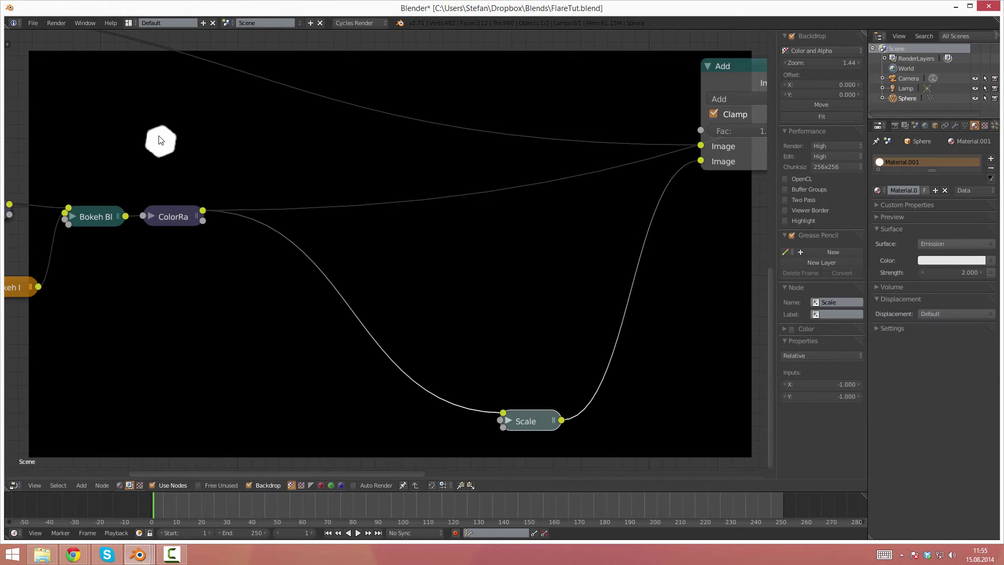
scroll(159, 140, up, 1)
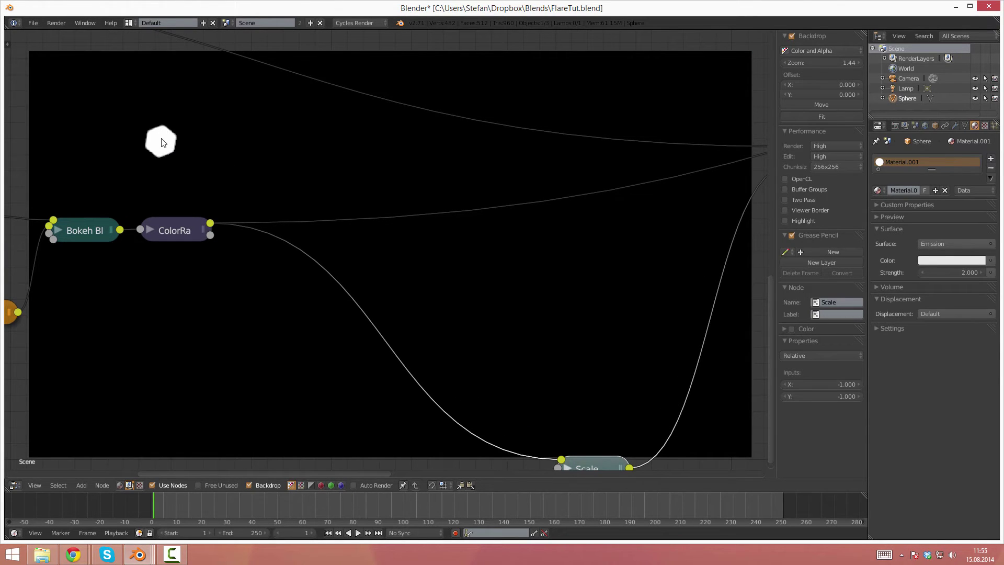
- Expand the Bokeh Image node to review its settings, then collapse it again
middle_drag(173, 250, 440, 250)
click(283, 319)
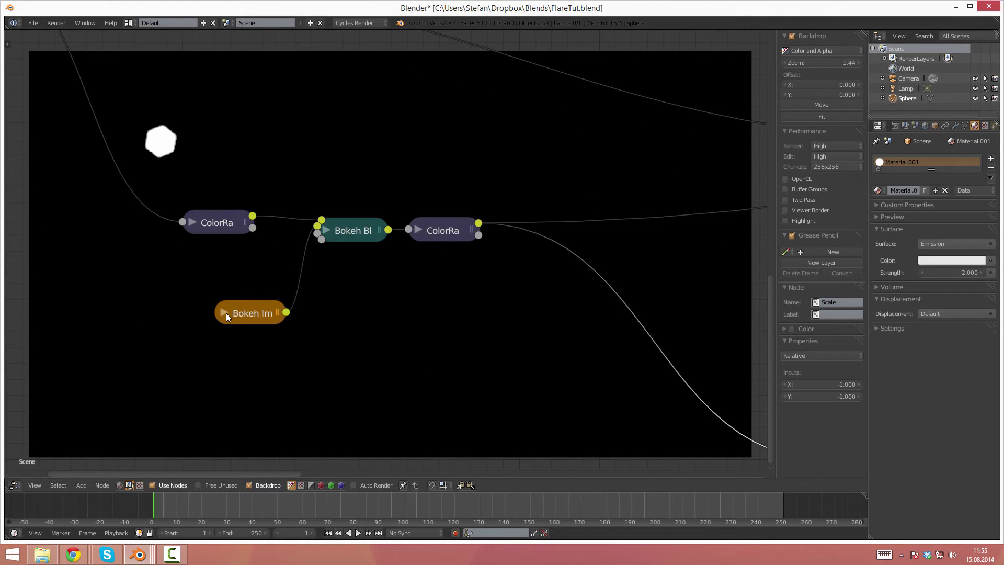
click(230, 315)
middle_drag(262, 403, 243, 273)
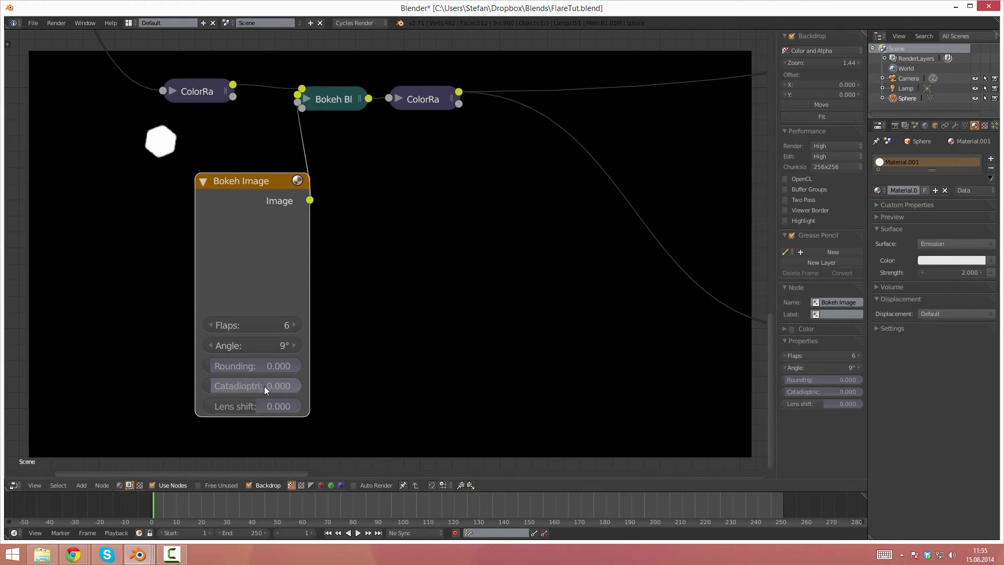
click(201, 179)
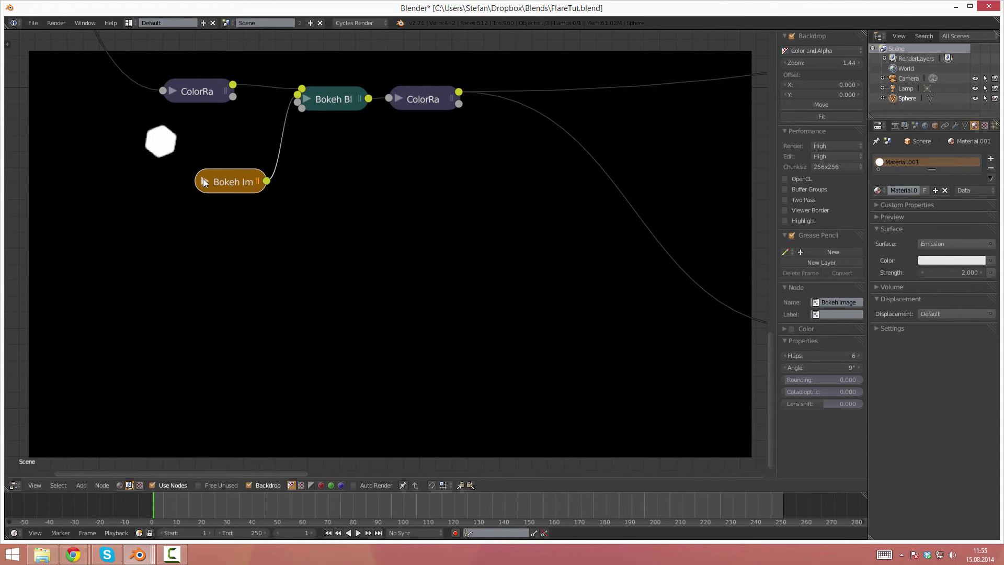
middle_drag(369, 190, 176, 284)
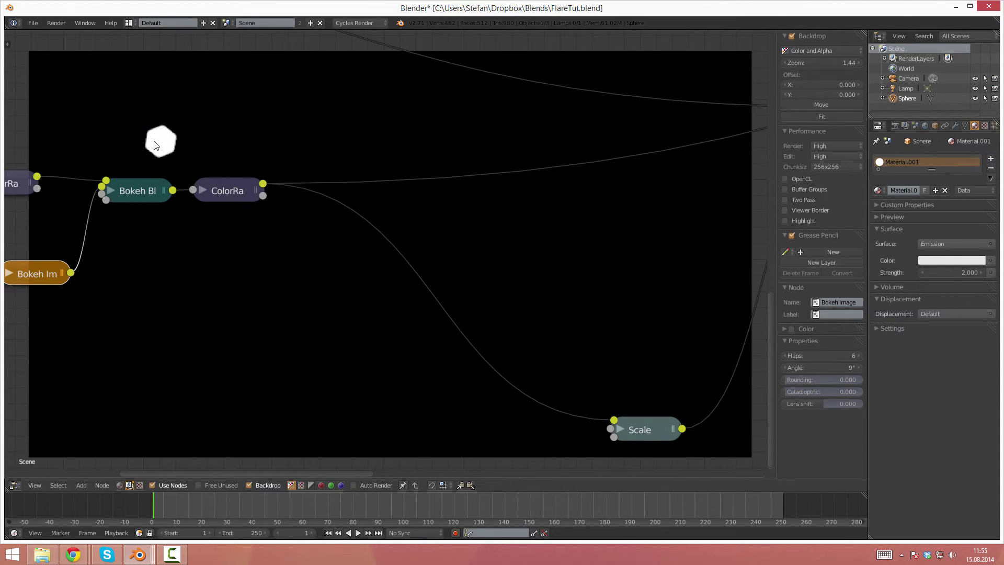
mouse_move(287, 247)
middle_down()
mouse_move(175, 262)
mouse_move(141, 255)
middle_up()
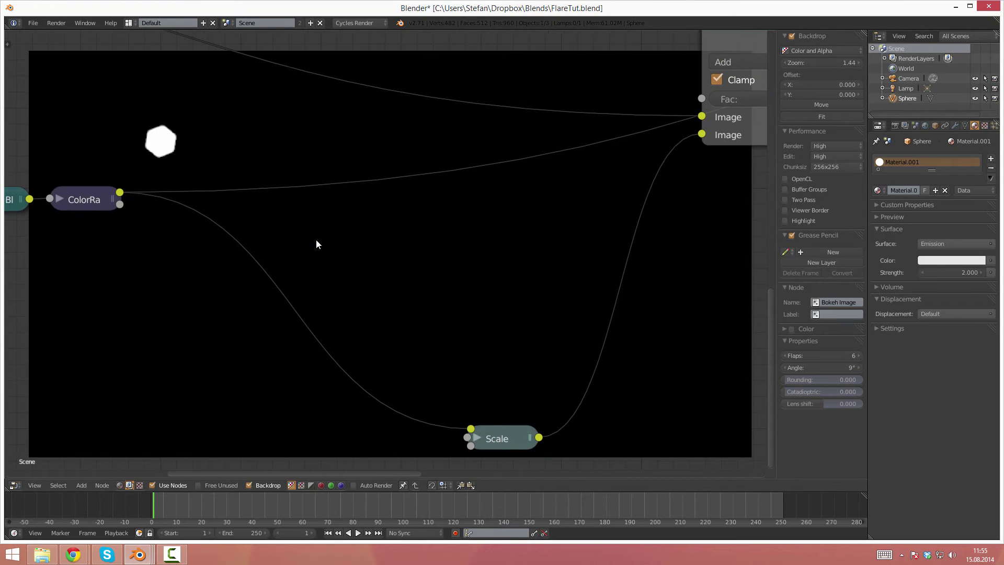
- Add a Dilate/Erode node mid-graph above the Scale node
key(shift+a)
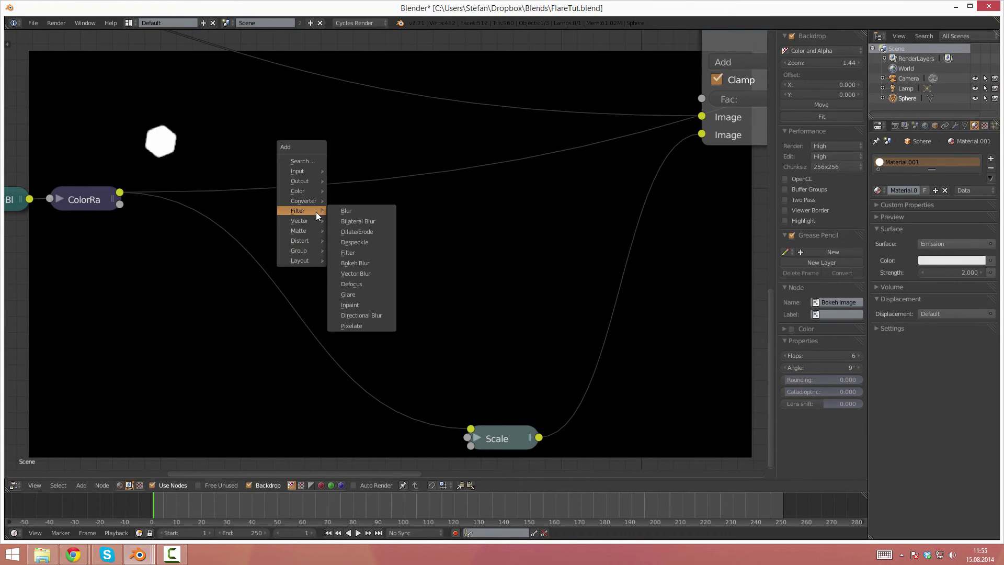
click(389, 232)
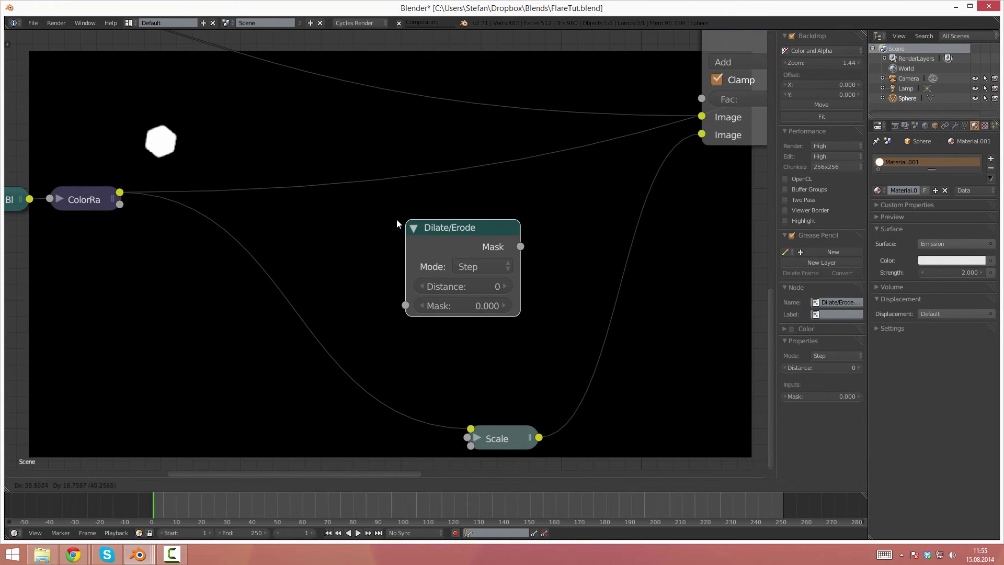
click(338, 215)
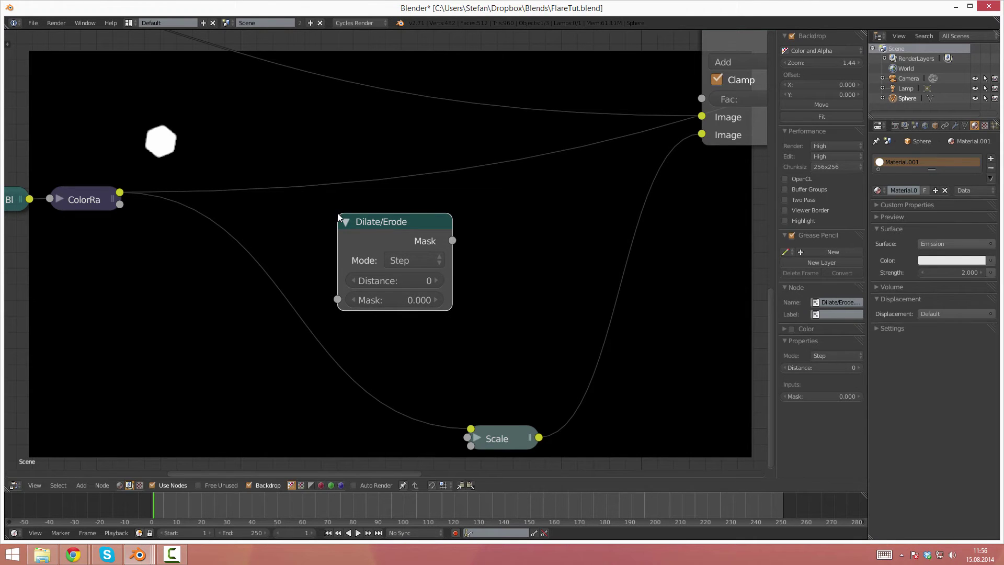
middle_drag(338, 216, 302, 222)
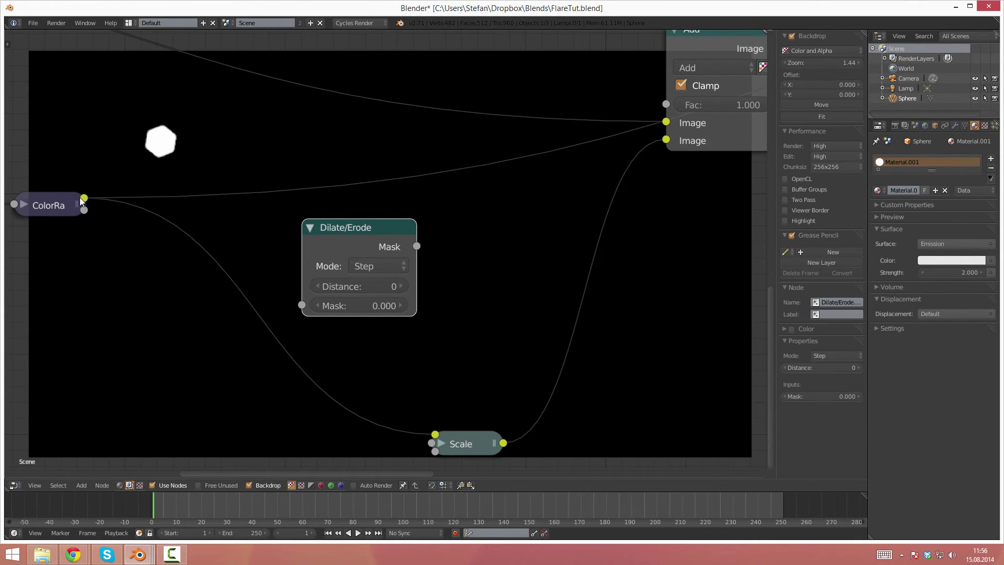
- Feed ColorRamp into the Dilate/Erode mask, set Distance to -4, and route its output onward
drag(82, 197, 301, 305)
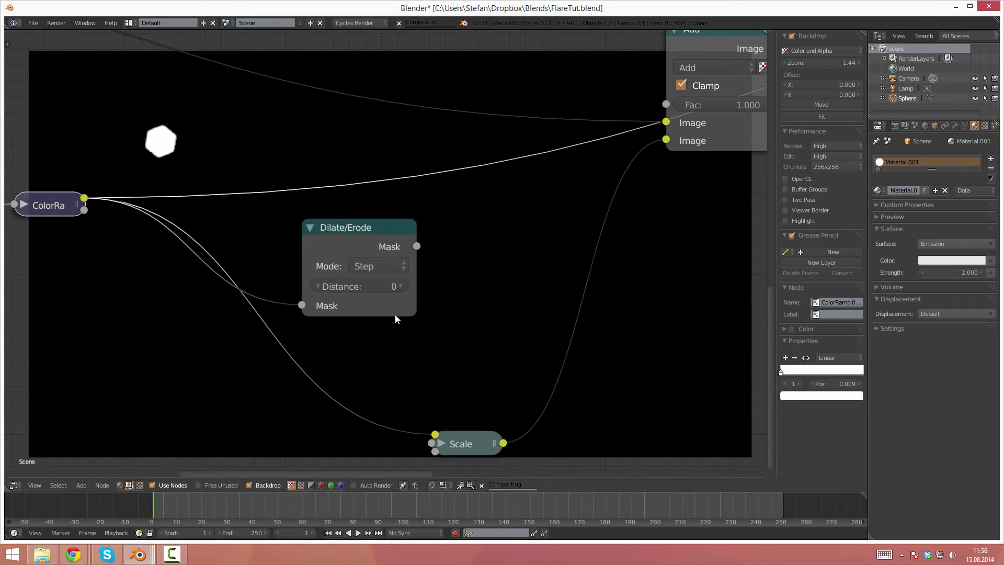
click(318, 286)
click(318, 286)
click(318, 287)
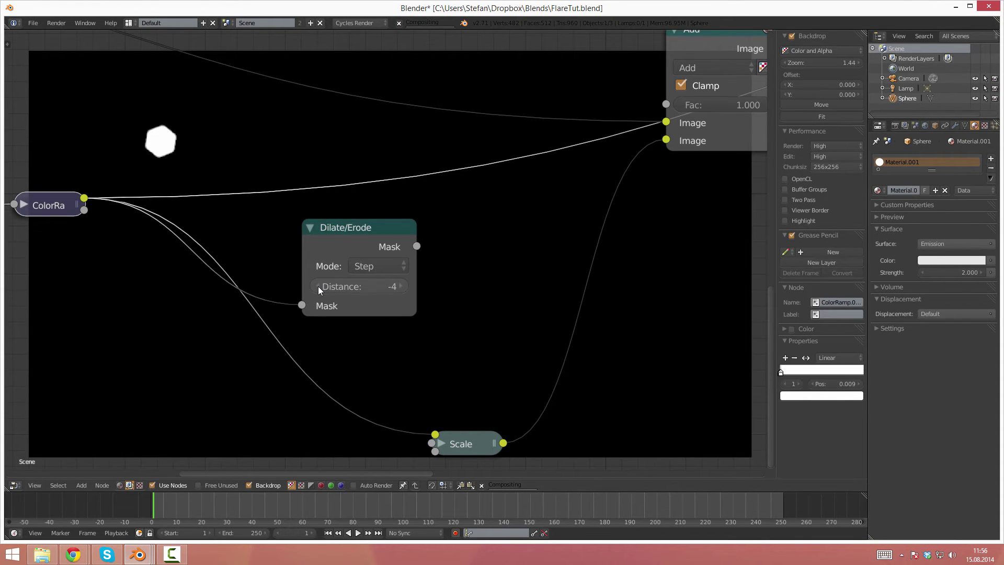
ctrl+shift+click(344, 230)
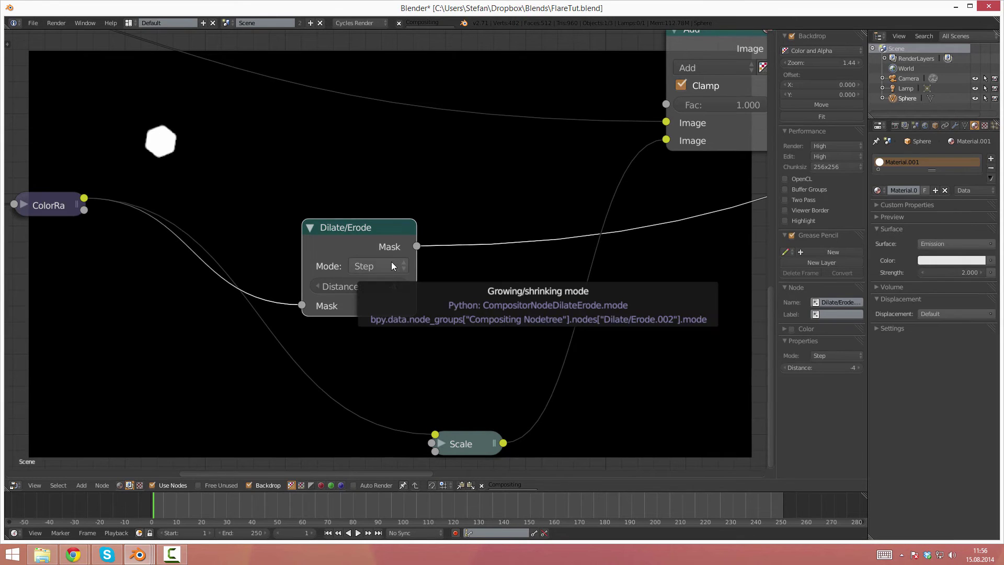
middle_drag(447, 300, 365, 299)
- Collapse the Dilate/Erode node and insert an Invert node on its output link
click(275, 228)
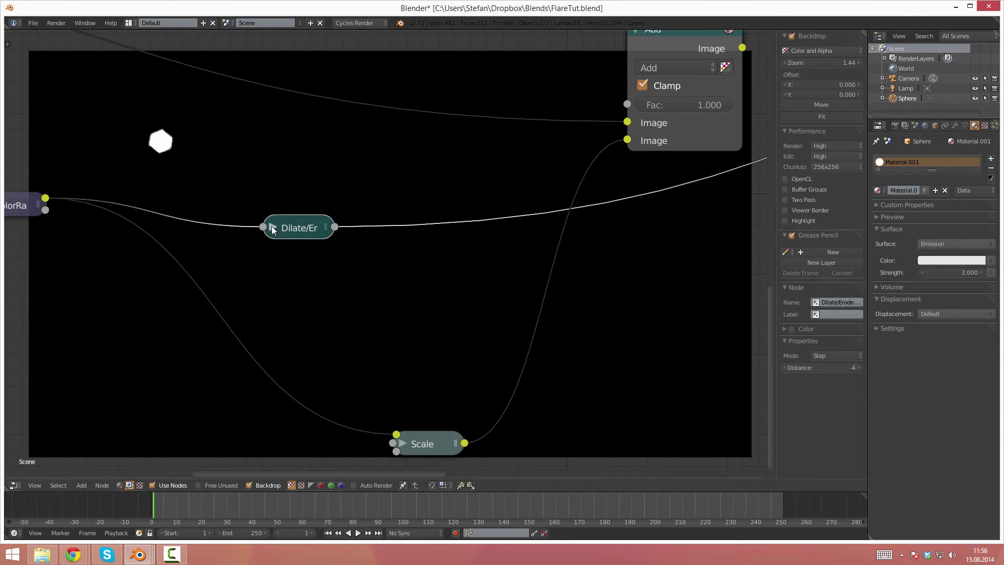
drag(301, 233, 255, 242)
key(shift+a)
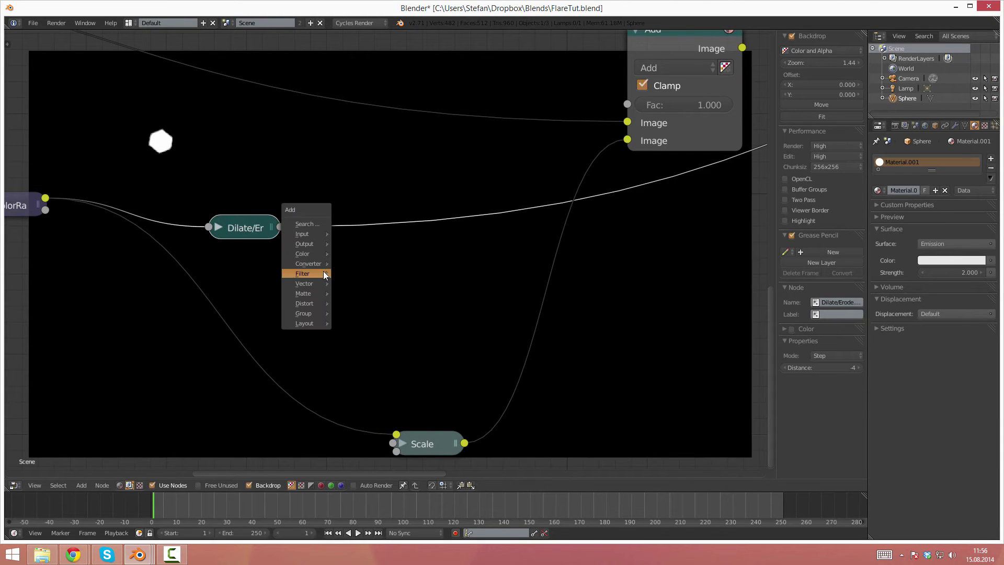
click(383, 275)
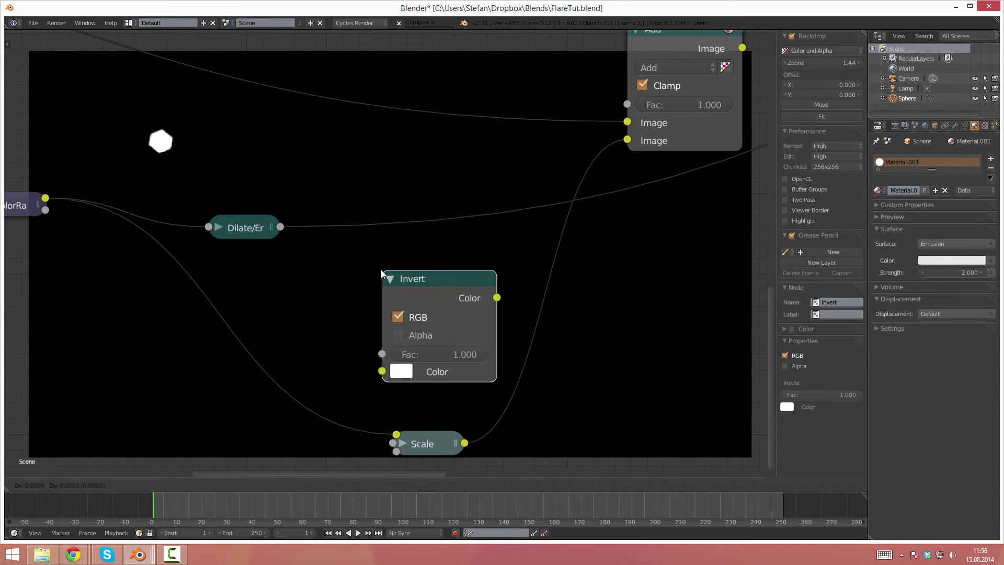
click(312, 226)
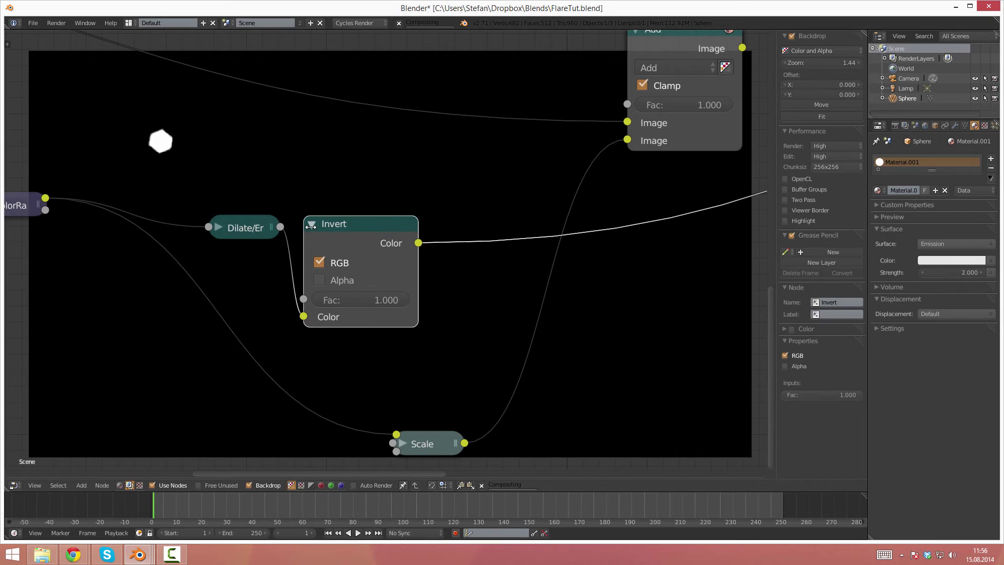
- Collapse the Invert node and line it up with Dilate/Erode
click(310, 226)
drag(339, 231, 335, 230)
middle_drag(167, 249, 207, 282)
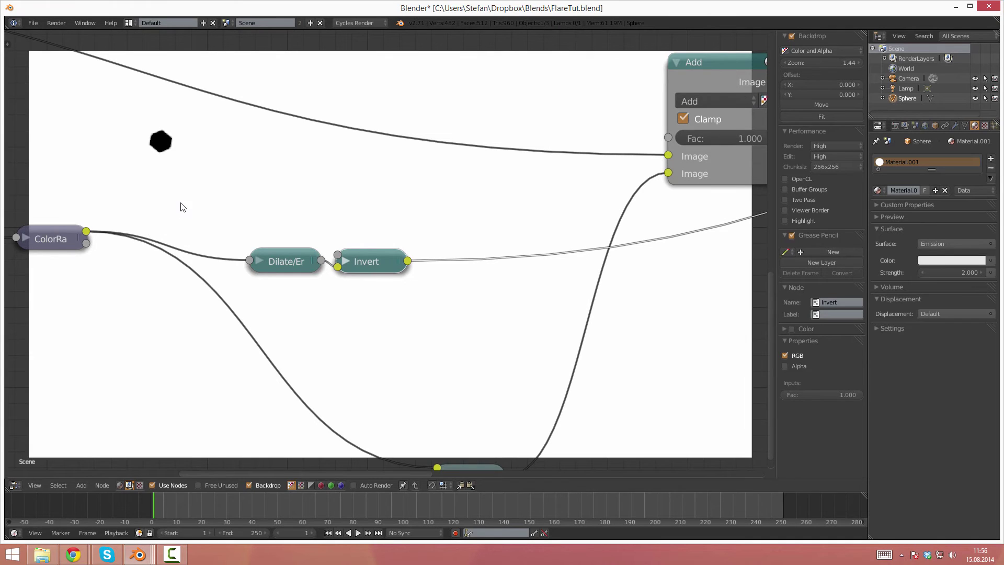
key(shift+a)
- Insert a Multiply Mix node after Invert, with ColorRamp in its upper Image input
click(209, 202)
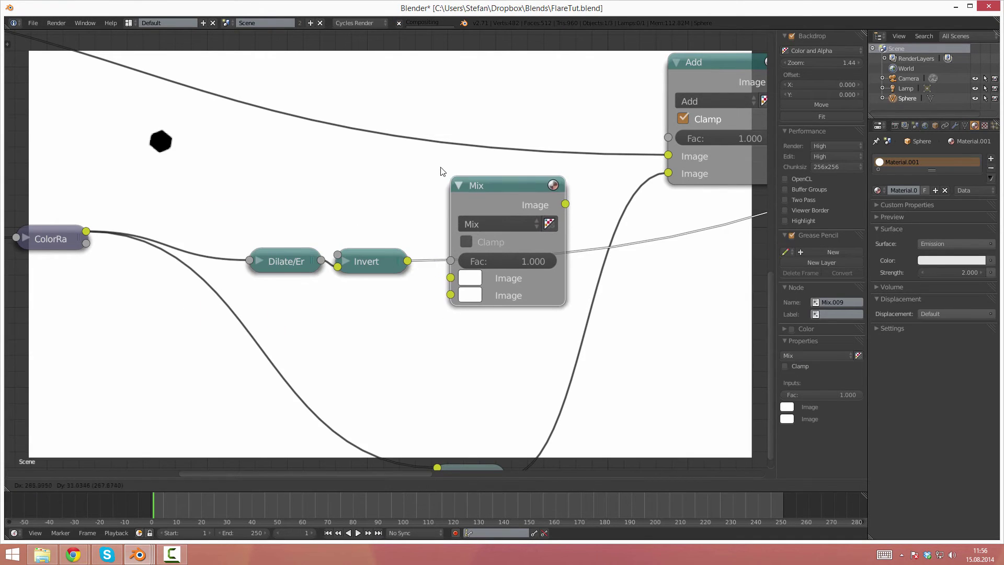
click(424, 160)
drag(431, 266, 433, 285)
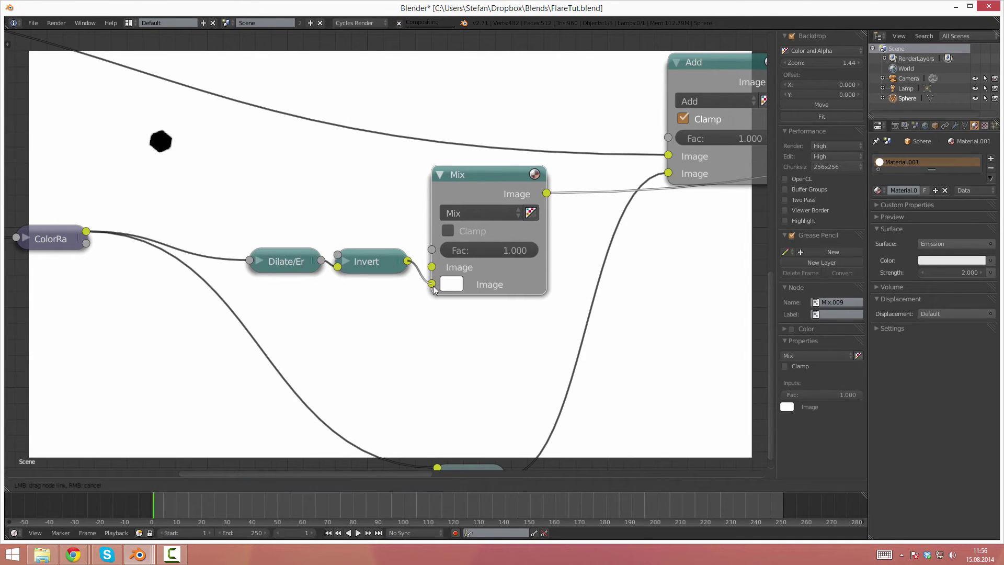
click(467, 212)
click(469, 265)
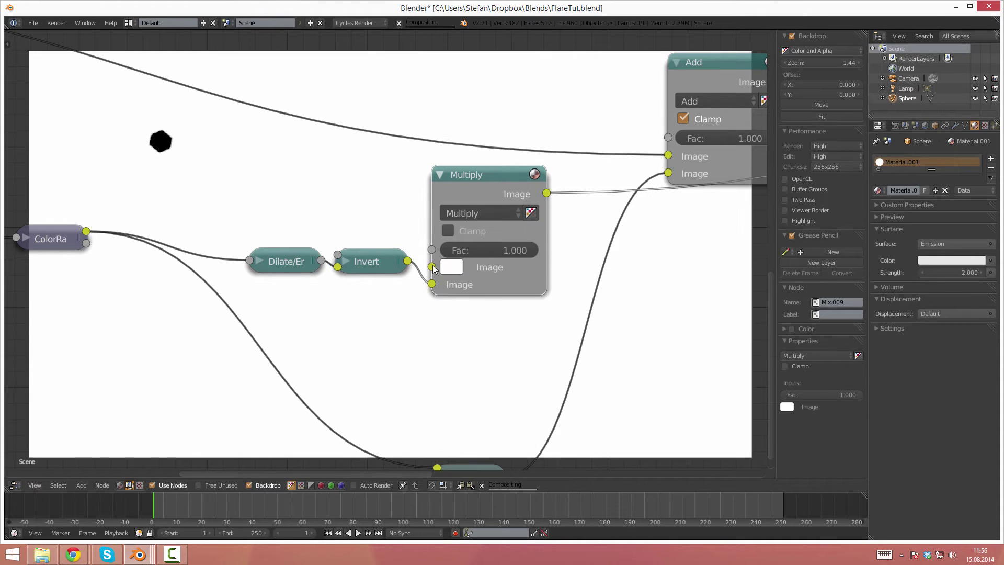
drag(85, 231, 432, 266)
- Rearrange the Dilate/Erode, Invert and Multiply nodes into a tidy layout
scroll(356, 240, down, 2)
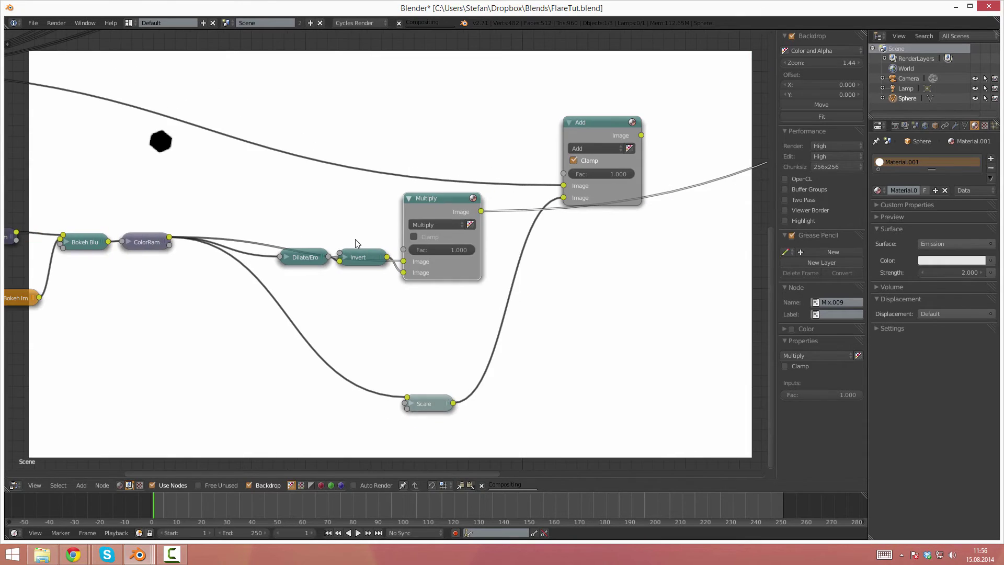
drag(305, 259, 234, 283)
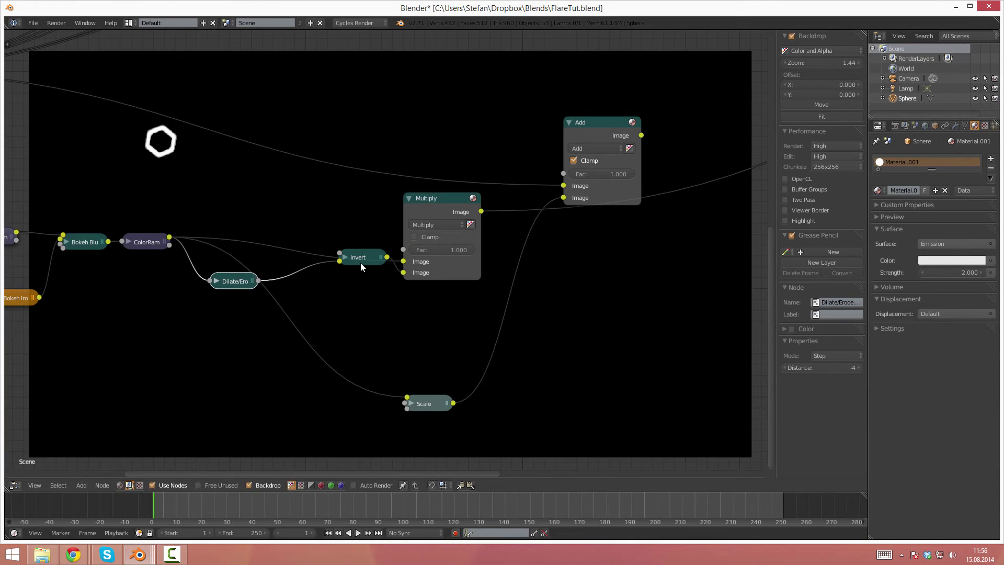
drag(361, 267, 297, 291)
drag(446, 199, 379, 197)
scroll(316, 281, left, 5)
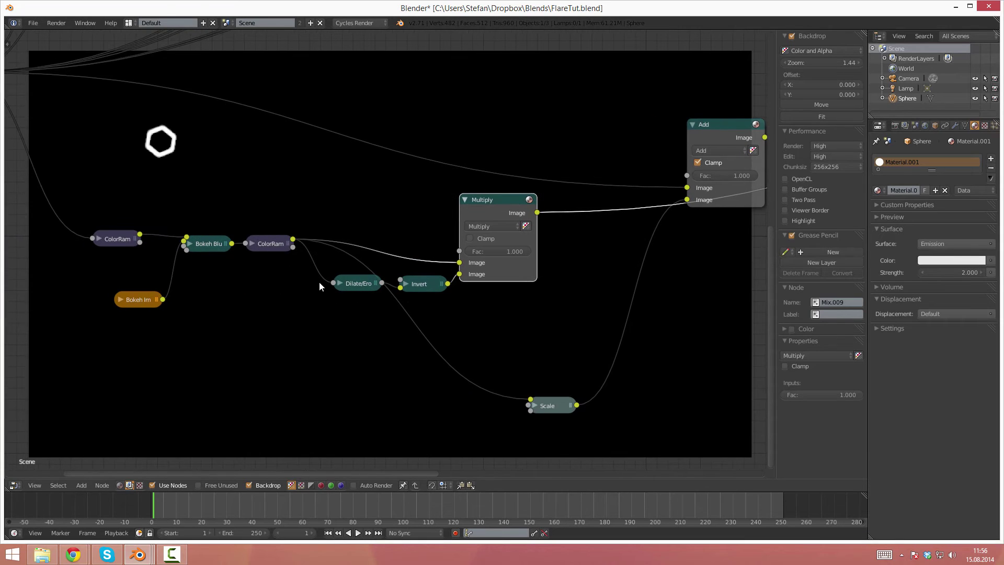
scroll(377, 283, up, 2)
- Change the Dilate/Erode Distance from -4 to -2 for a thinner ring
click(304, 284)
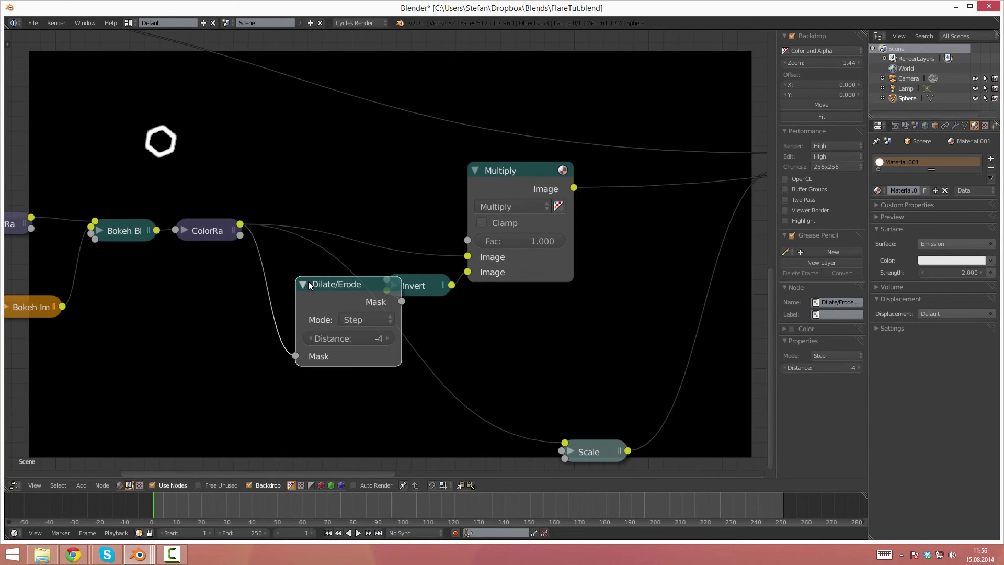
scroll(324, 360, up, 2)
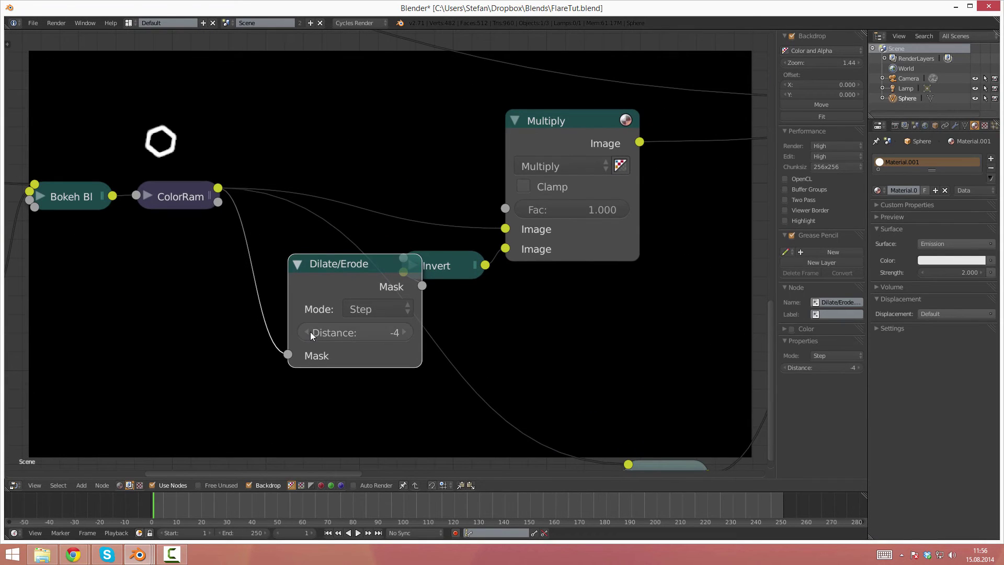
click(409, 333)
click(407, 335)
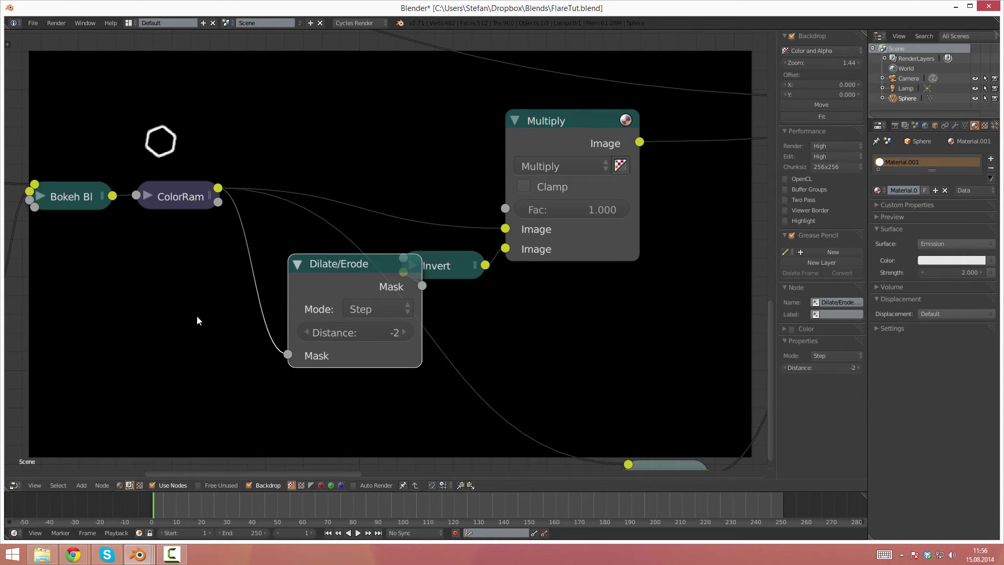
scroll(185, 302, down, 2)
scroll(223, 301, up, 1)
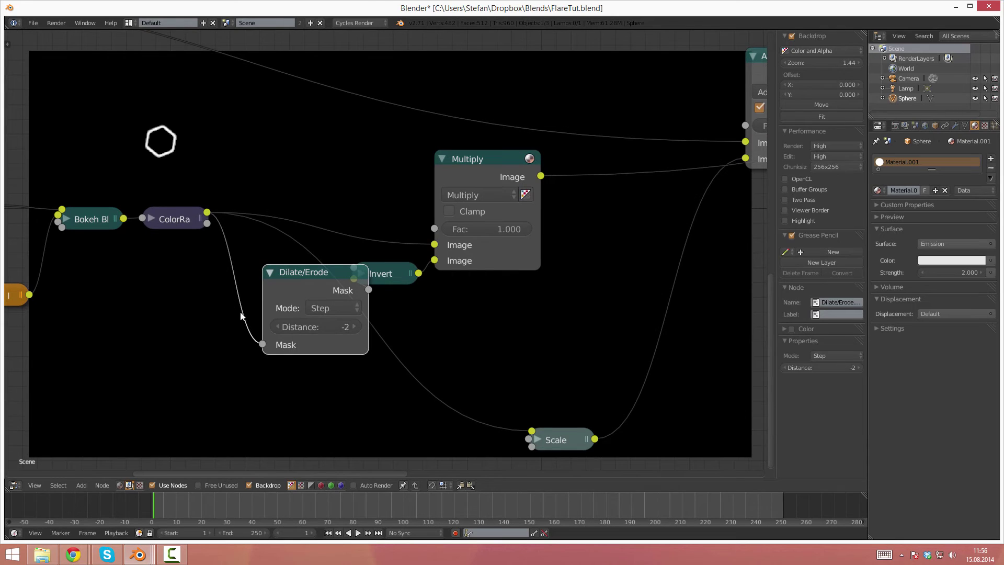
- Collapse Dilate/Erode and Multiply and line up the three nodes in a row
middle_drag(290, 273, 269, 256)
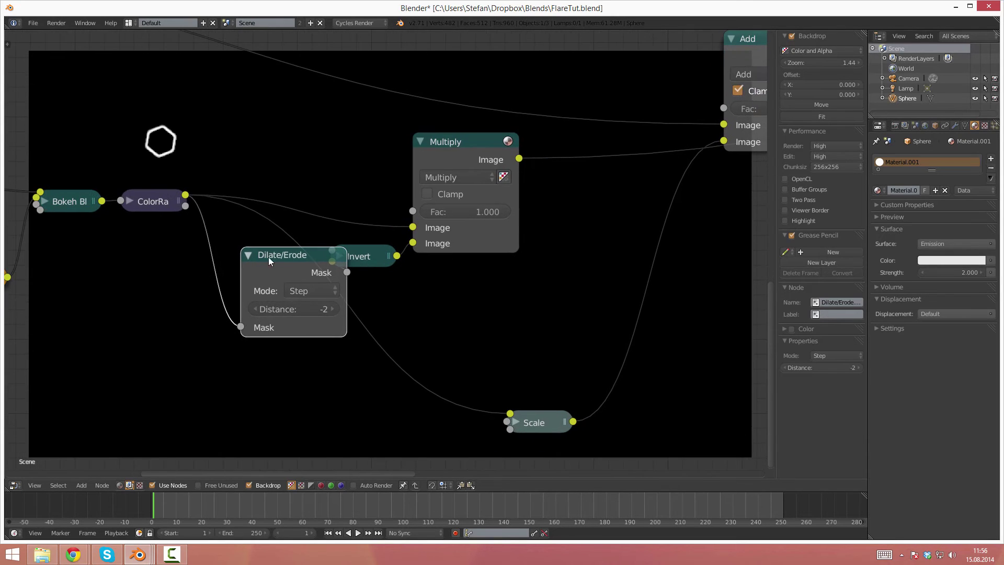
click(247, 255)
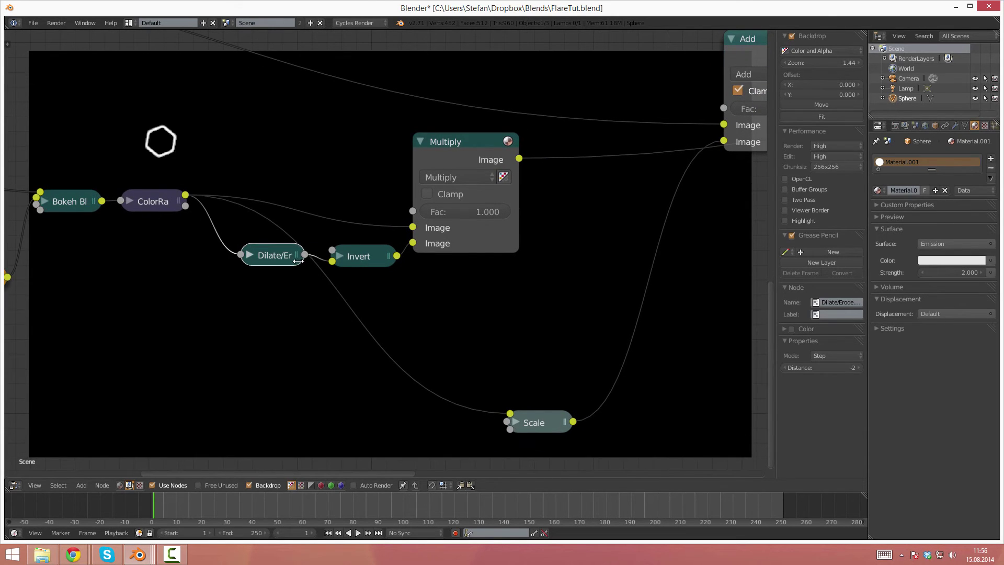
drag(272, 261, 254, 265)
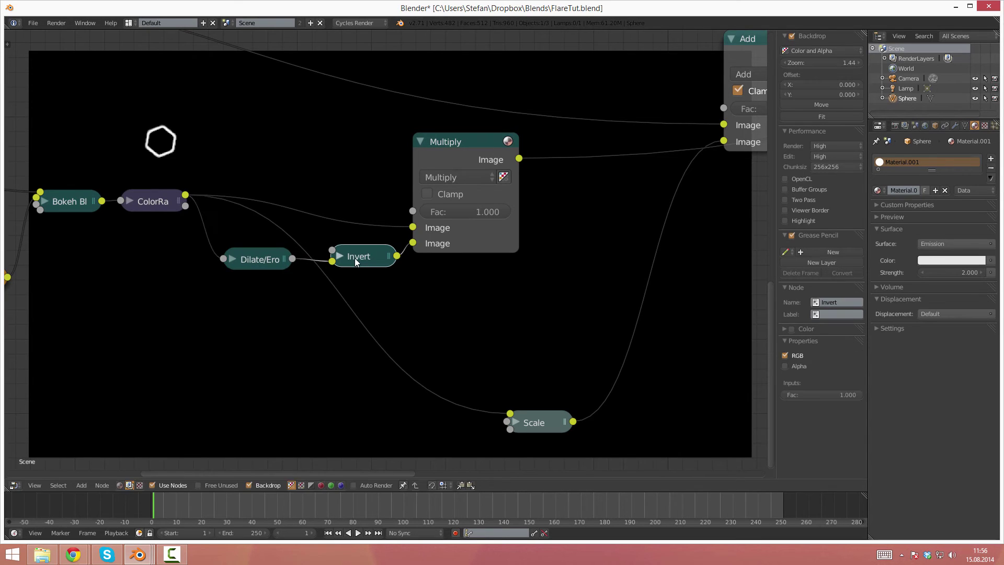
drag(354, 258, 341, 261)
click(420, 142)
drag(440, 141, 426, 175)
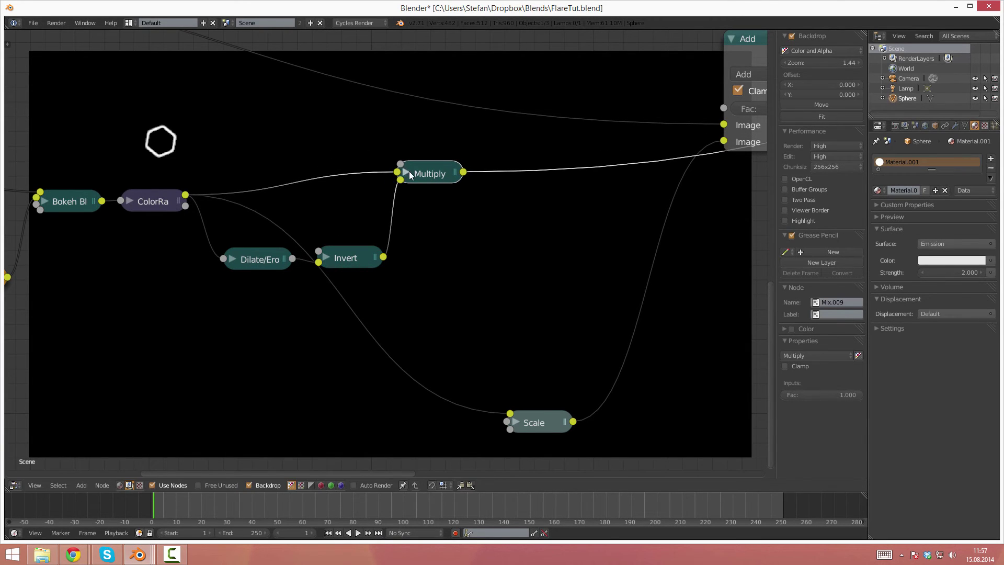
- Set the Multiply node's Fac to 0.786 and collapse it again
click(407, 172)
drag(475, 243, 463, 246)
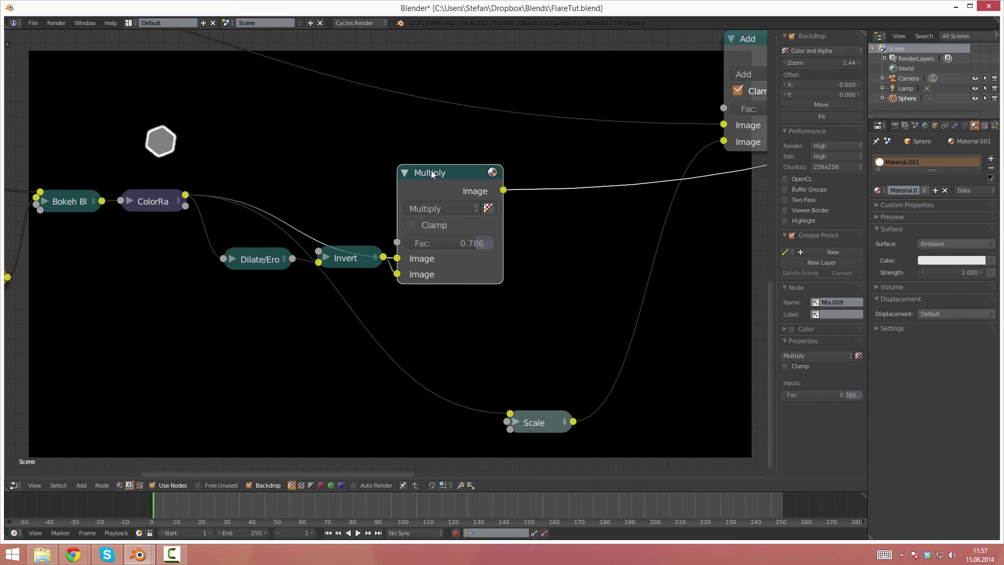
click(406, 172)
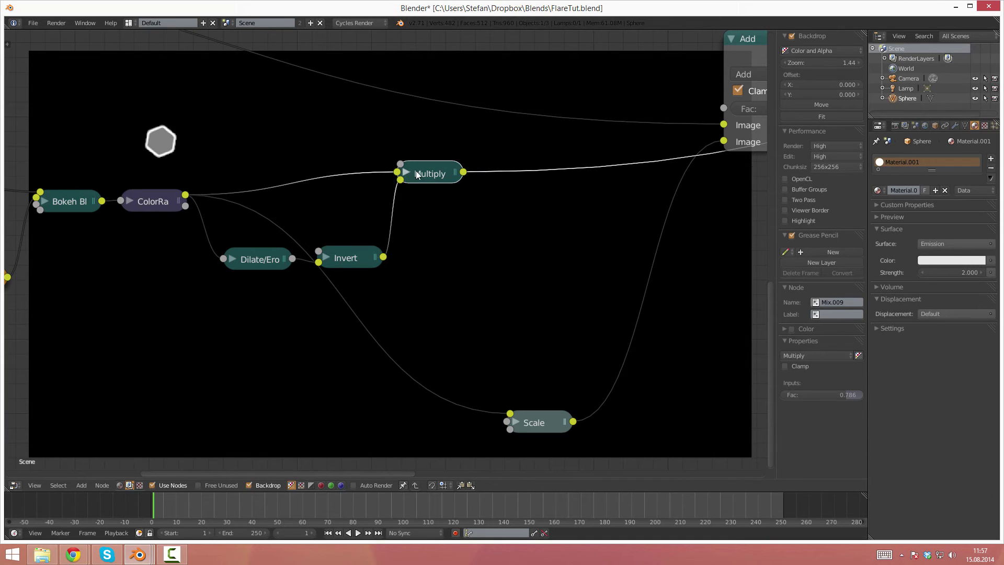
drag(416, 170, 421, 194)
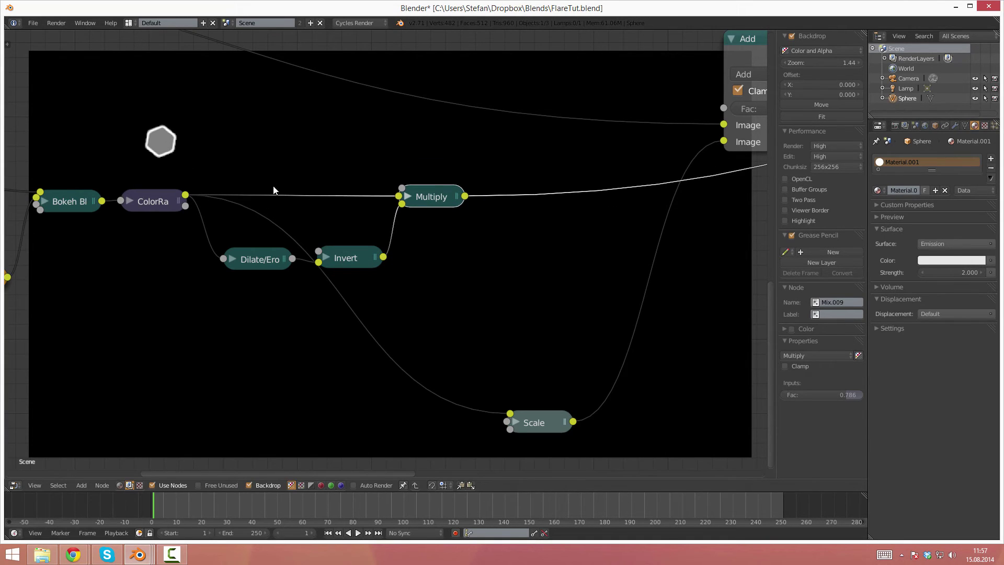
- Pan around the node tree to review the Bokeh Image, ColorRamp and Add nodes
middle_drag(285, 195, 254, 220)
middle_drag(117, 262, 318, 279)
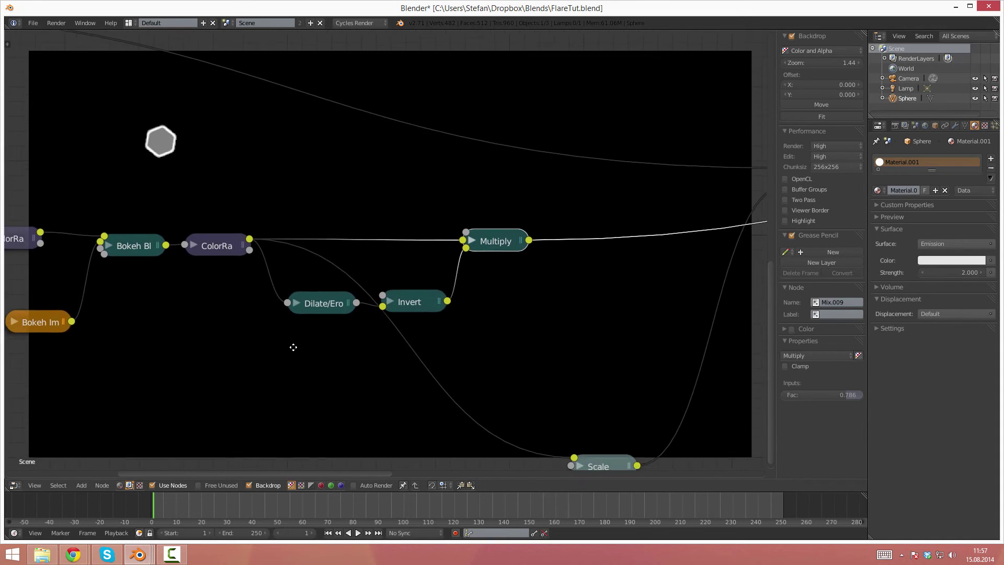
middle_drag(379, 335, 205, 344)
middle_drag(441, 320, 410, 330)
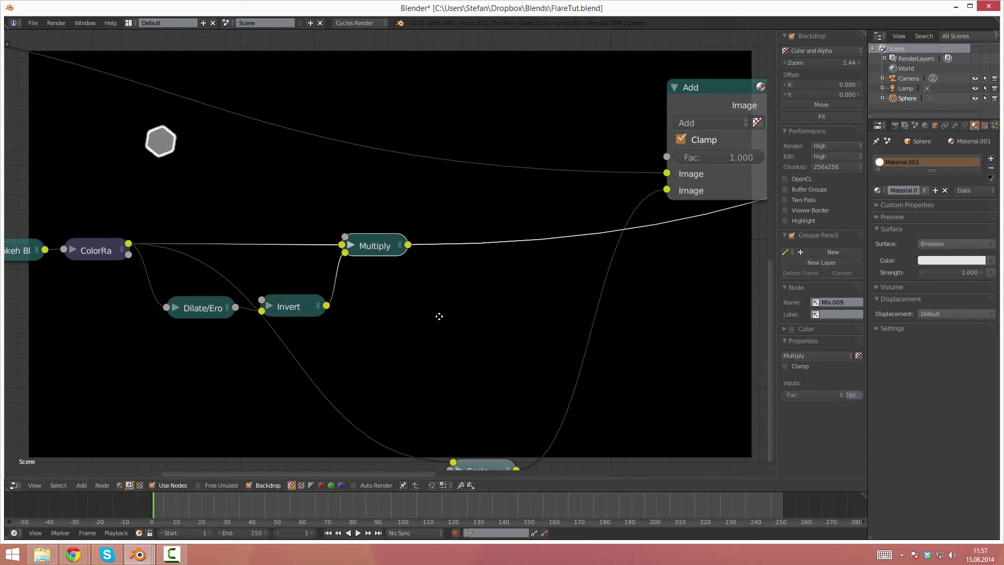
middle_drag(439, 316, 406, 318)
middle_drag(343, 332, 500, 262)
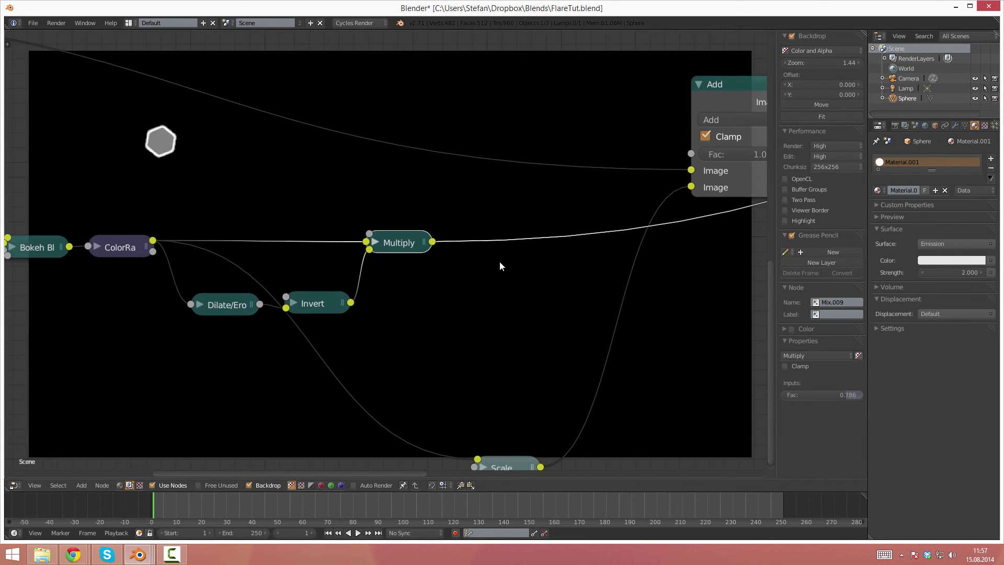
scroll(391, 311, down, 1)
middle_drag(392, 311, 385, 297)
scroll(409, 271, up, 1)
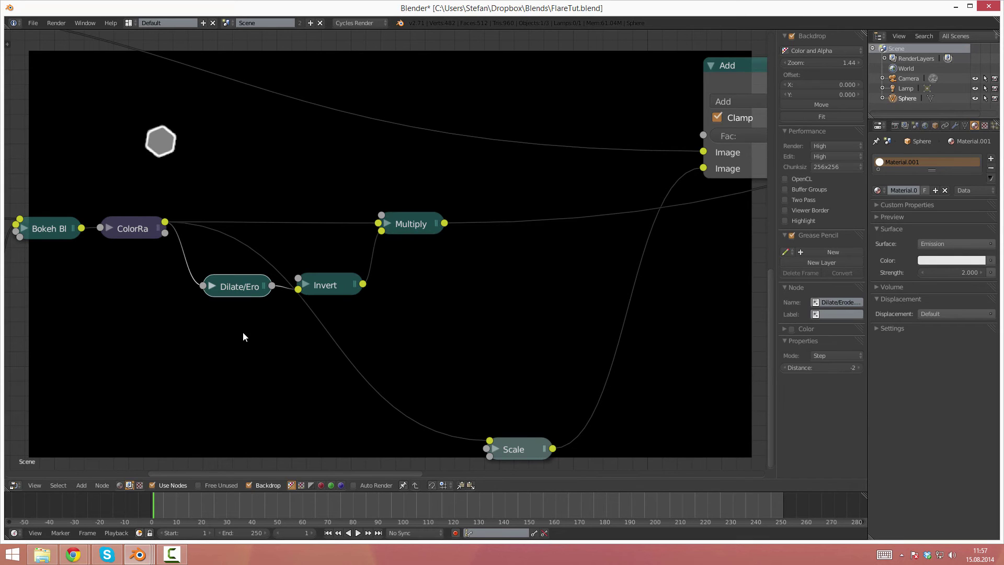
- Duplicate the Dilate/Erode node and set the copy's Distance to -7
click(238, 288)
key(shift+d)
click(242, 231)
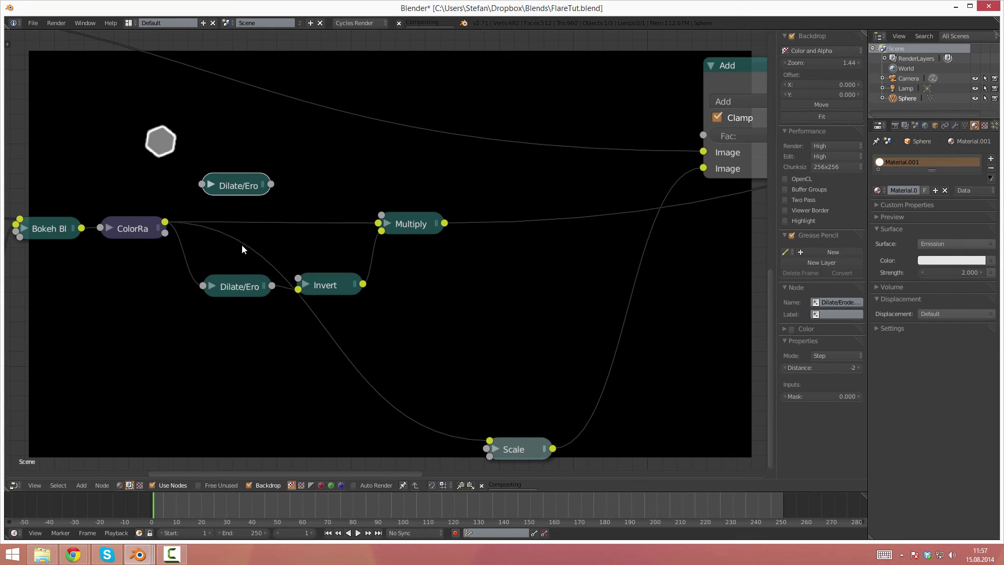
click(210, 185)
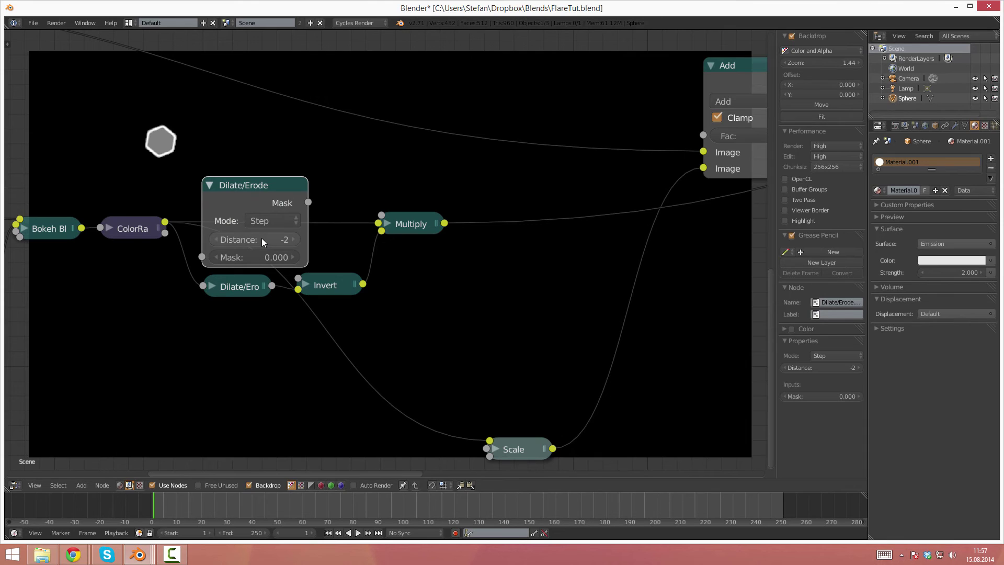
click(217, 238)
click(218, 238)
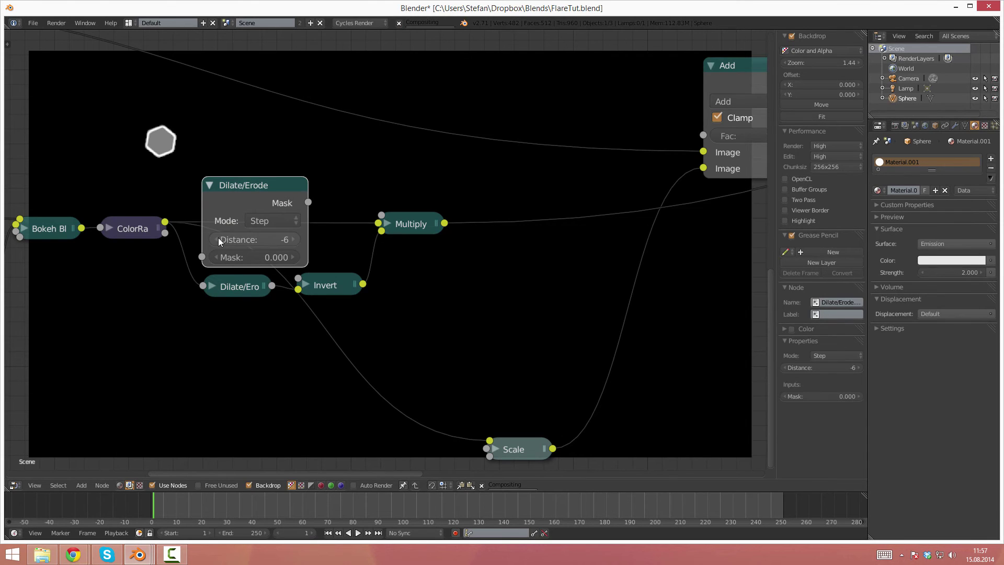
click(218, 237)
- Collapse the -7 copy above the original, feed it ColorRamp, and preview it in the viewer
key(g)
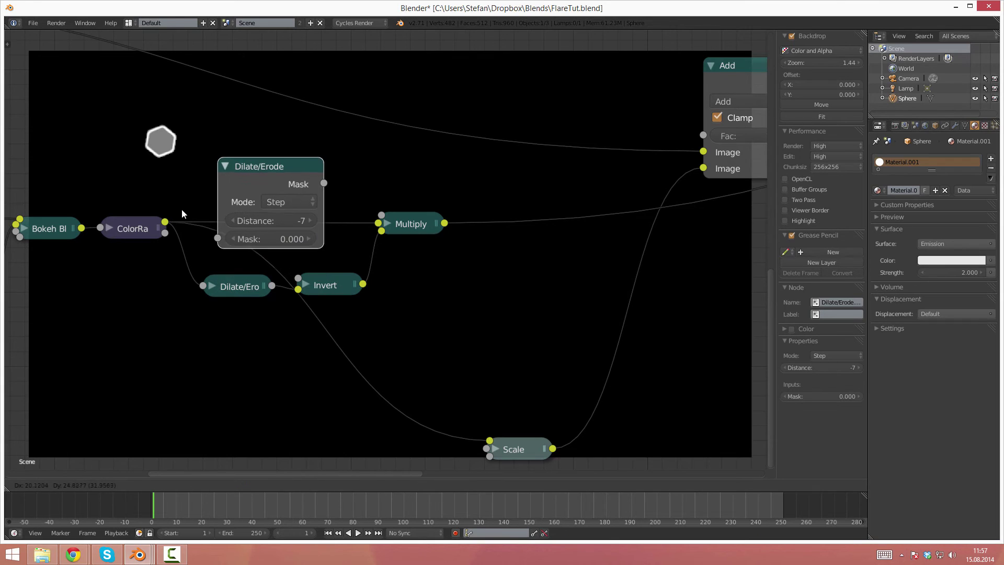
click(169, 208)
click(208, 174)
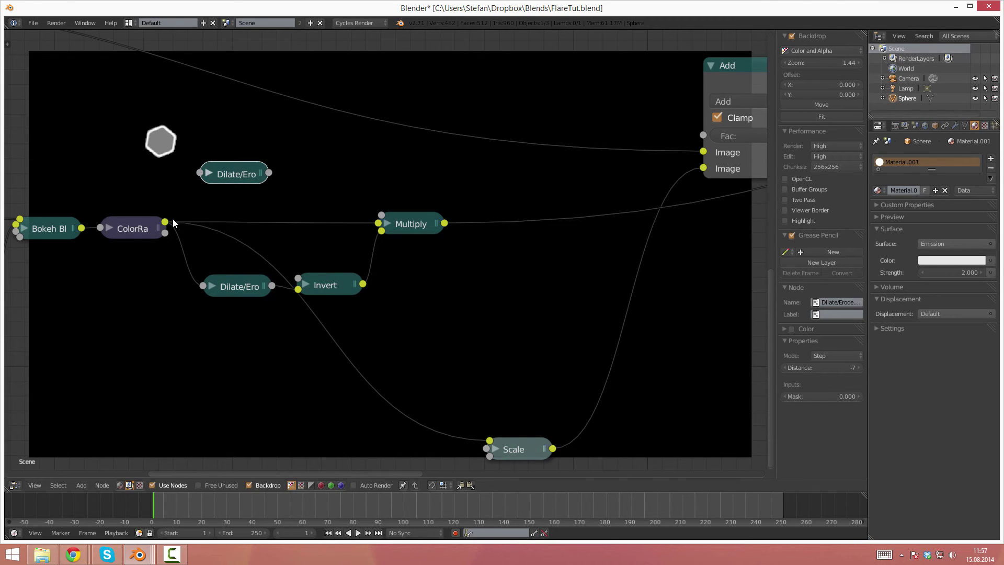
drag(165, 222, 200, 172)
middle_drag(290, 191, 238, 192)
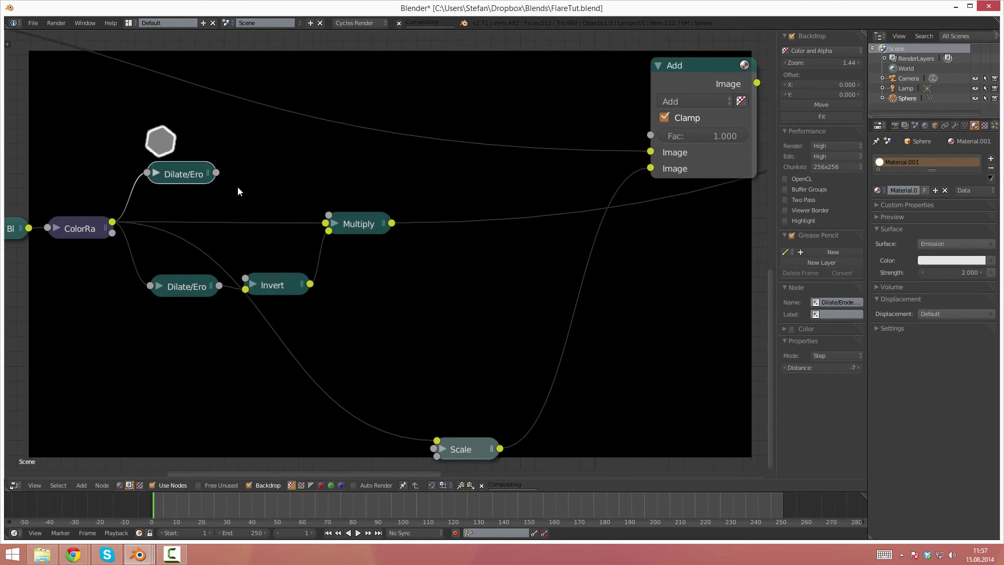
ctrl+shift+click(186, 175)
ctrl+scroll(218, 184, right, 3)
ctrl+scroll(219, 187, right, 1)
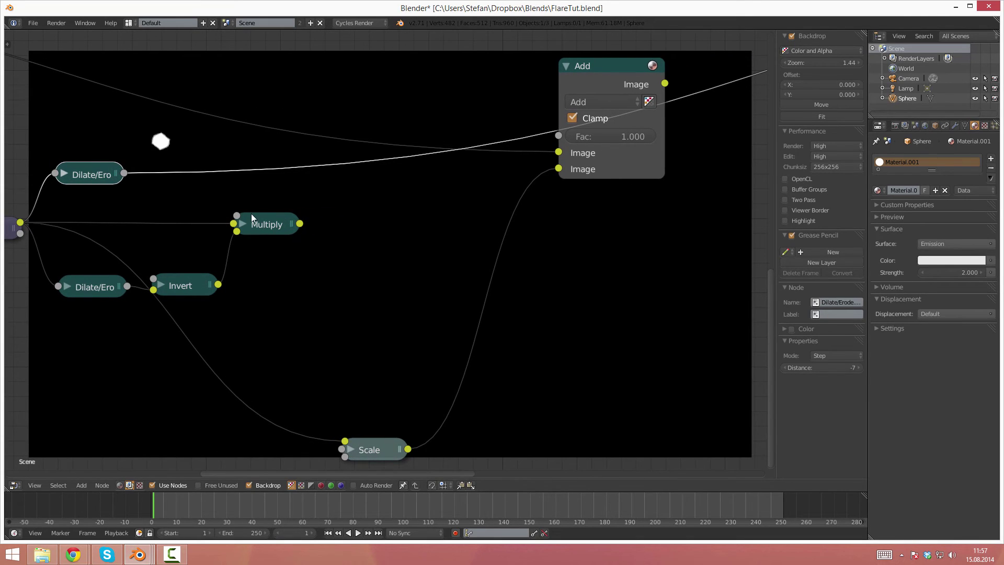
- Add an Add Mix node combining Multiply and the upper Dilate/Erode, and preview it
key(shift+a)
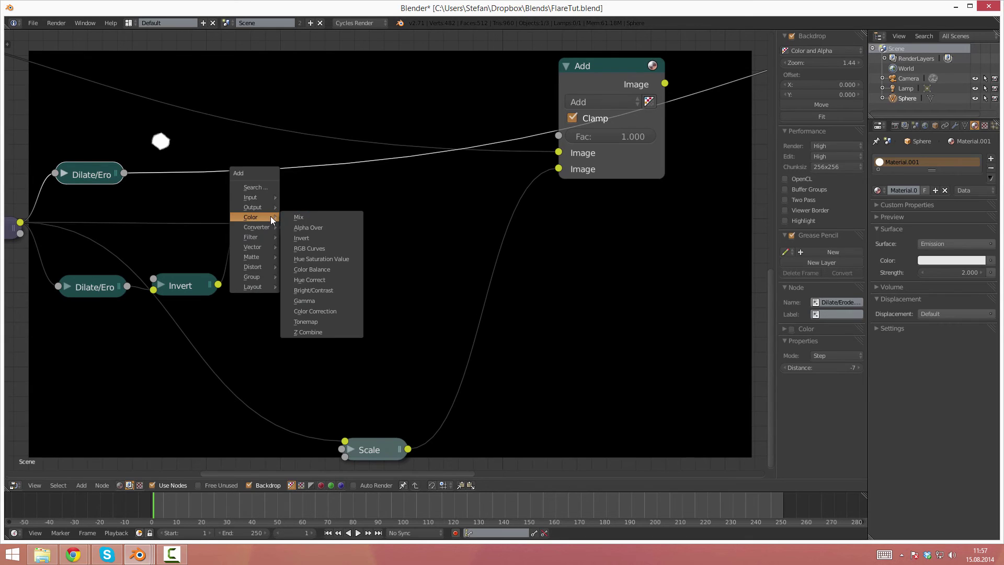
click(310, 217)
click(324, 174)
click(377, 246)
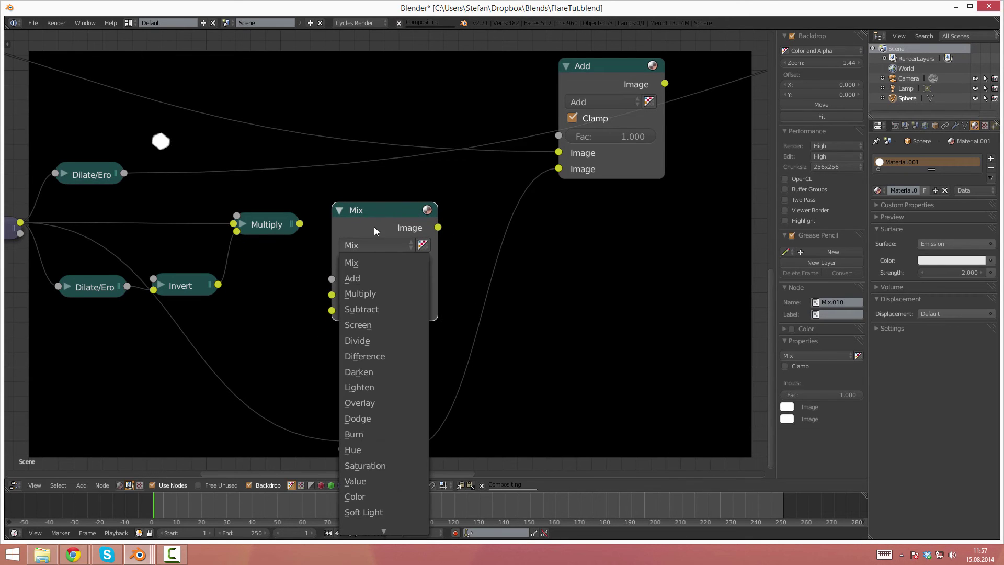
click(375, 274)
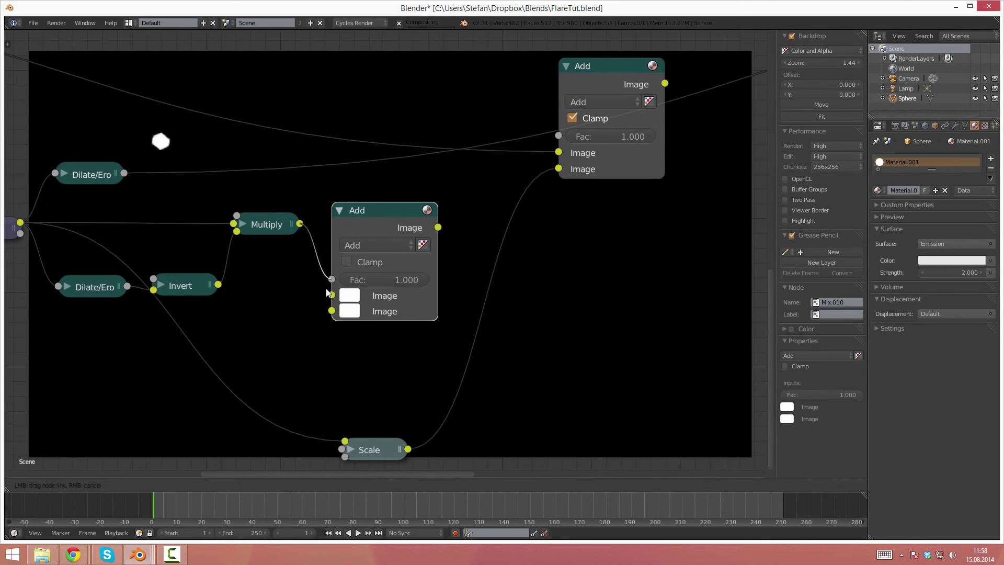
drag(300, 223, 332, 295)
drag(127, 174, 331, 311)
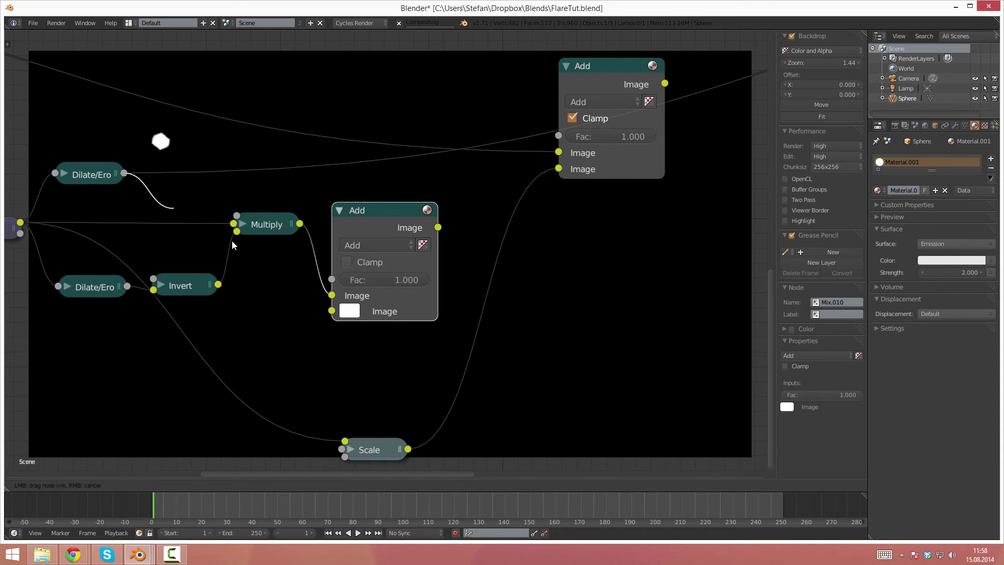
ctrl+shift+click(385, 215)
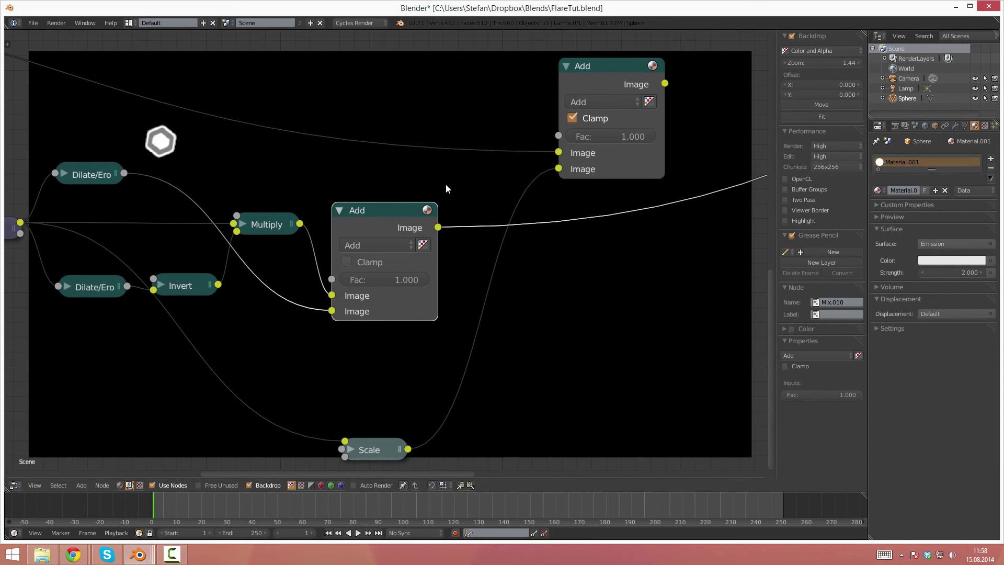
- Pan and zoom the node view to reframe the new Add node
scroll(445, 184, down, 2)
mouse_move(444, 261)
middle_down()
mouse_move(423, 254)
mouse_move(401, 273)
middle_up()
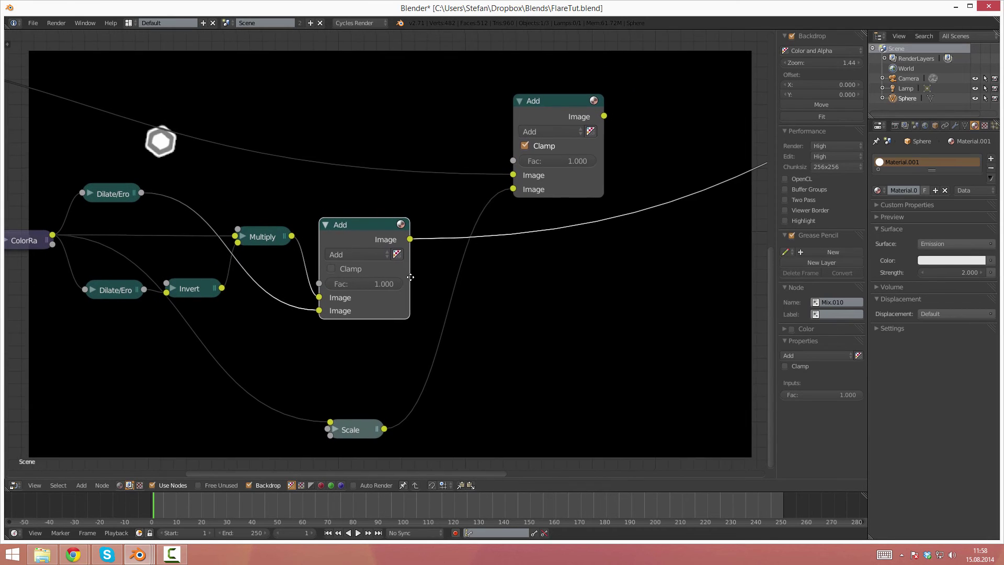
scroll(382, 287, up, 1)
scroll(62, 251, up, 1)
mouse_move(116, 235)
middle_down()
mouse_move(152, 240)
mouse_move(94, 241)
middle_up()
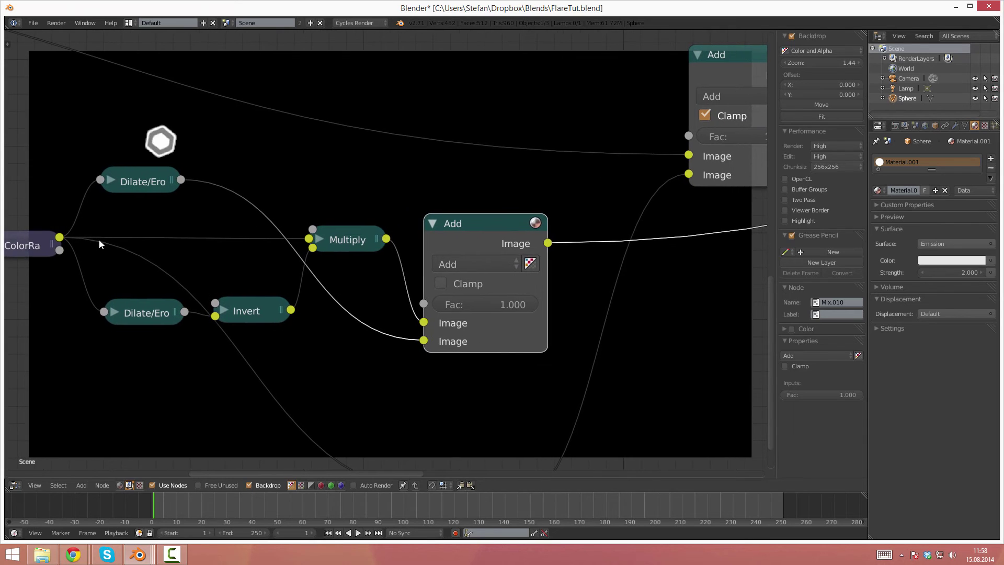
scroll(152, 224, down, 1)
middle_drag(152, 224, 126, 212)
middle_drag(301, 270, 282, 261)
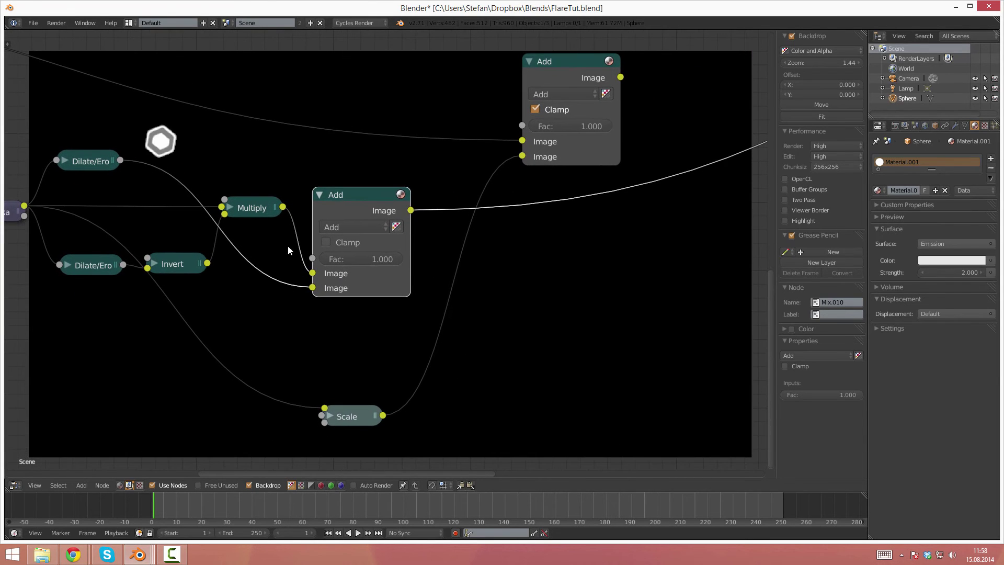
- Collapse the new Add node and reposition the Scale node and the large Add node
click(320, 194)
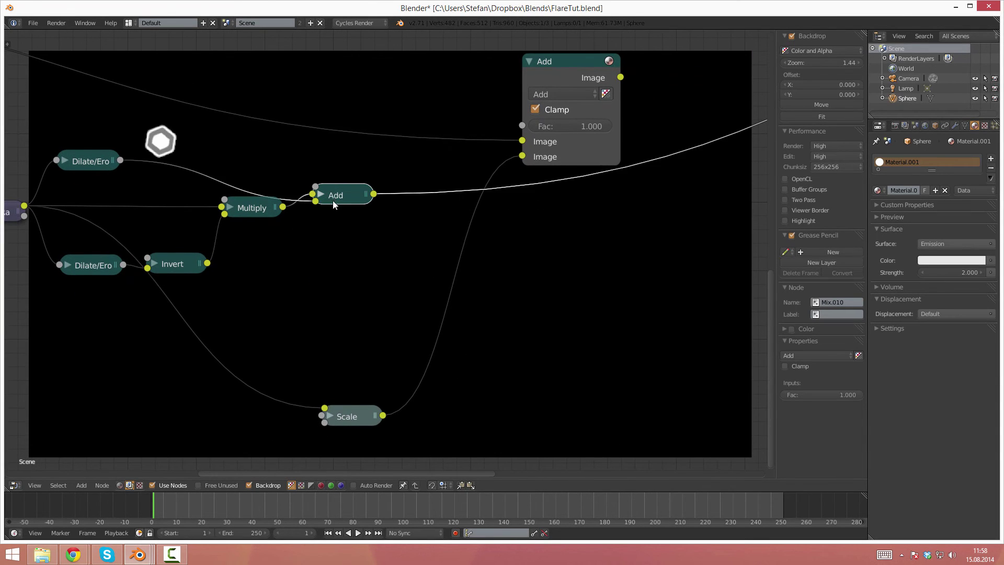
scroll(230, 289, down, 2)
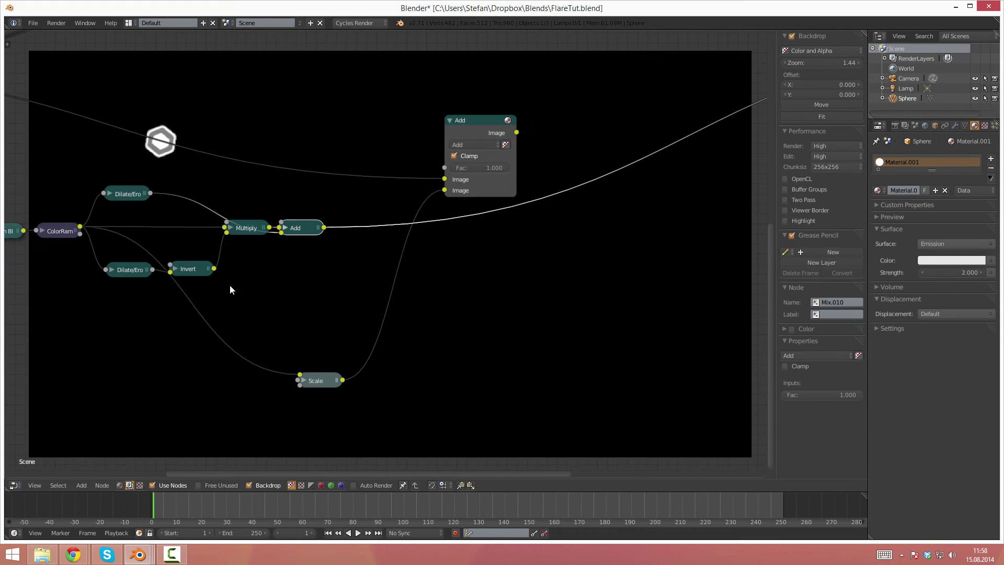
middle_drag(339, 374, 292, 381)
drag(276, 385, 249, 272)
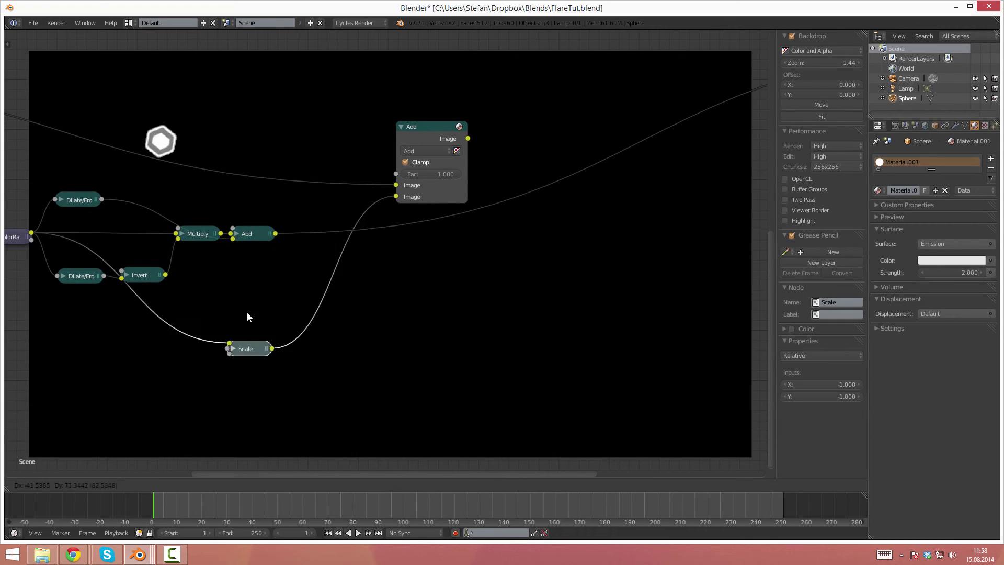
middle_drag(414, 174, 378, 230)
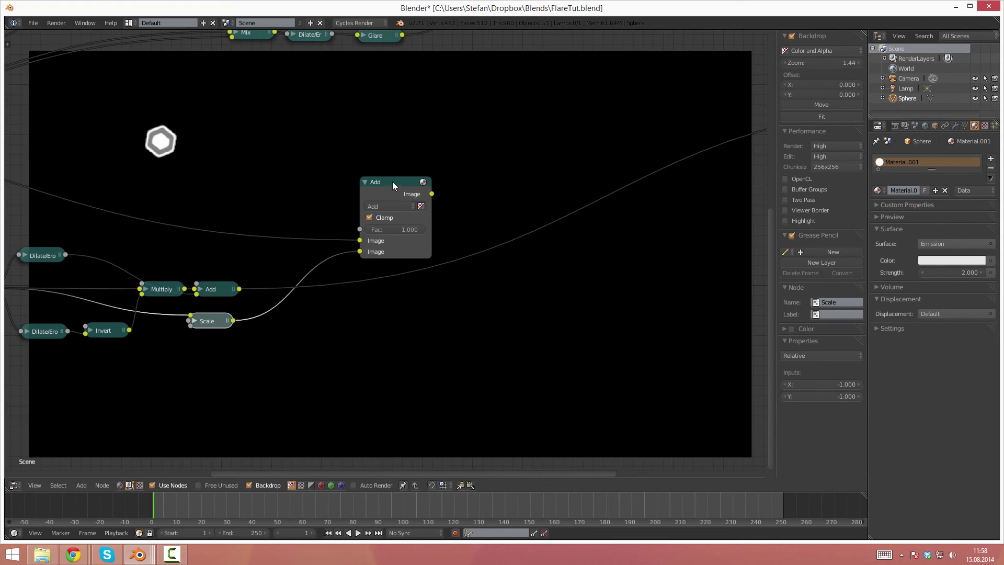
drag(393, 182, 412, 109)
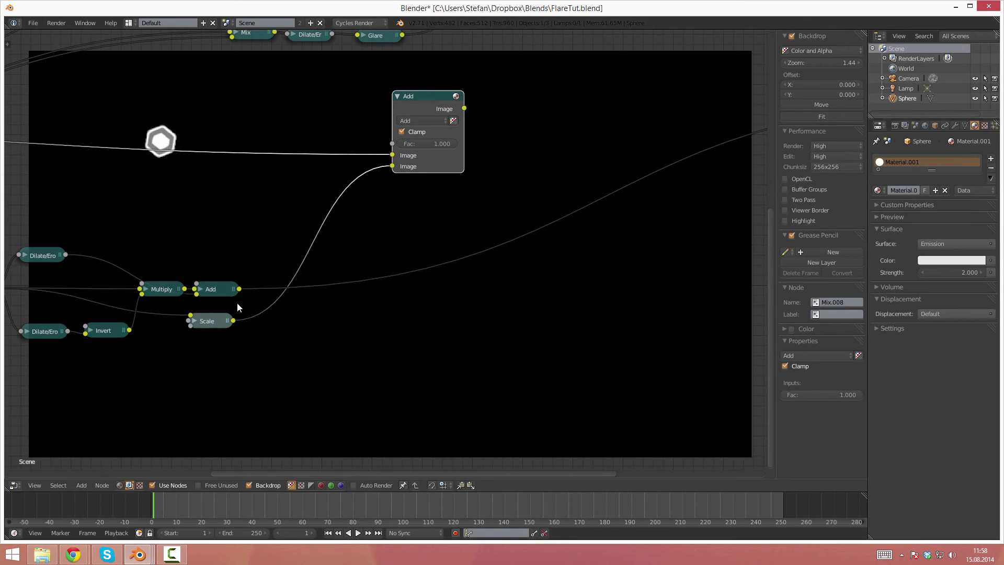
- Preview the large Add node and feed the small Add output into its lower Image input
ctrl+shift+click(430, 99)
mouse_move(210, 364)
middle_down()
mouse_move(357, 350)
mouse_move(329, 373)
middle_up()
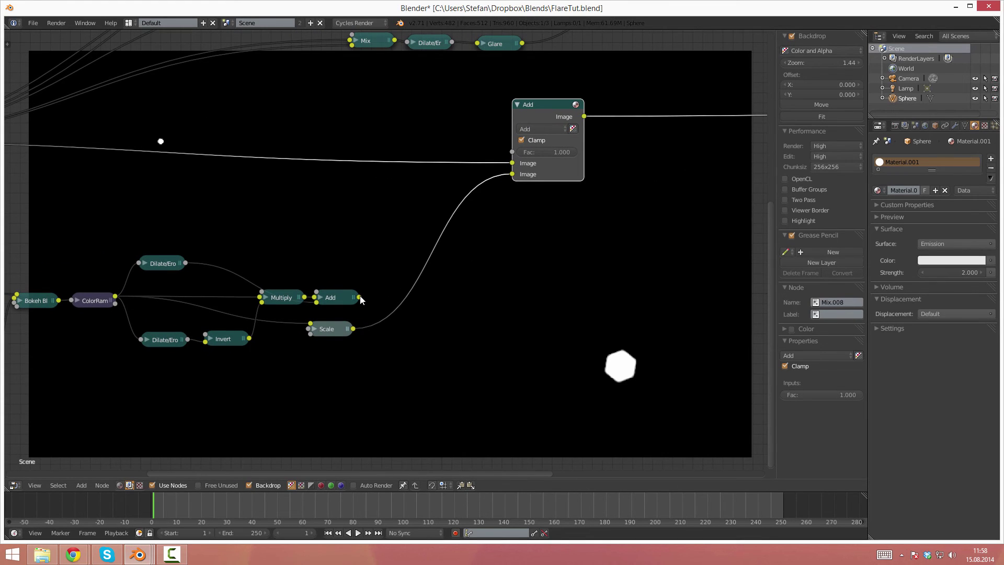
drag(360, 298, 512, 174)
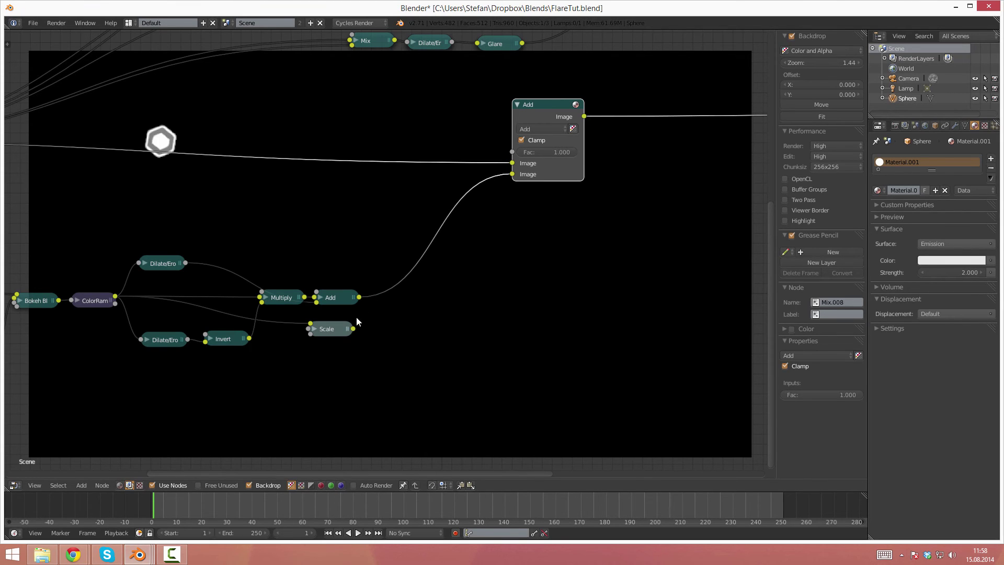
click(329, 333)
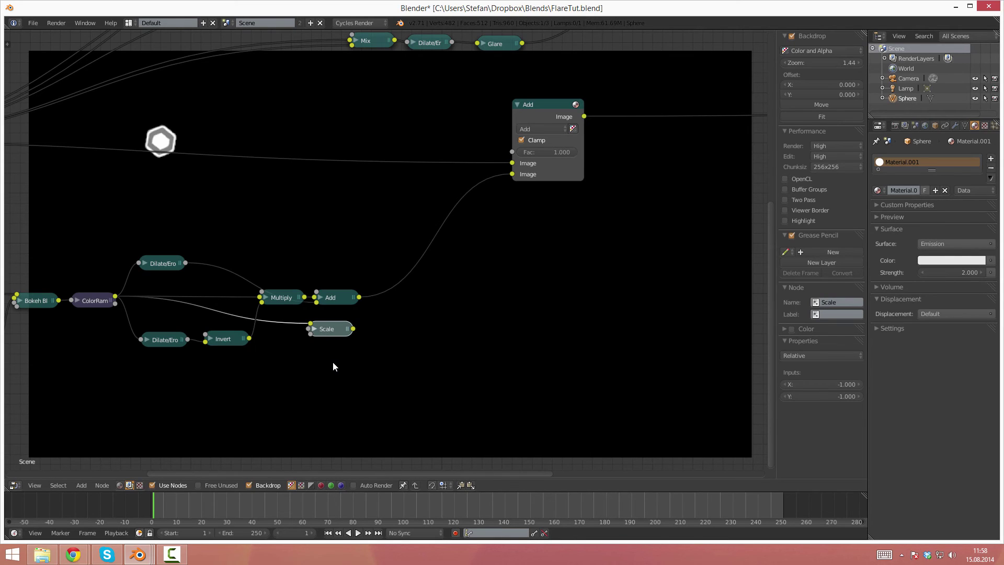
- Drop the -1 Scale node onto the link between the small Add and big Add nodes
key(alt+d)
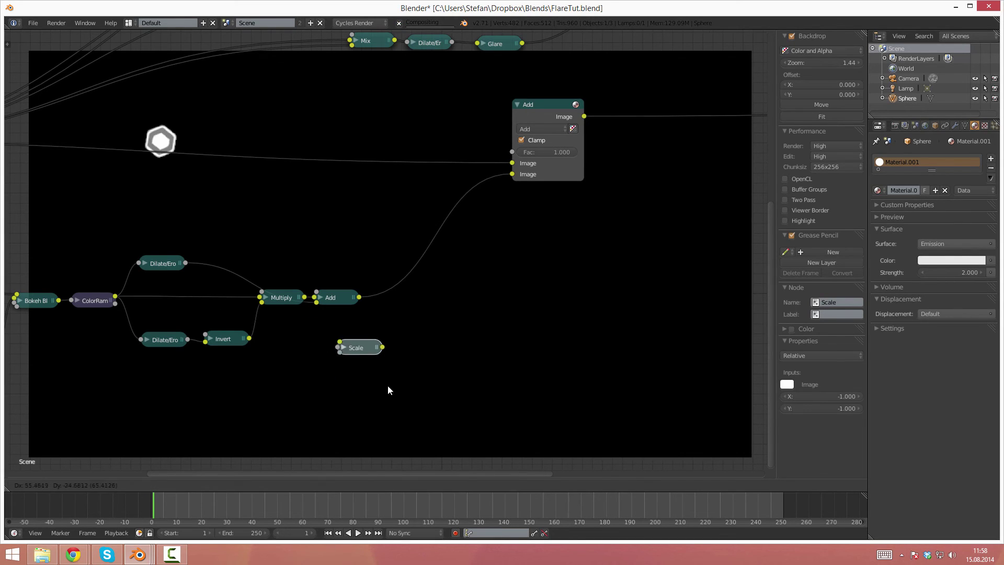
click(417, 345)
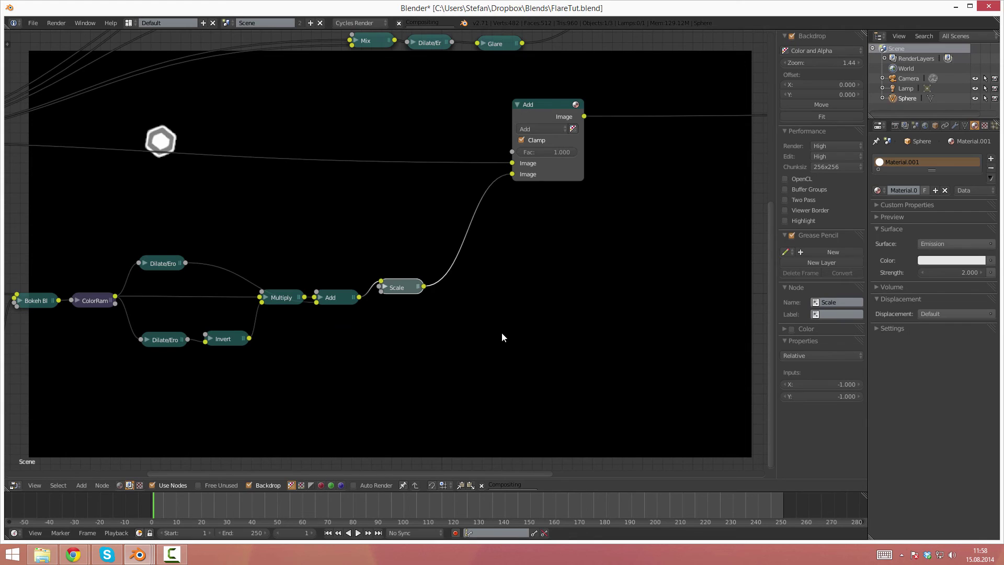
mouse_move(502, 336)
middle_down()
mouse_move(429, 382)
mouse_move(428, 294)
middle_up()
scroll(448, 337, down, 2)
scroll(322, 322, up, 1)
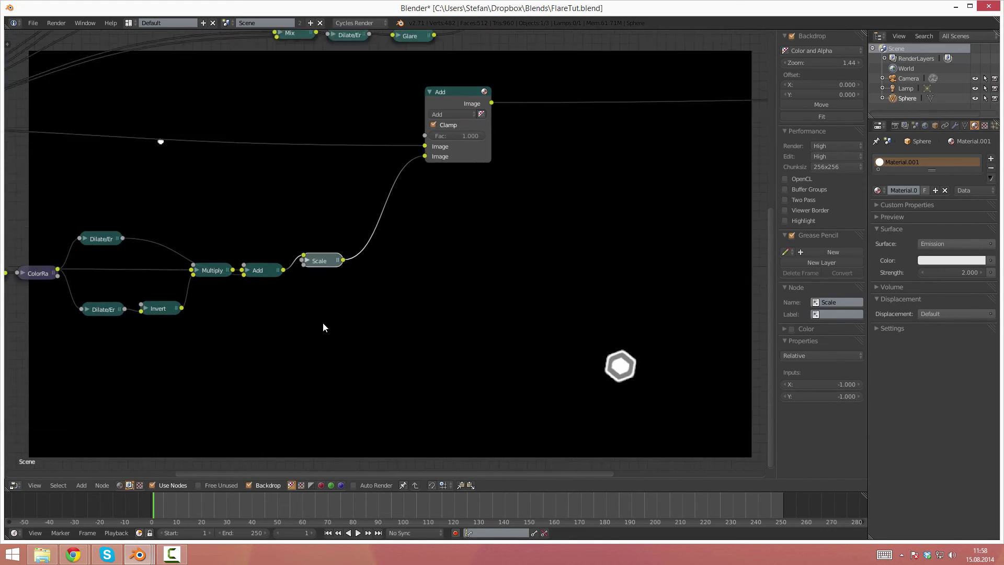
scroll(314, 315, up, 1)
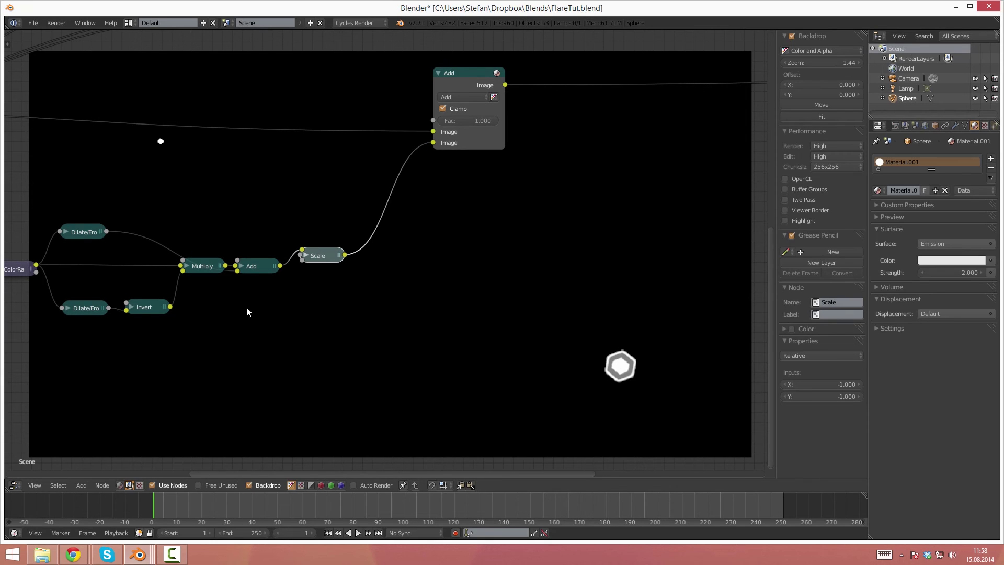
- Tidy the layout by nudging the Scale node down and moving the big Add node right
drag(318, 260, 320, 265)
middle_drag(413, 272, 370, 305)
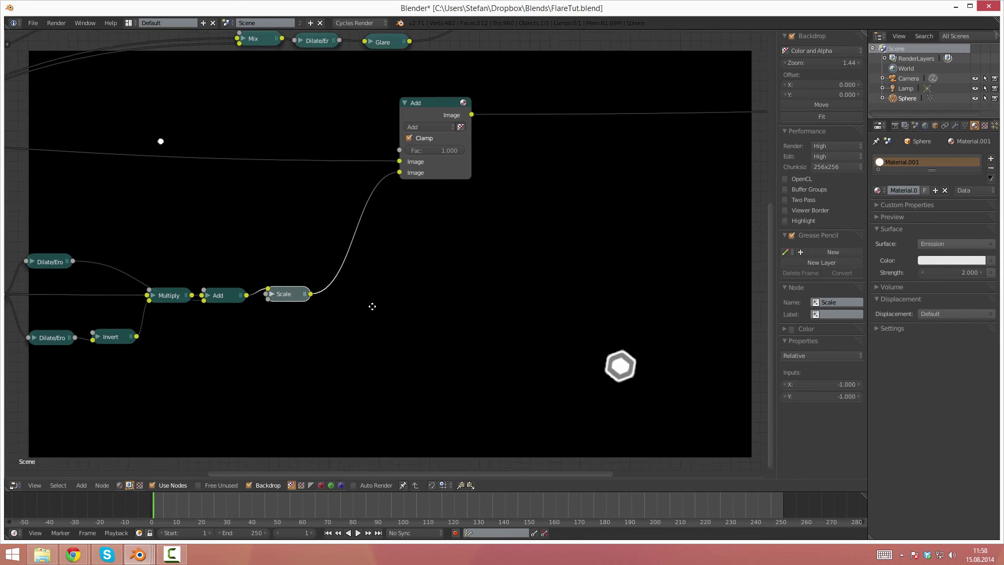
drag(445, 110, 564, 127)
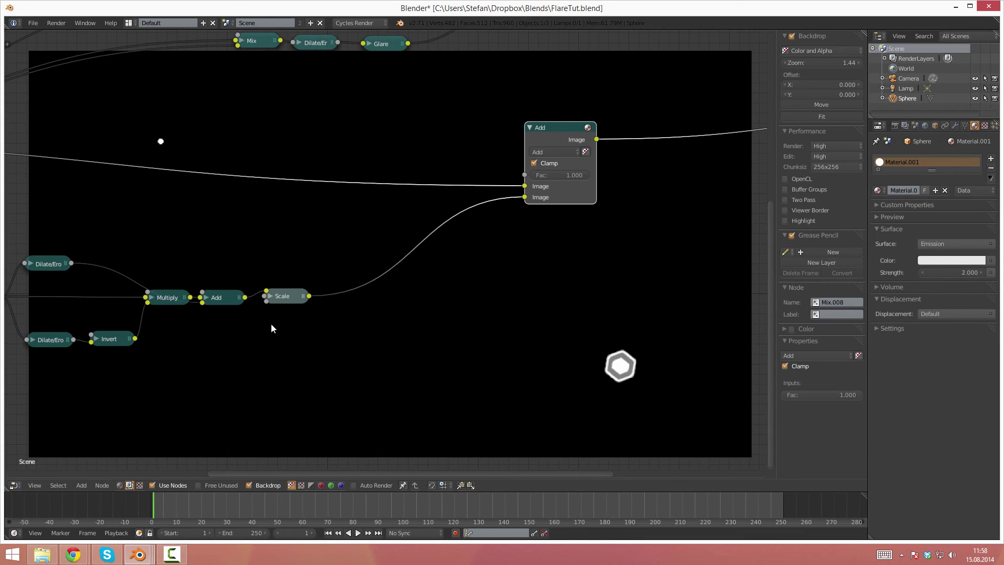
scroll(274, 335, up, 1)
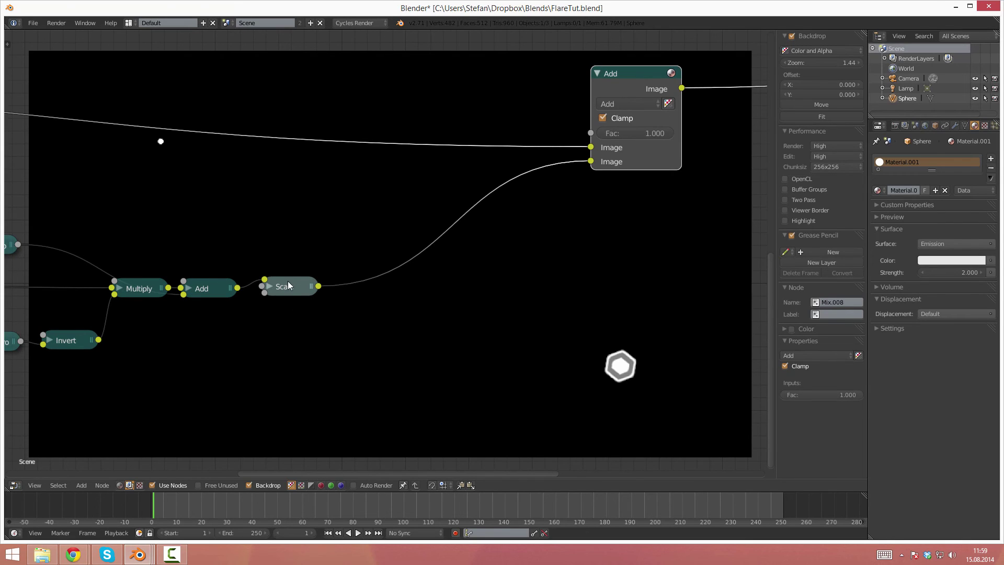
- Duplicate the Scale node below the original and feed the ringed-hexagon Add output into it
key(shift+d)
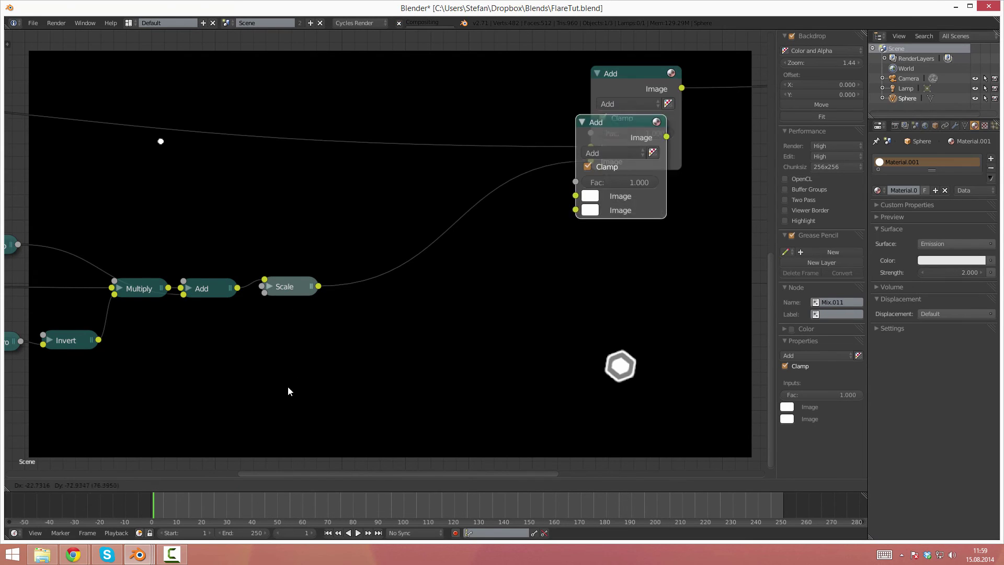
key(x)
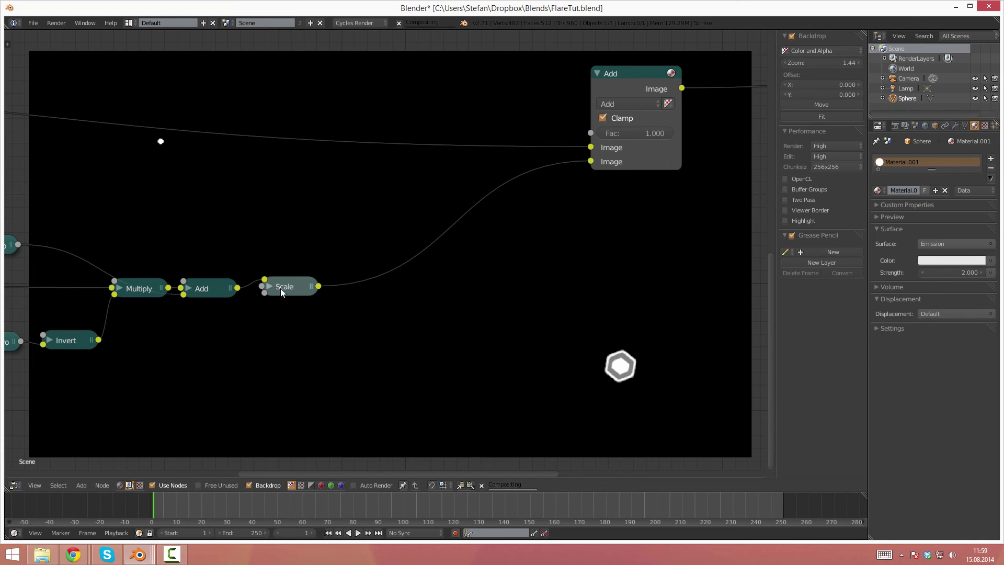
click(280, 292)
key(shift+d)
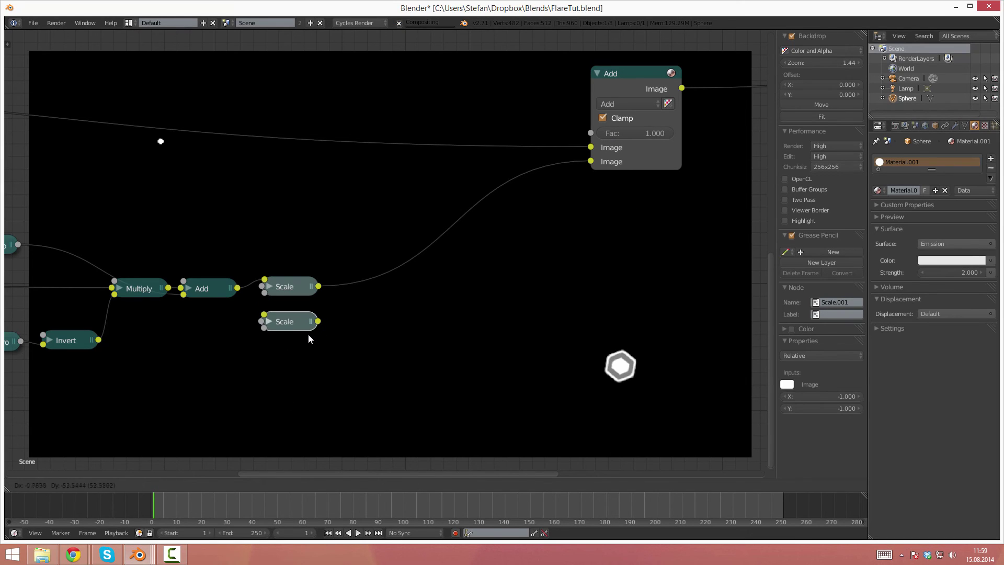
click(308, 334)
click(272, 320)
drag(237, 288, 261, 366)
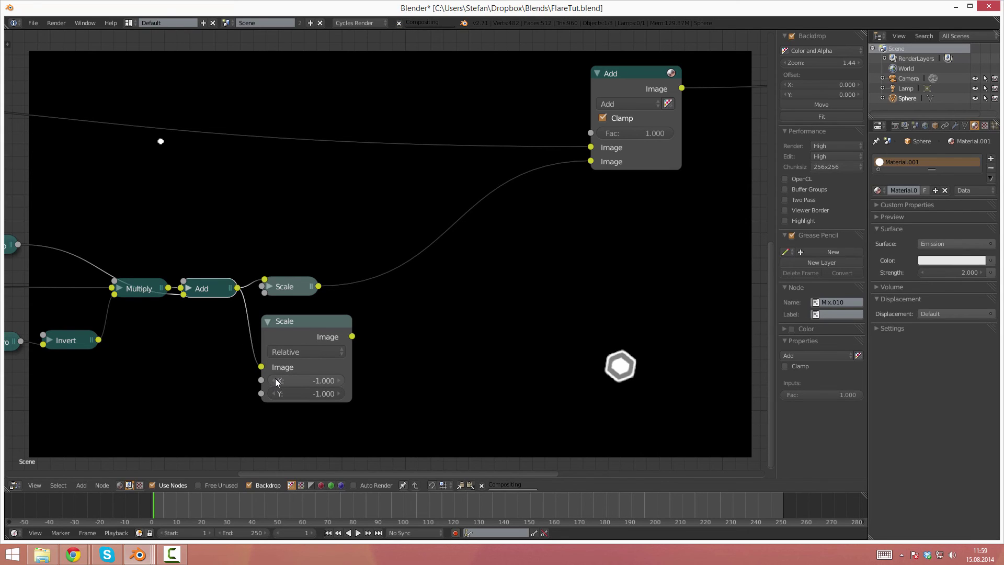
- Set the new Scale node's X and Y values to -1.300
click(311, 378)
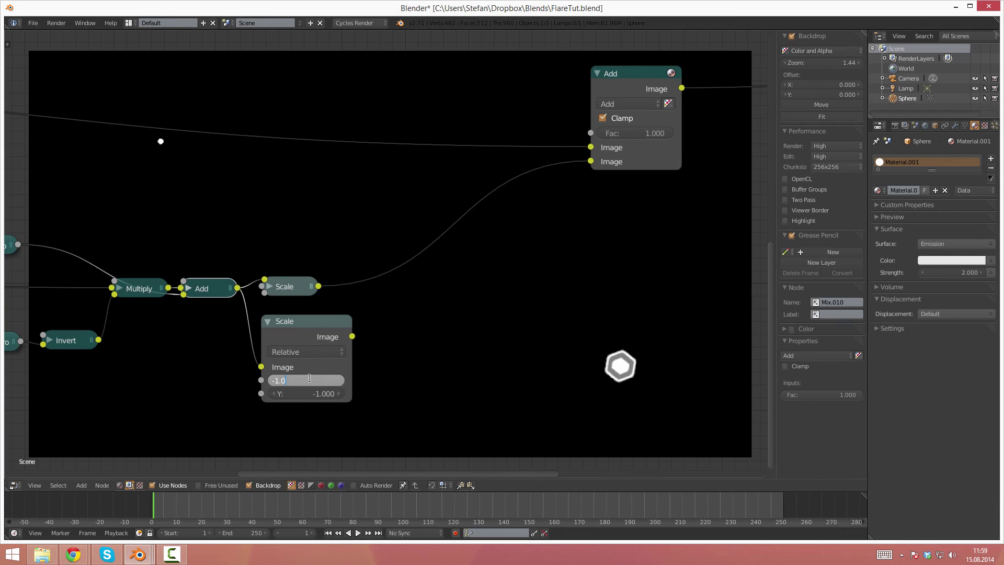
key(BackSpace)
text(3)
key(Return)
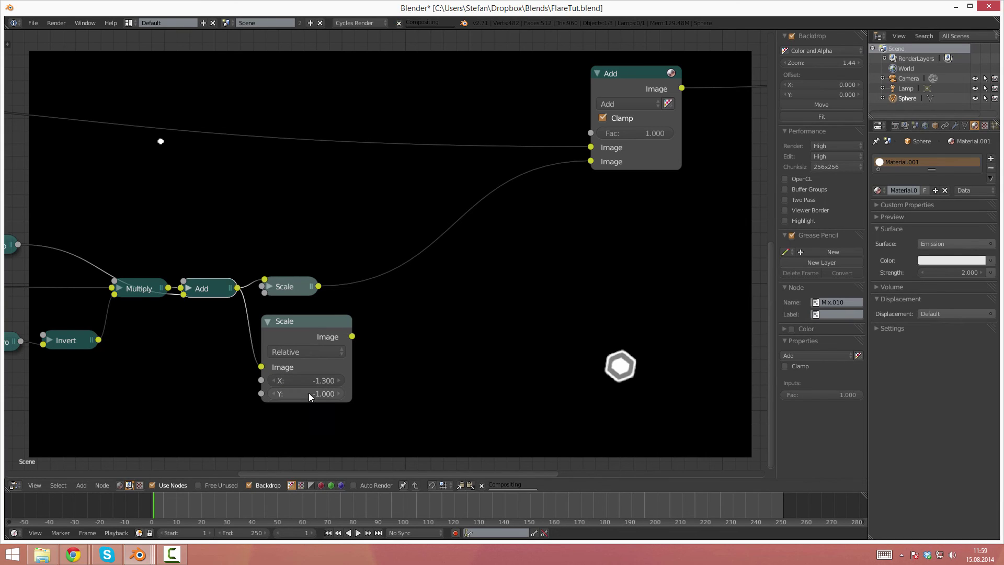
click(308, 393)
key(BackSpace)
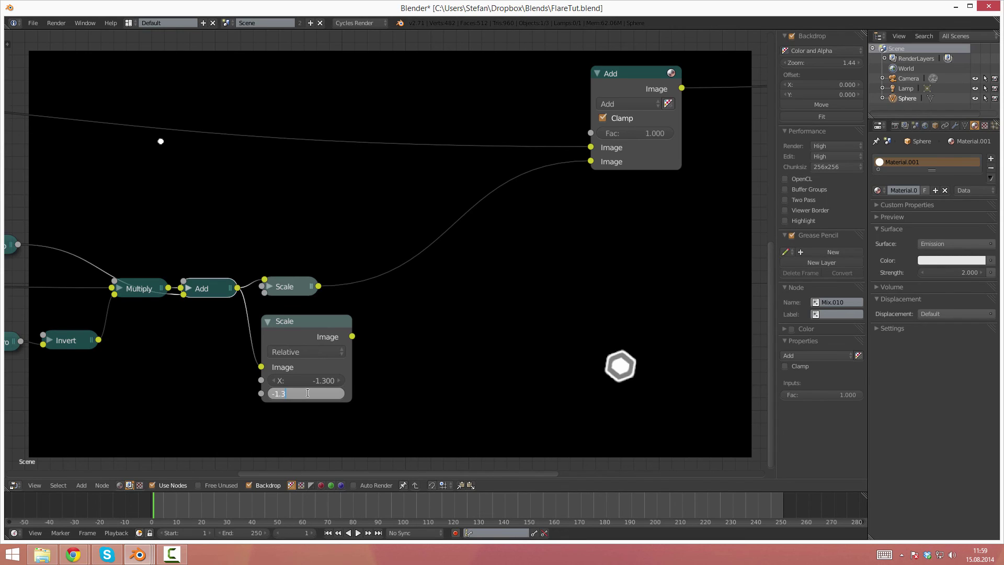
text(3)
key(Return)
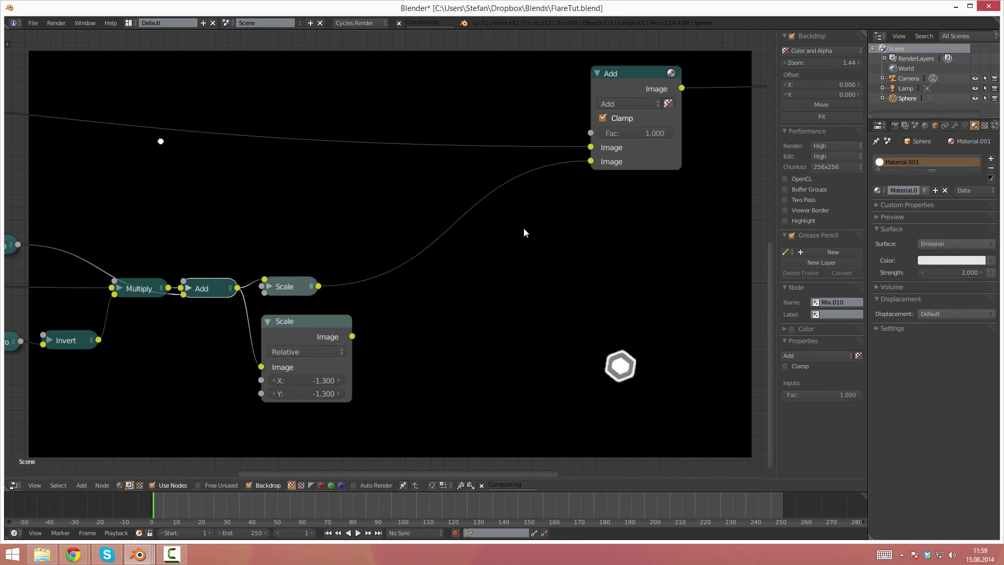
click(632, 139)
- Insert a duplicated Add node into the Scale link, wiring the mirrored Scale into its second Image input
key(shift+d)
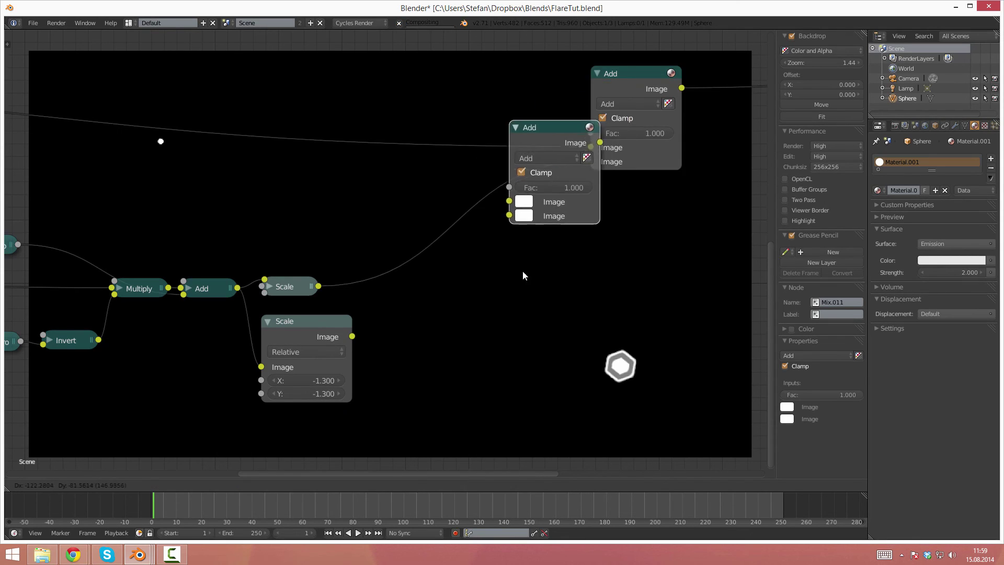
click(383, 334)
drag(351, 336, 387, 320)
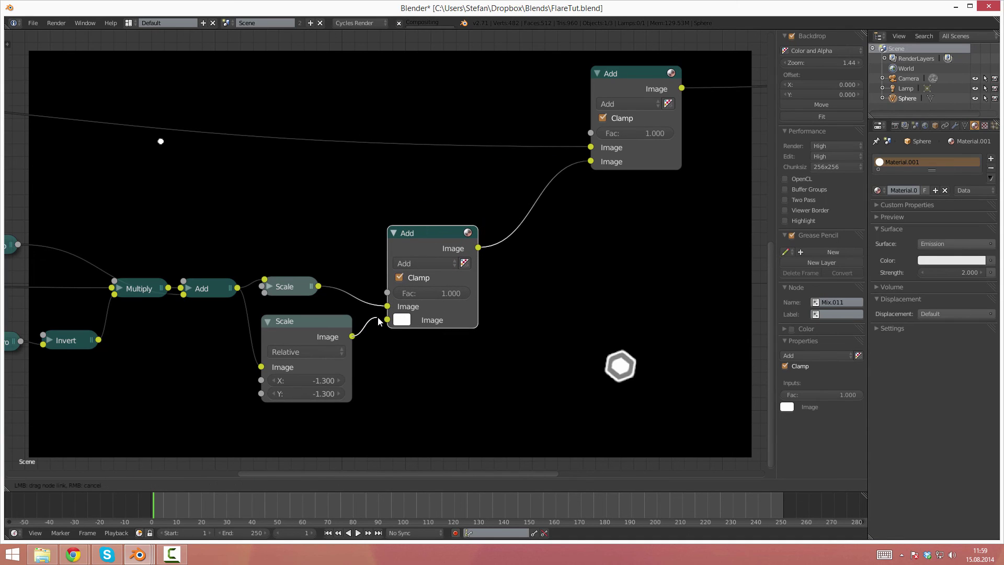
scroll(299, 231, down, 1)
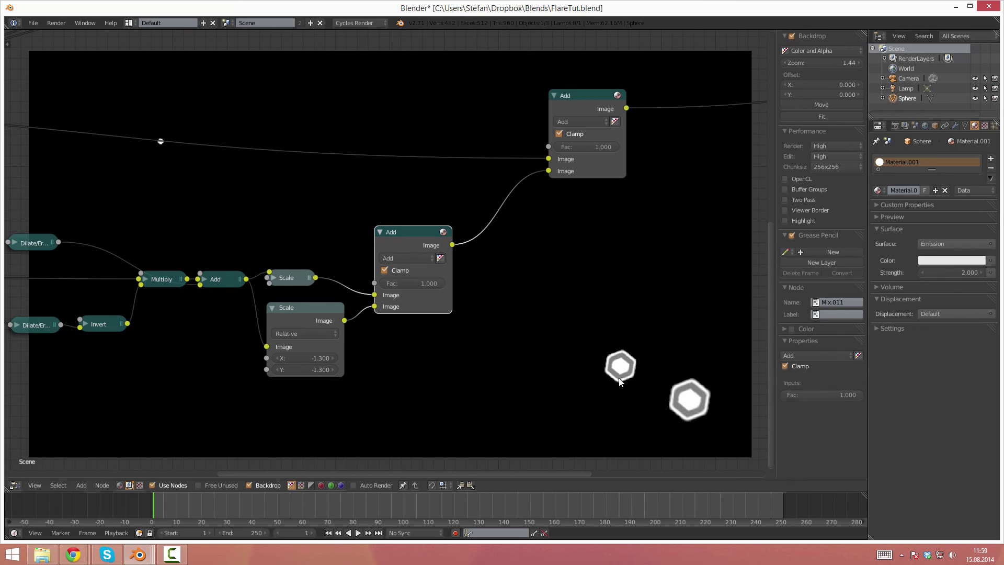
middle_drag(651, 387, 580, 379)
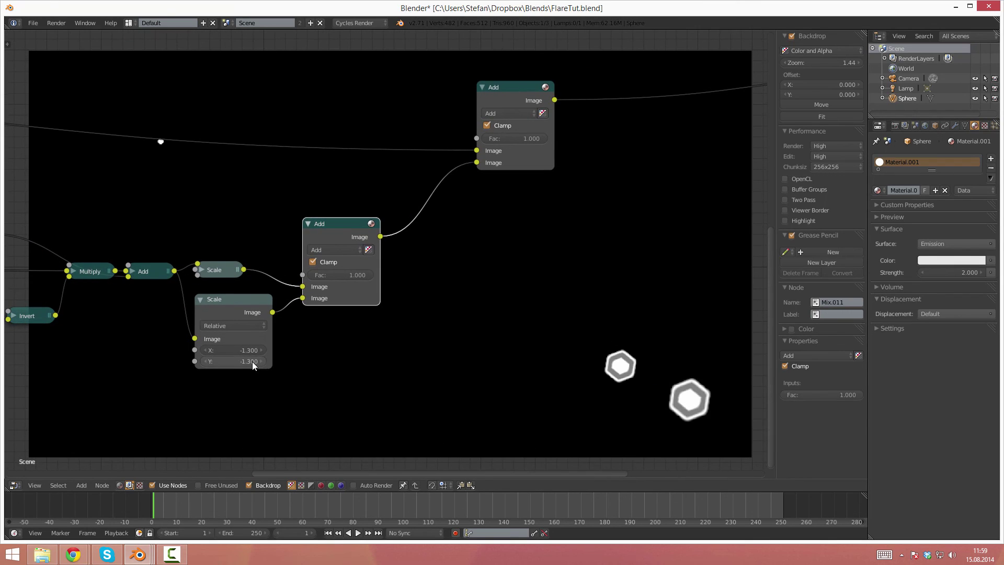
- Change the mirrored Scale node's X and Y to -0.600 for a smaller hexagon ghost
click(235, 350)
key(BackSpace)
key(BackSpace)
text(6)
key(Return)
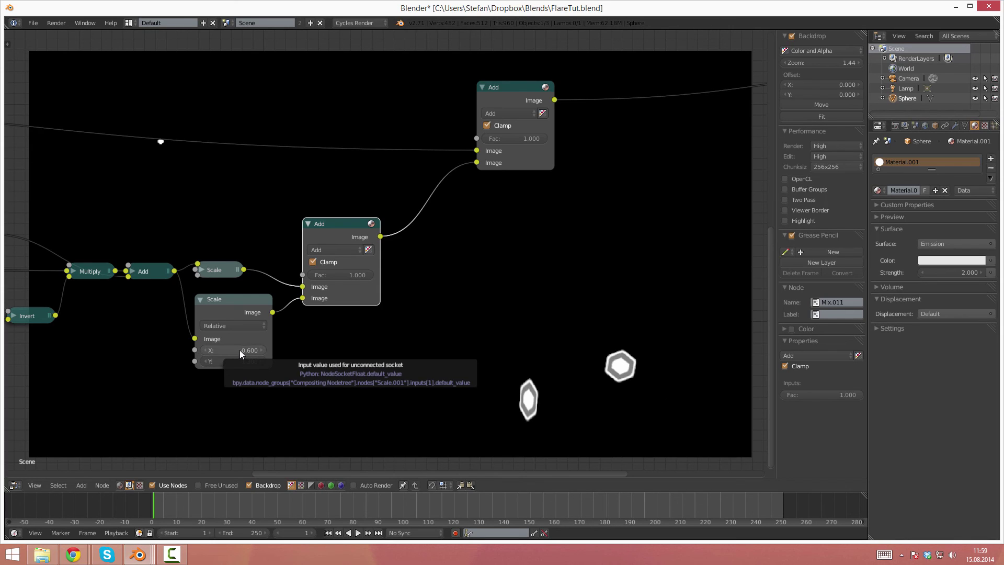
key(ctrl+c)
key(ctrl+v)
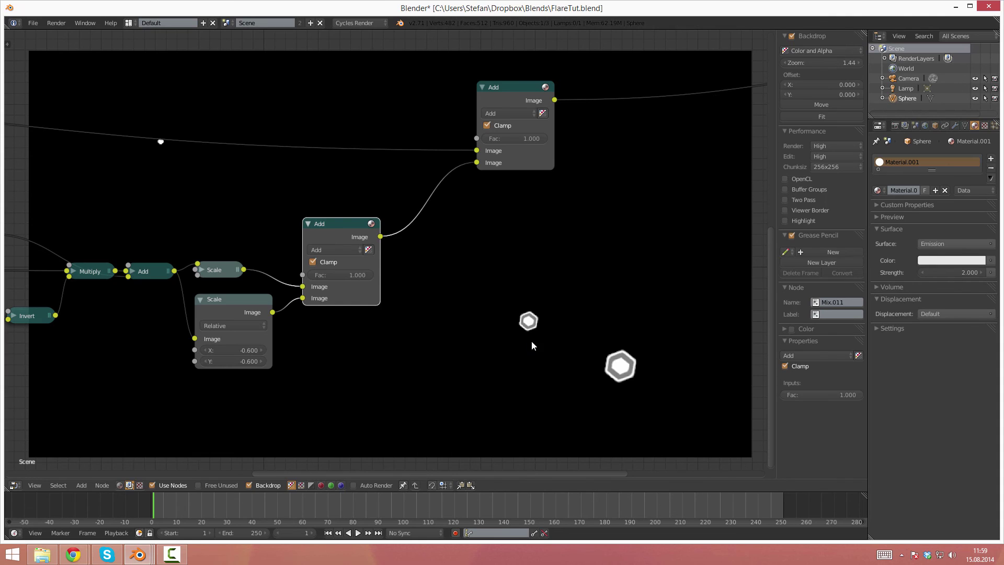
scroll(471, 302, down, 1)
scroll(497, 301, down, 1)
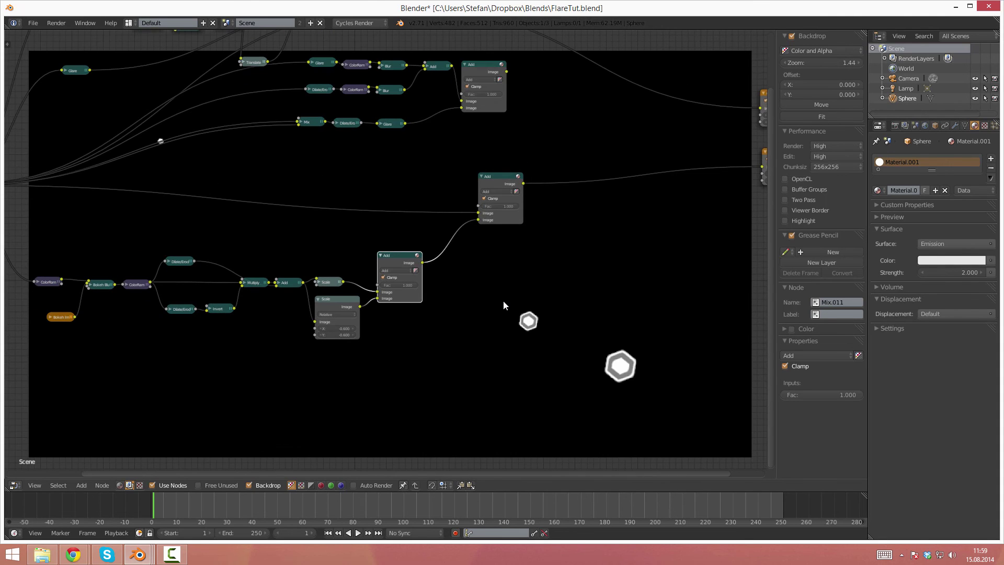
mouse_move(503, 300)
ctrl+middle_down()
mouse_move(505, 272)
mouse_move(520, 258)
mouse_move(511, 302)
mouse_move(518, 289)
ctrl+middle_up()
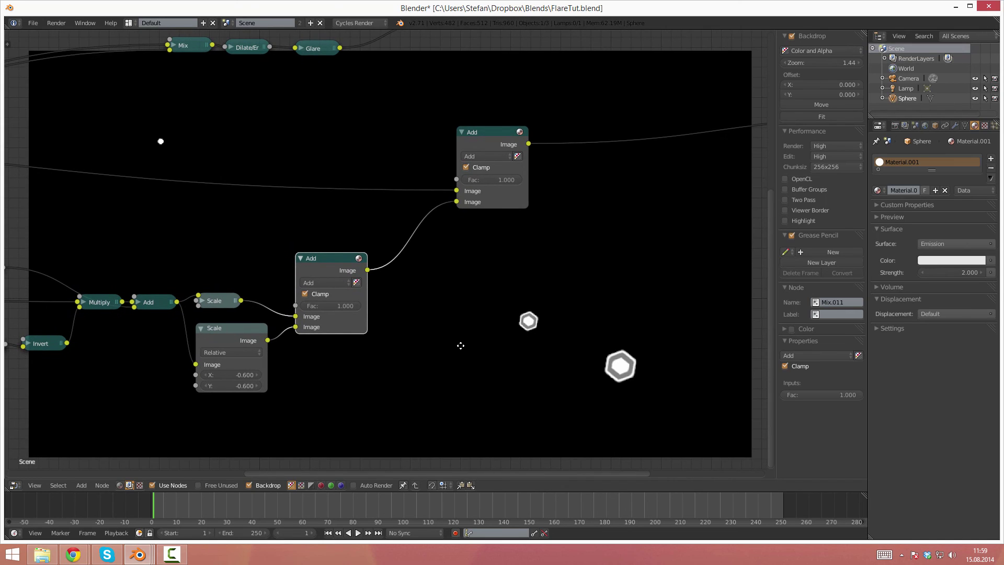
mouse_move(461, 345)
ctrl+middle_down()
mouse_move(649, 258)
mouse_move(213, 341)
mouse_move(288, 339)
ctrl+middle_up()
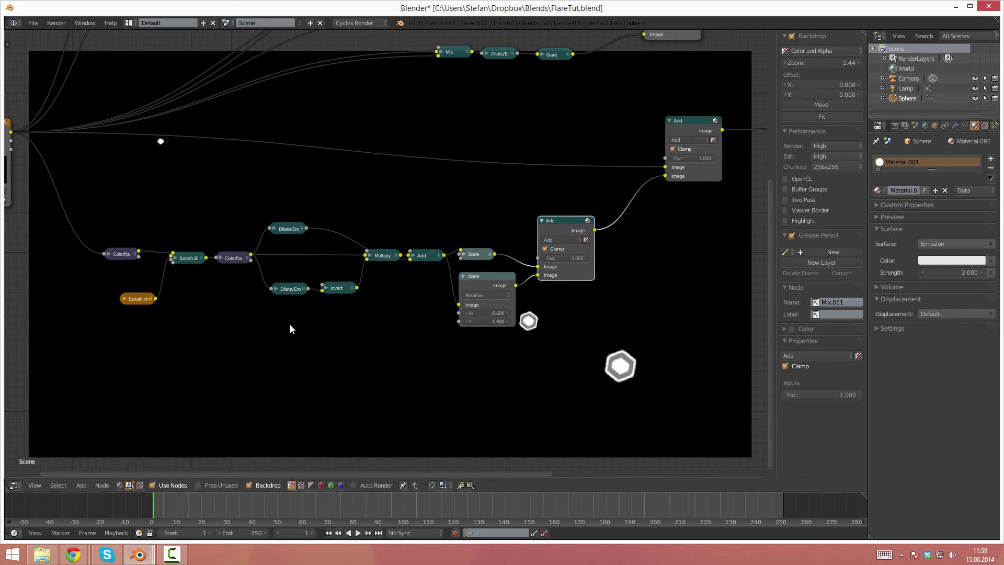
scroll(444, 329, down, 1)
scroll(468, 371, down, 1)
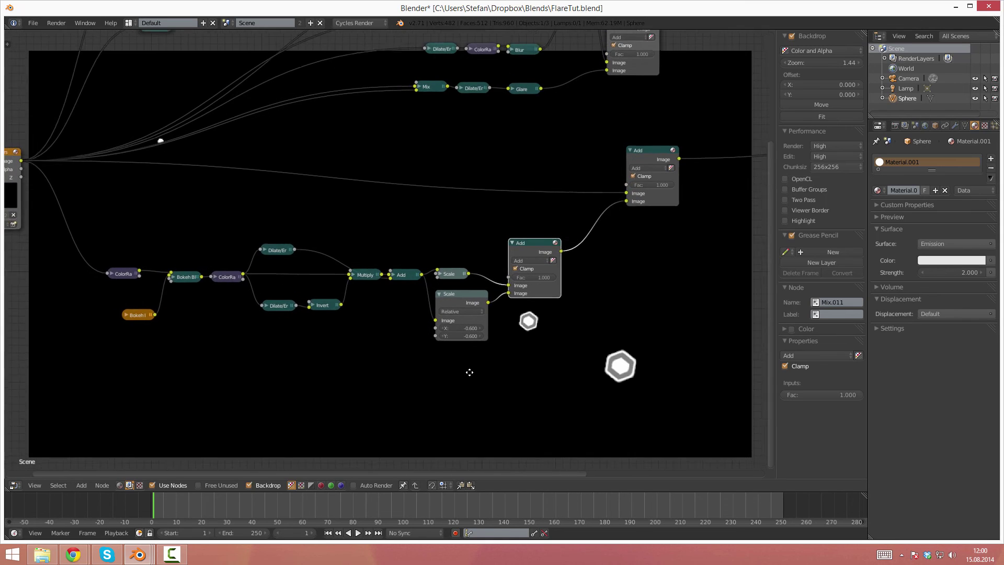
scroll(475, 376, down, 1)
scroll(479, 376, down, 1)
mouse_move(522, 365)
middle_down()
mouse_move(511, 326)
mouse_move(587, 300)
mouse_move(581, 314)
mouse_move(554, 311)
mouse_move(554, 324)
middle_up()
scroll(519, 315, up, 1)
scroll(554, 311, down, 2)
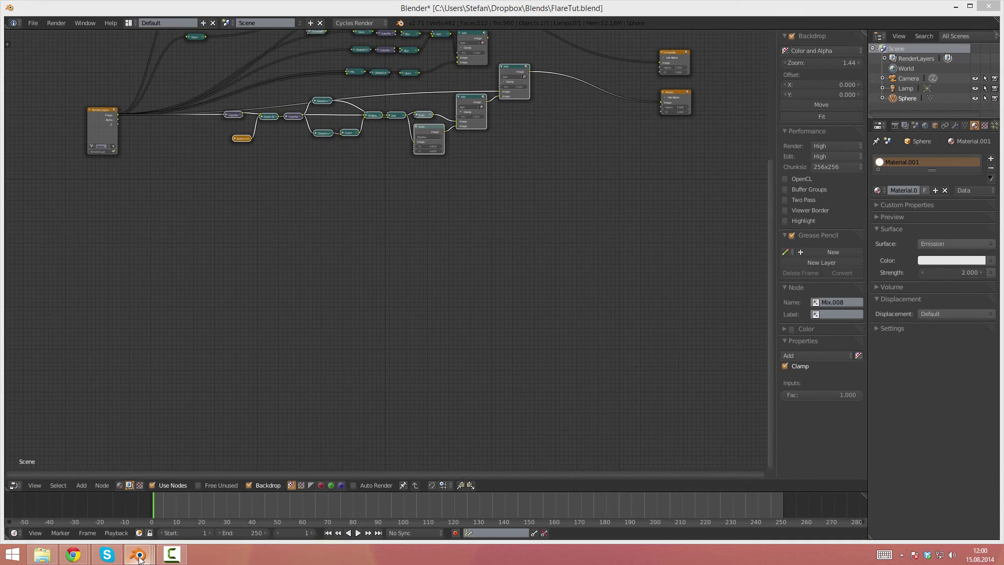
mouse_move(137, 554)
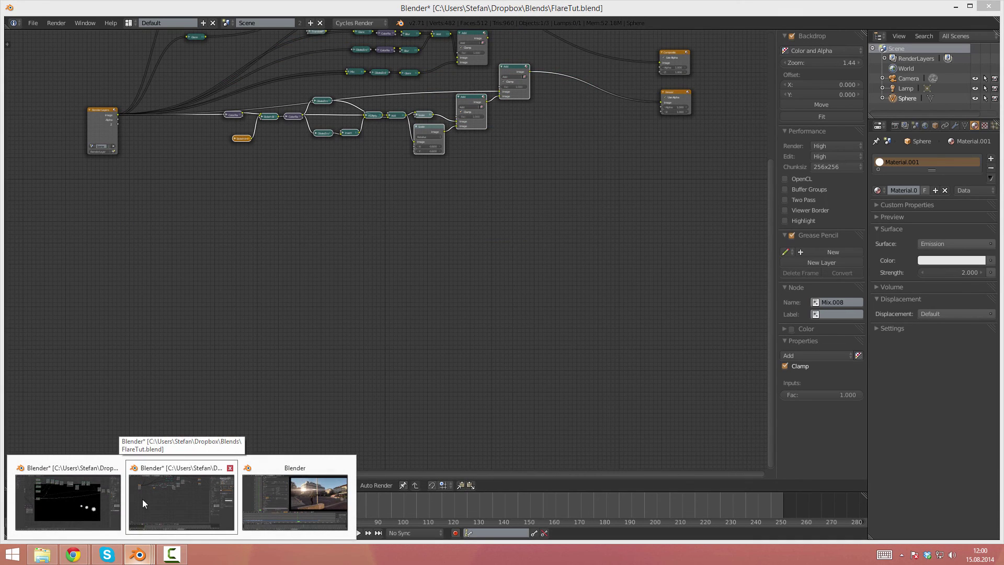
- Bring LenseFlare1.blend forward and preview the ReadyCircle1 group output in the backdrop
click(82, 494)
scroll(338, 240, up, 1)
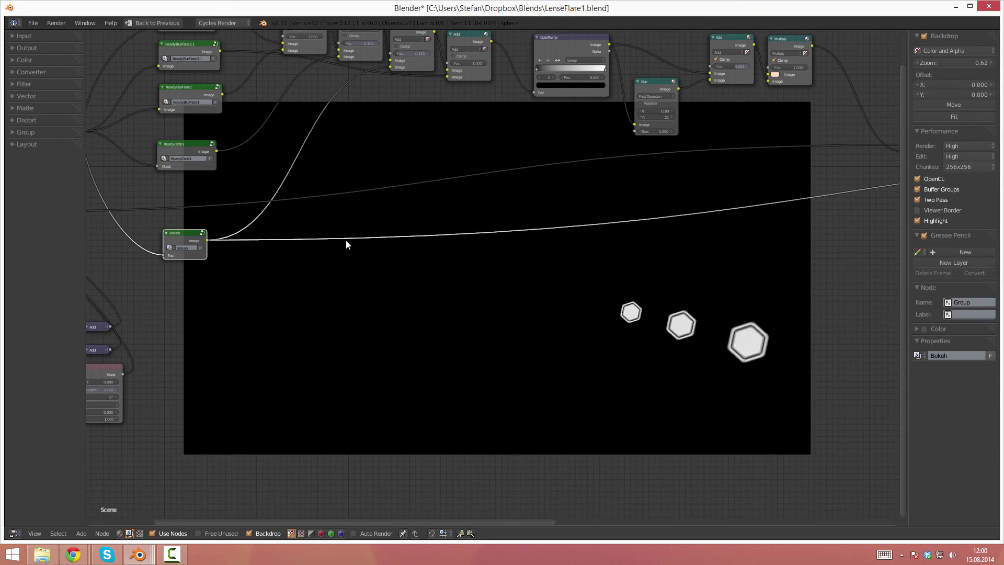
middle_drag(347, 240, 348, 270)
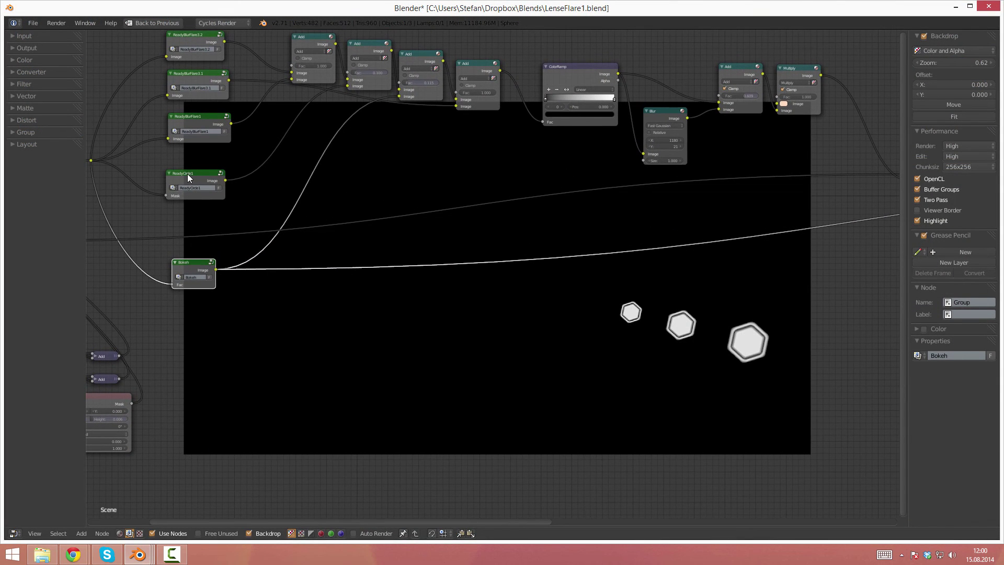
ctrl+shift+click(187, 174)
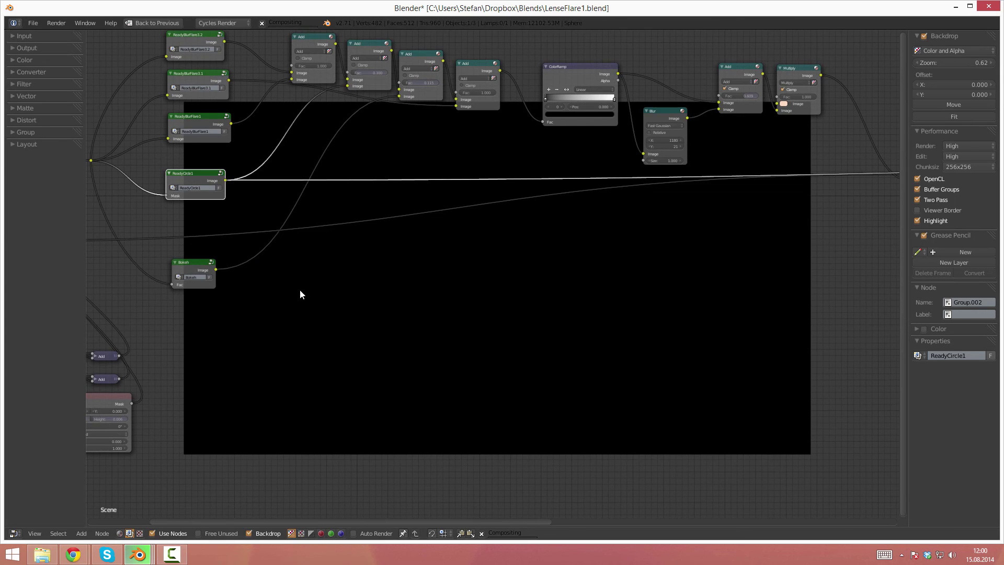
- Pan and zoom out to see the whole node tree beside the crescent preview
middle_drag(300, 291, 286, 235)
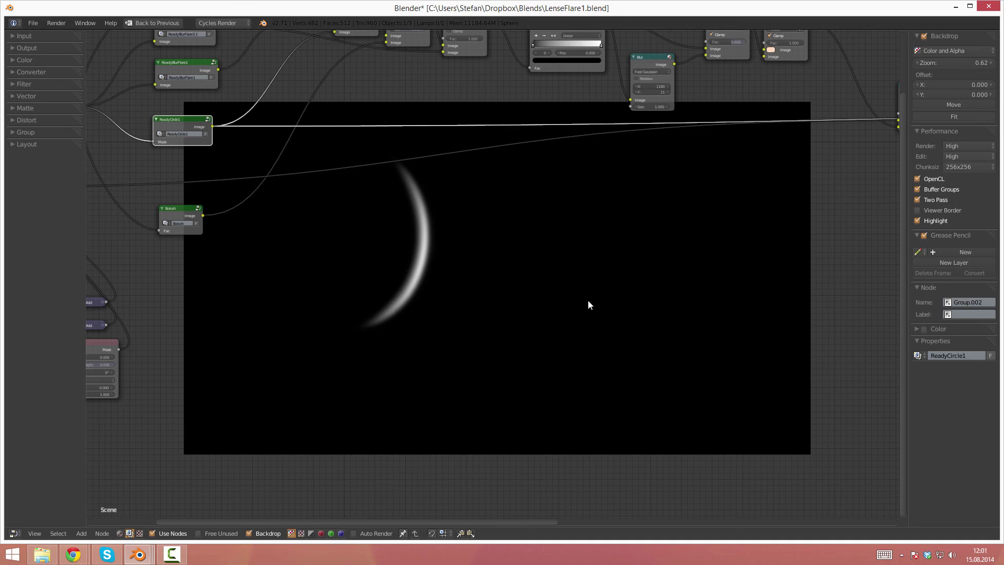
scroll(456, 288, down, 1)
scroll(509, 316, down, 1)
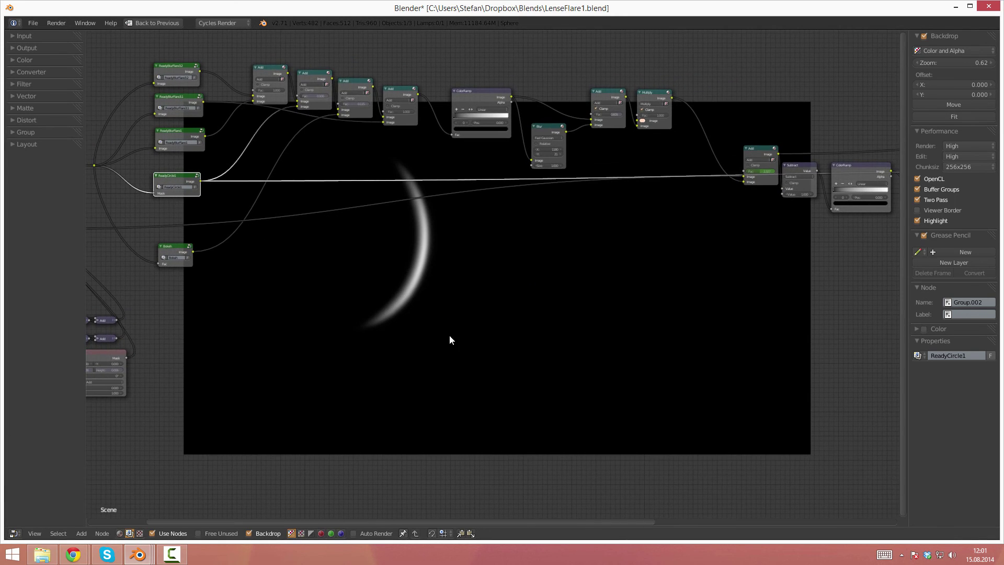
scroll(450, 338, down, 1)
middle_drag(466, 281, 419, 256)
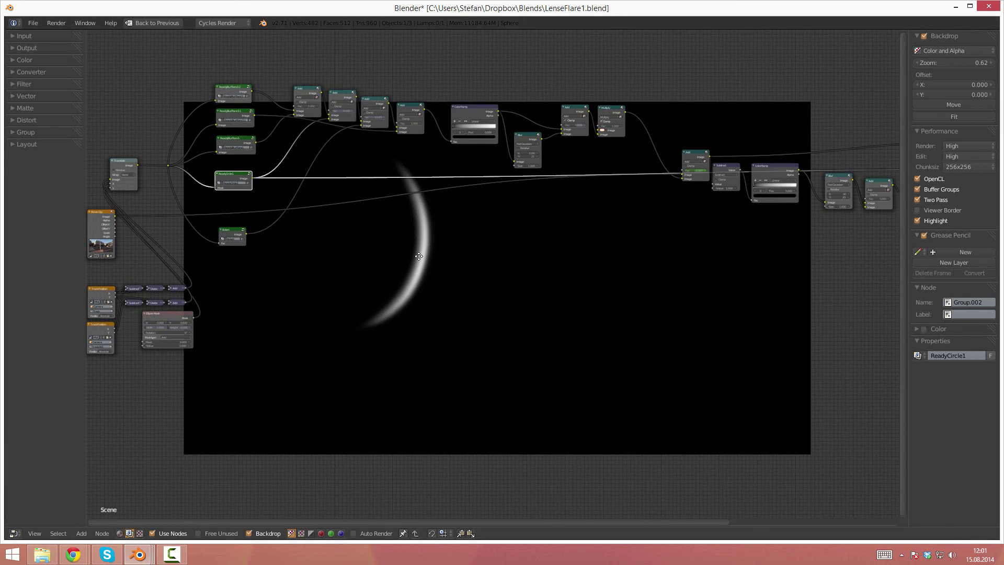